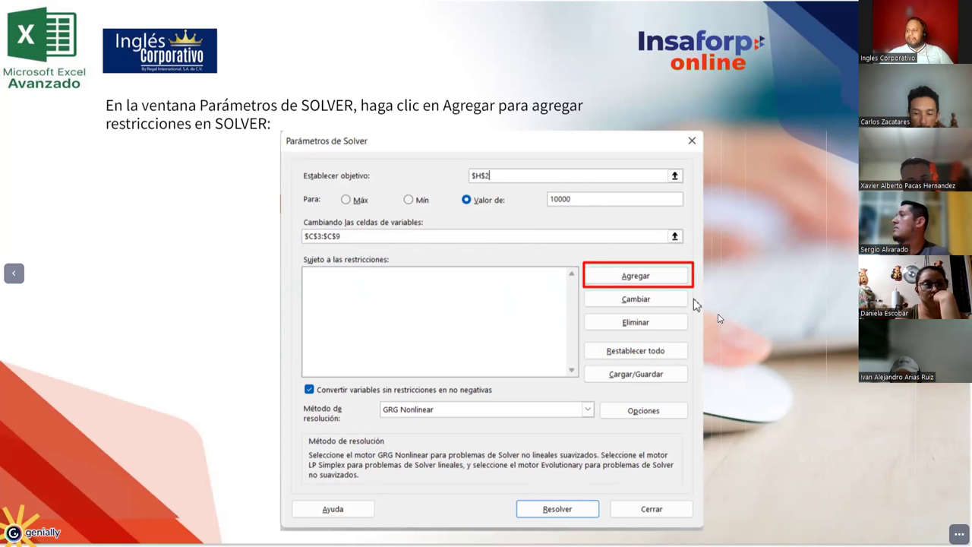
{"action": "key", "text": "Right"}
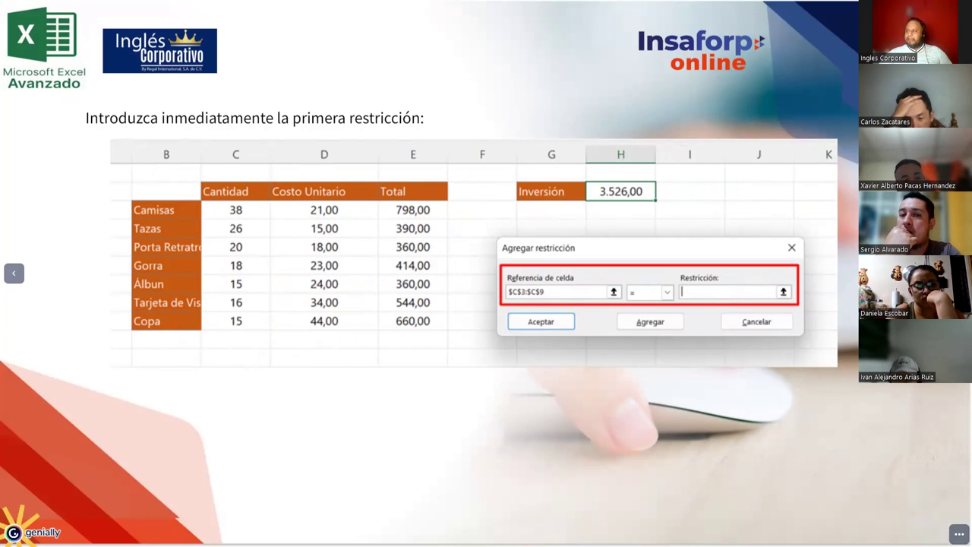
{"action": "key", "text": "Right"}
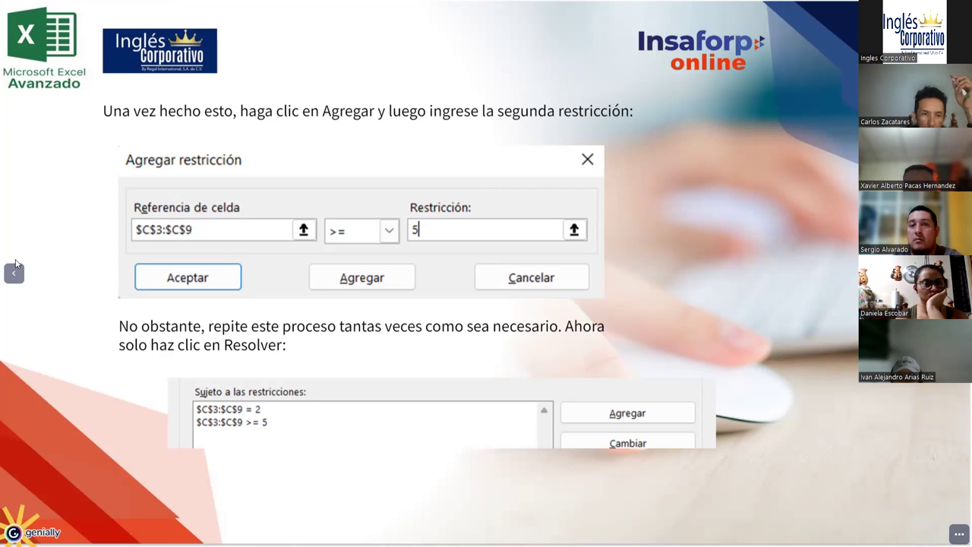
{"action": "left_click_drag", "start_coordinate": [176, 395], "coordinate": [363, 437]}
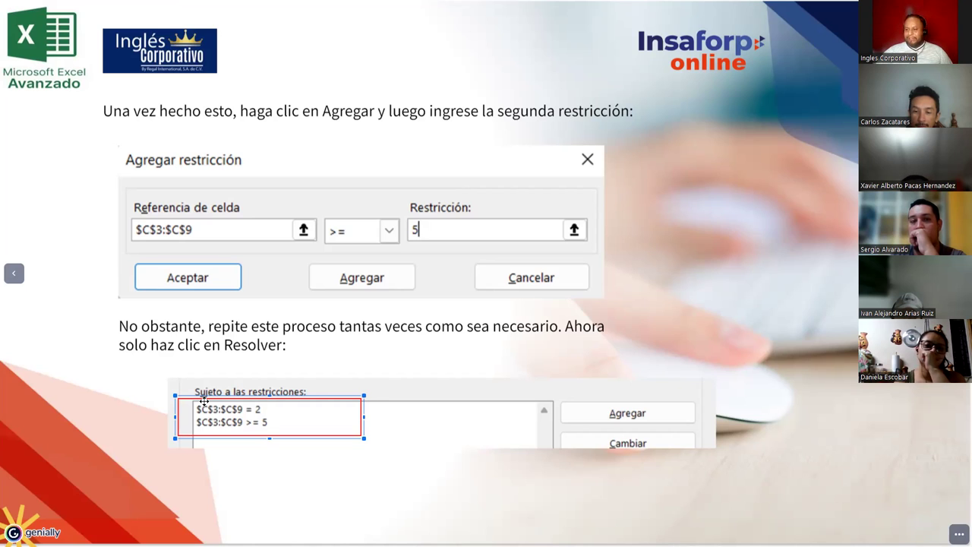
{"action": "left_click", "coordinate": [114, 404]}
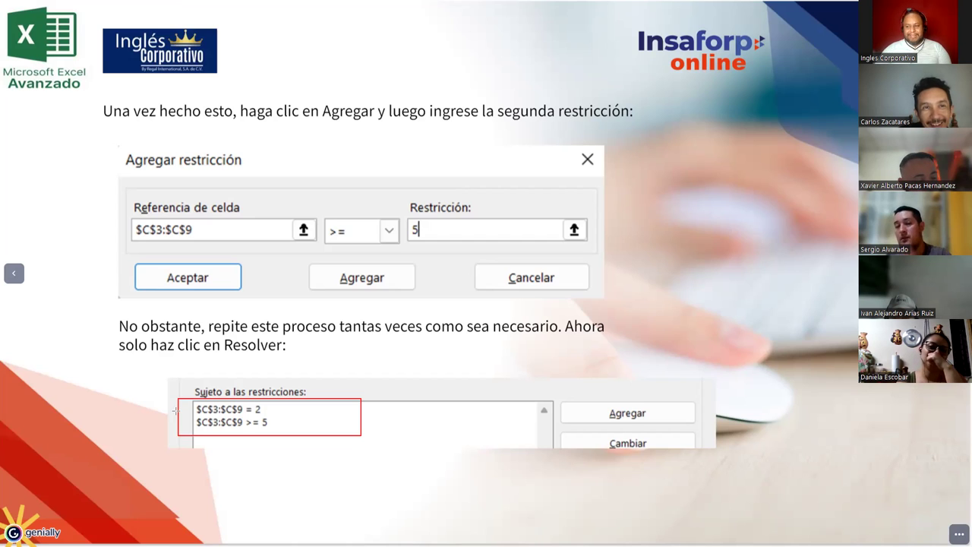
{"action": "left_click_drag", "start_coordinate": [190, 415], "coordinate": [277, 432]}
{"action": "left_click", "coordinate": [303, 415]}
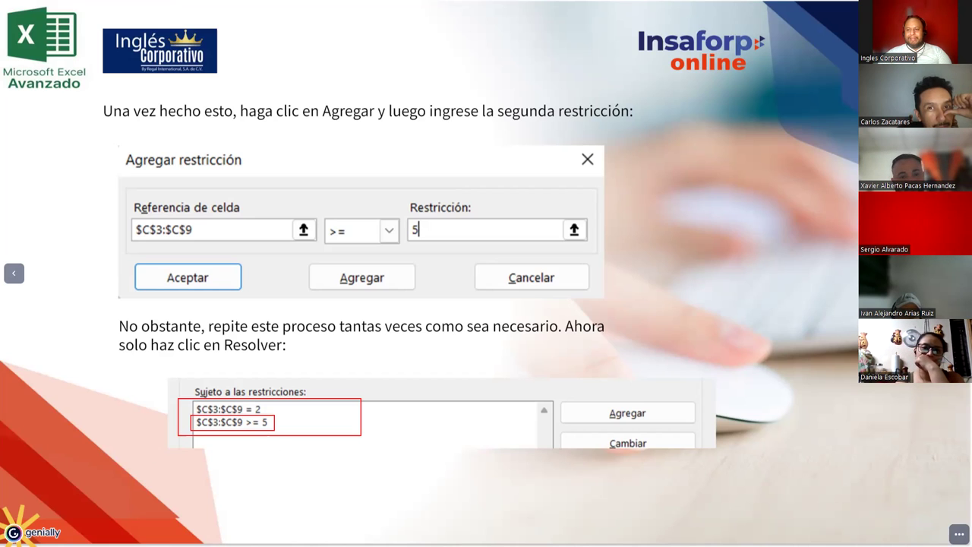
{"action": "left_click", "coordinate": [192, 416]}
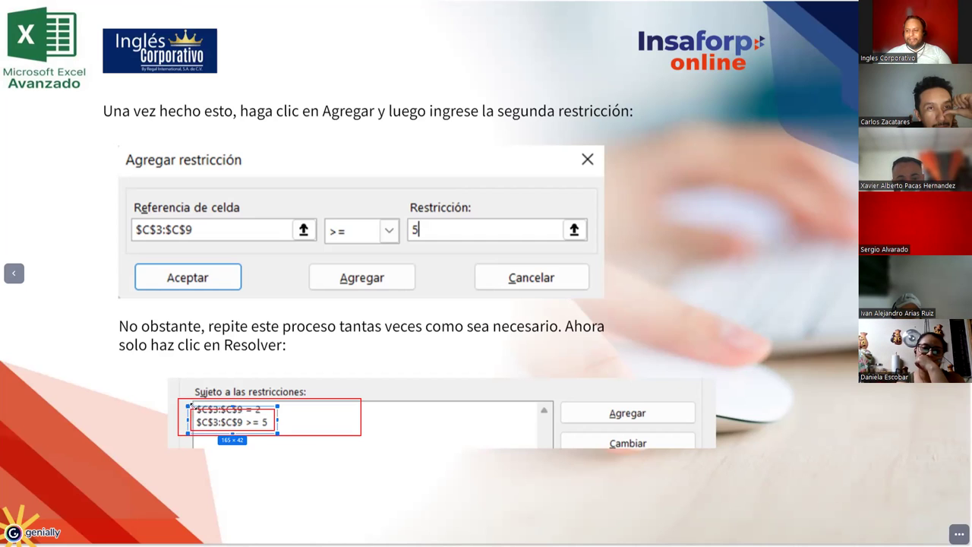
{"action": "left_click_drag", "start_coordinate": [232, 432], "coordinate": [234, 416]}
{"action": "left_click", "coordinate": [137, 404]}
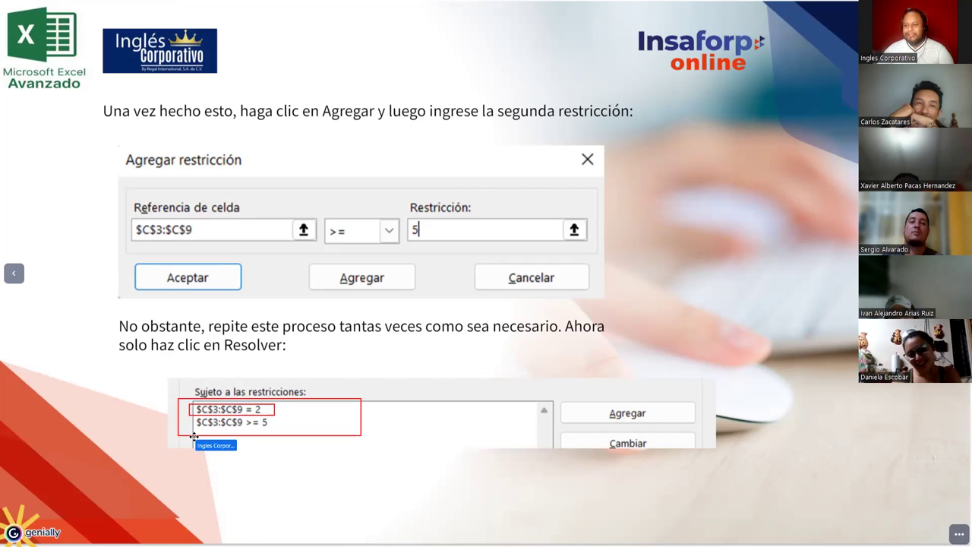
{"action": "left_click_drag", "start_coordinate": [190, 414], "coordinate": [189, 433]}
{"action": "left_click_drag", "start_coordinate": [232, 400], "coordinate": [225, 420]}
{"action": "left_click", "coordinate": [149, 407]}
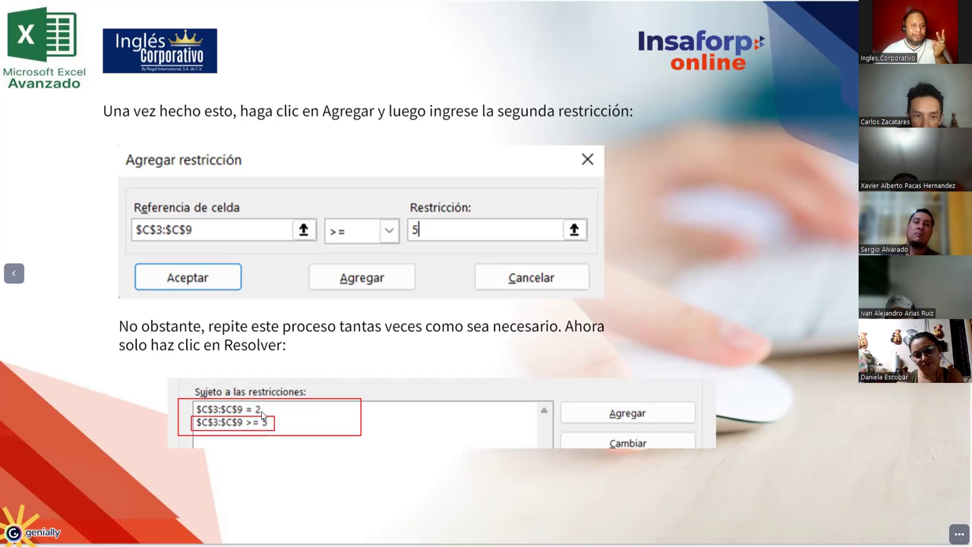
{"action": "left_click", "coordinate": [13, 273]}
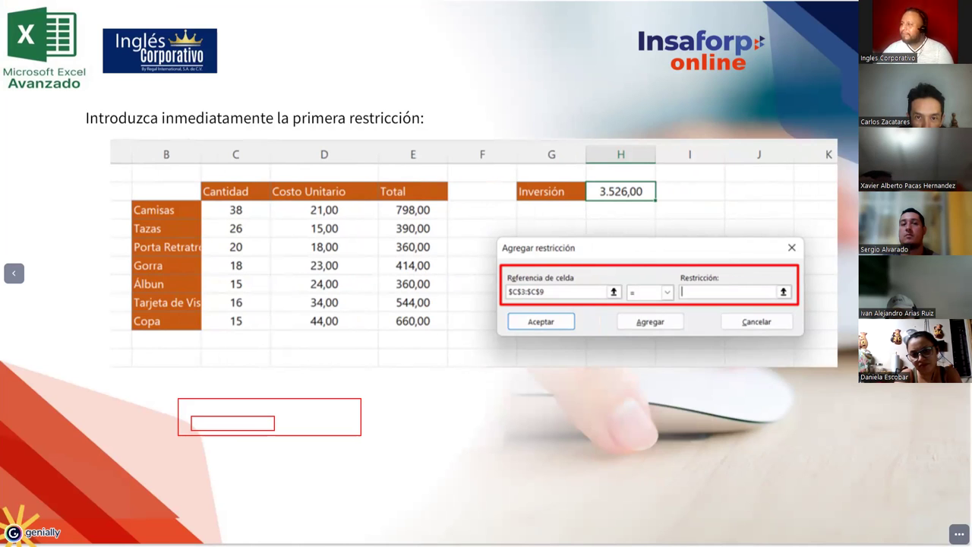
{"action": "left_click", "coordinate": [278, 412]}
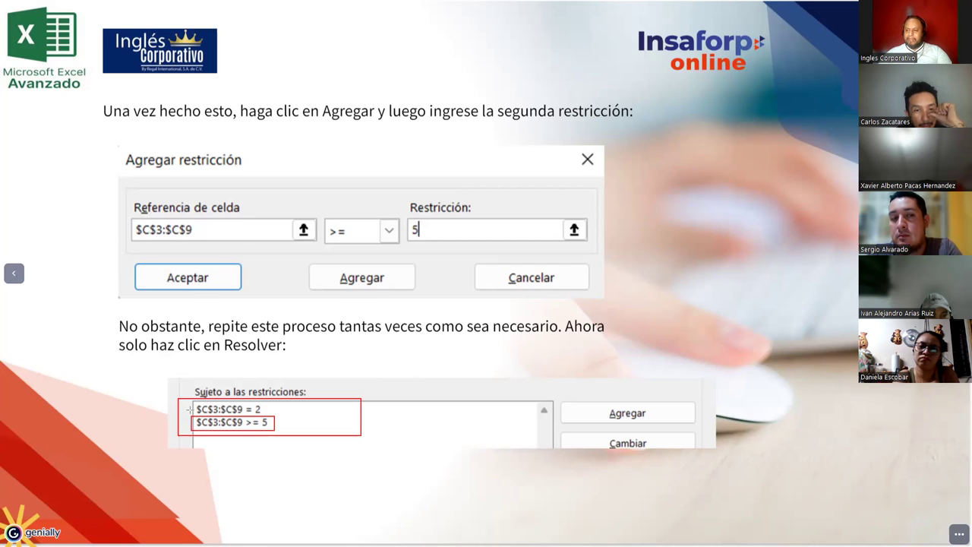
{"action": "left_click_drag", "start_coordinate": [280, 408], "coordinate": [187, 408]}
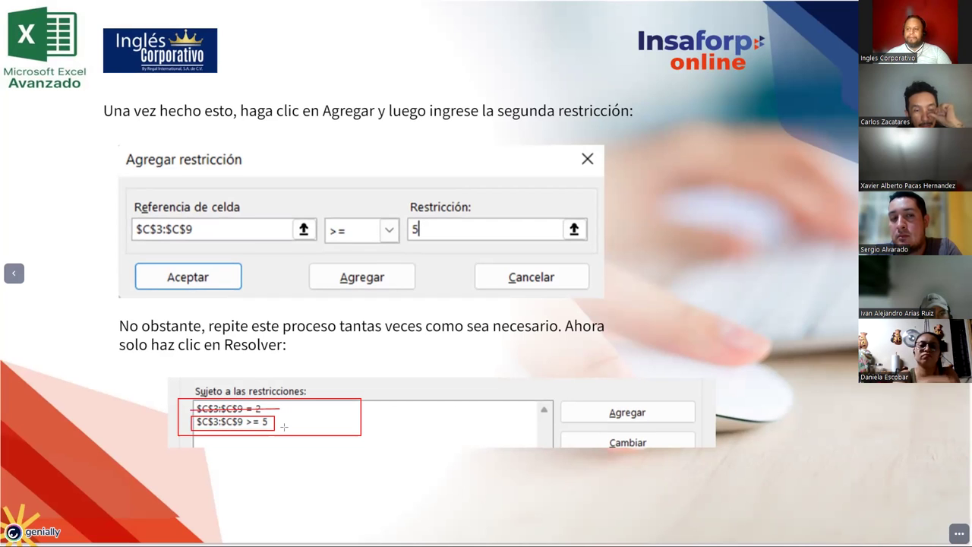
{"action": "left_click", "coordinate": [303, 478]}
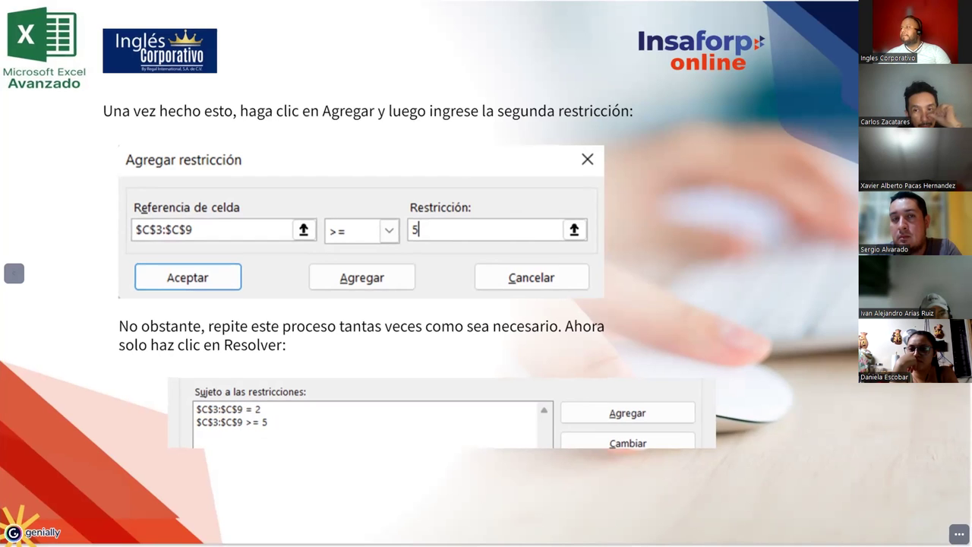
{"action": "key", "text": "Right"}
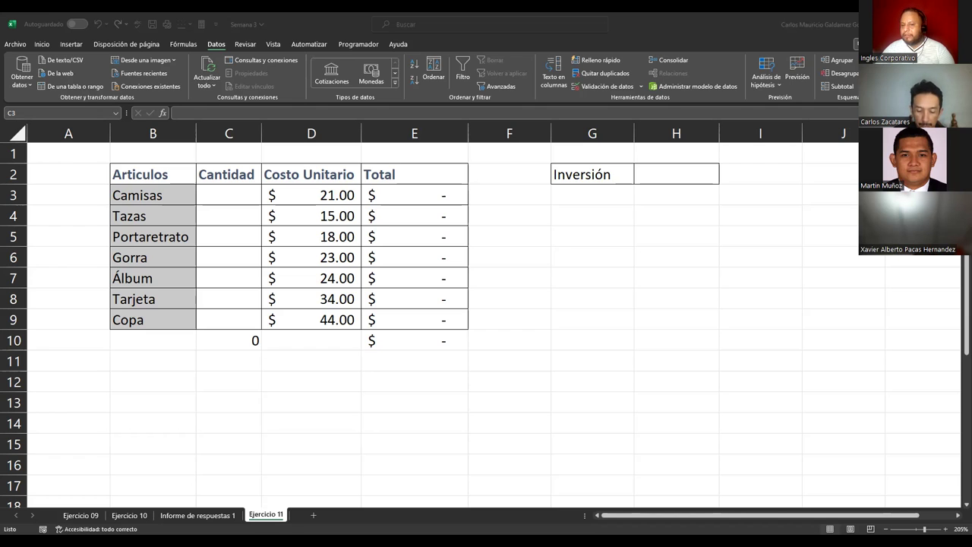
Step: Examine the formulas behind the Camisas total in E3 and the column sums in E10 and C10
{"action": "double_click", "coordinate": [392, 195]}
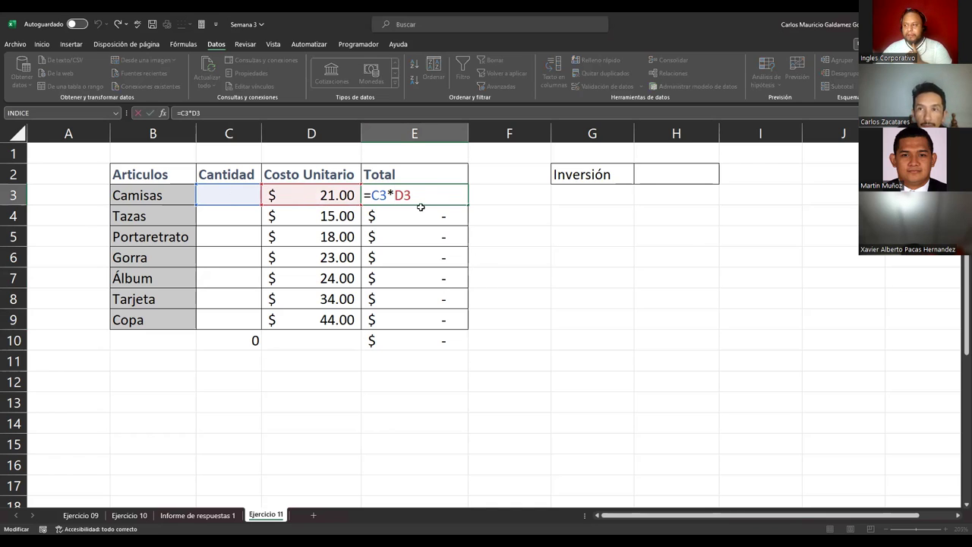
{"action": "left_click", "coordinate": [508, 301]}
{"action": "left_click", "coordinate": [383, 338]}
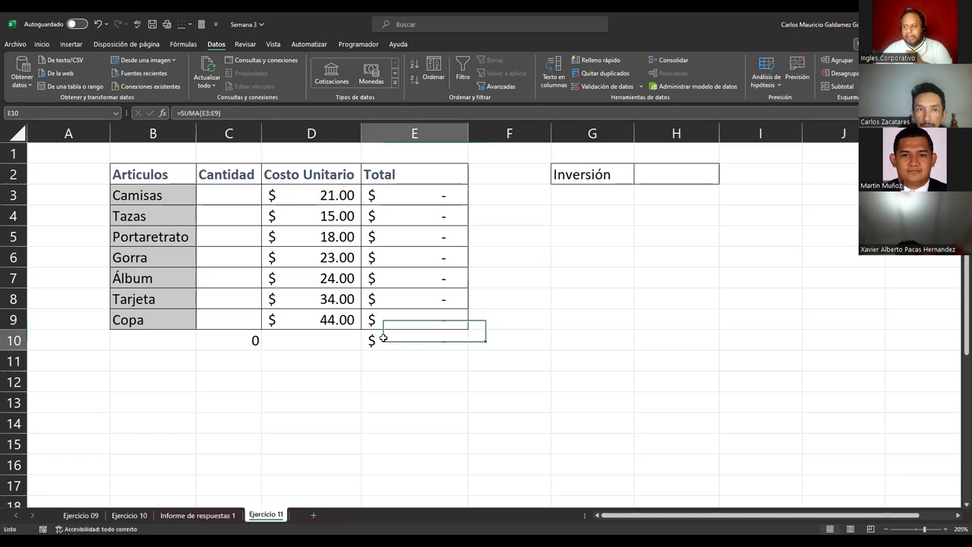
{"action": "double_click", "coordinate": [383, 338]}
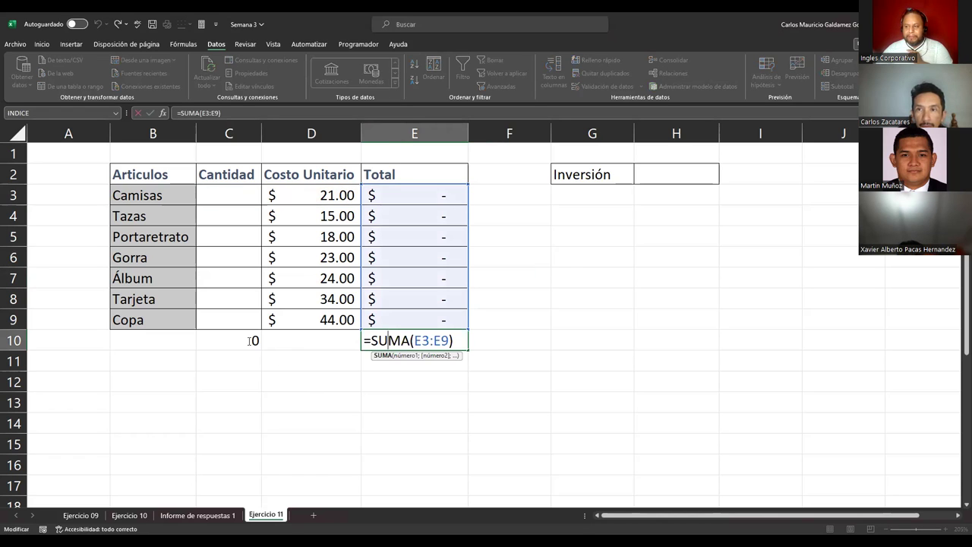
{"action": "key", "text": "Escape"}
{"action": "key", "text": "Left"}
{"action": "key", "text": "Left"}
{"action": "key", "text": "F2"}
{"action": "left_click", "coordinate": [640, 175]}
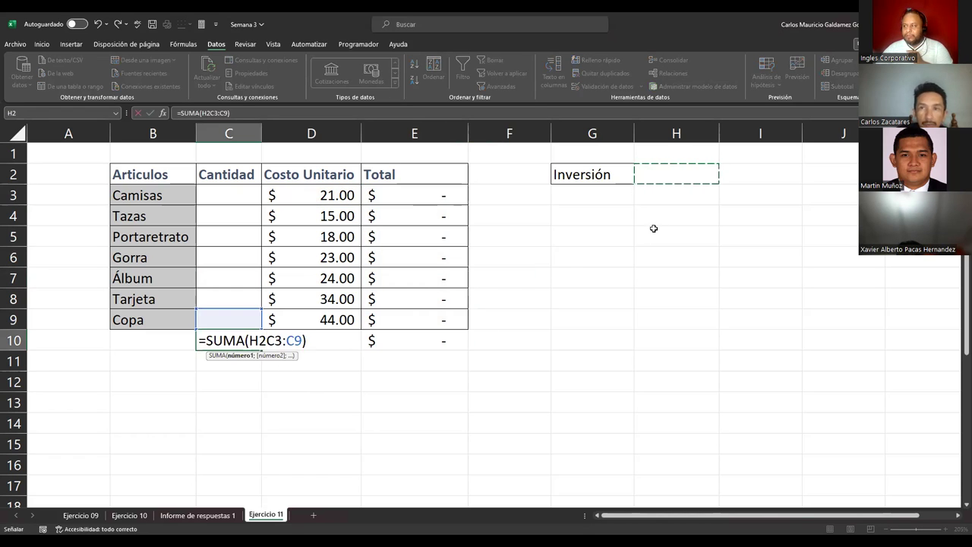
{"action": "key", "text": "Escape"}
Step: Enter the formula =E3+E4+E5+E6+E7+E8+E9 in the Inversión cell H2
{"action": "double_click", "coordinate": [647, 176]}
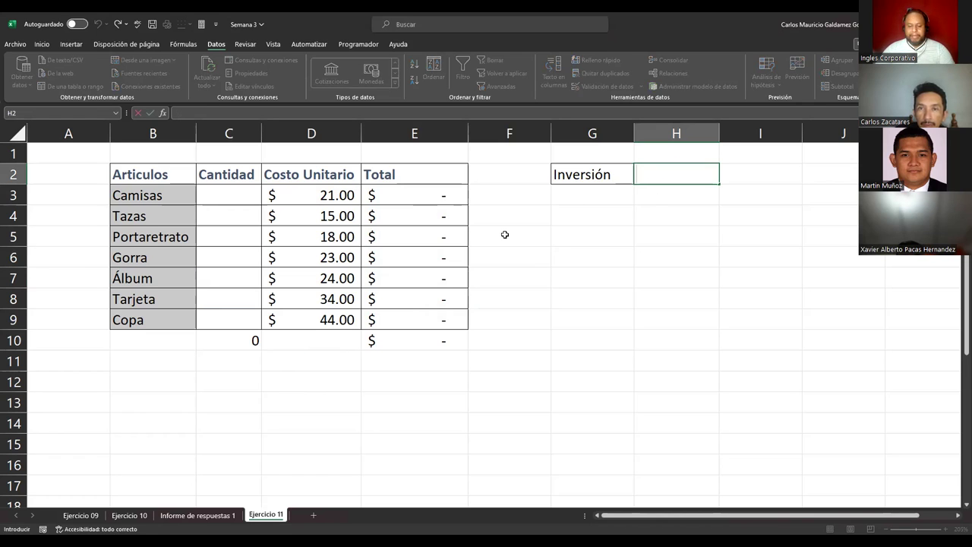
{"action": "type", "text": "="}
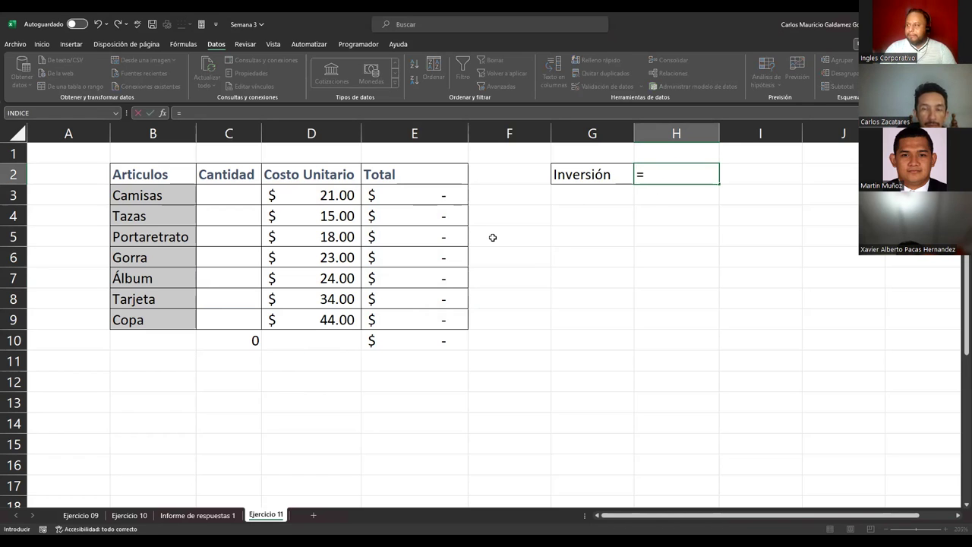
{"action": "key", "text": "Left"}
{"action": "key", "text": "Left"}
{"action": "key", "text": "Left"}
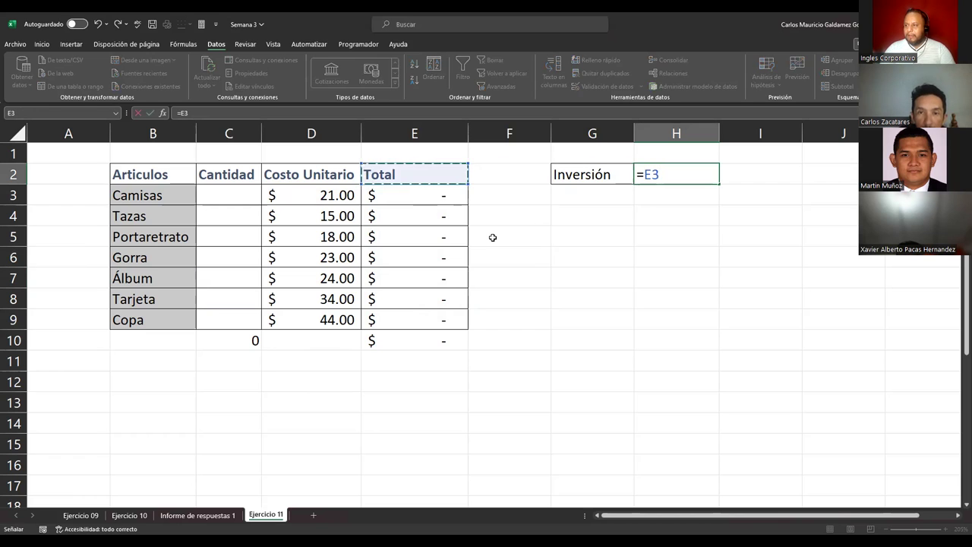
{"action": "key", "text": "Down"}
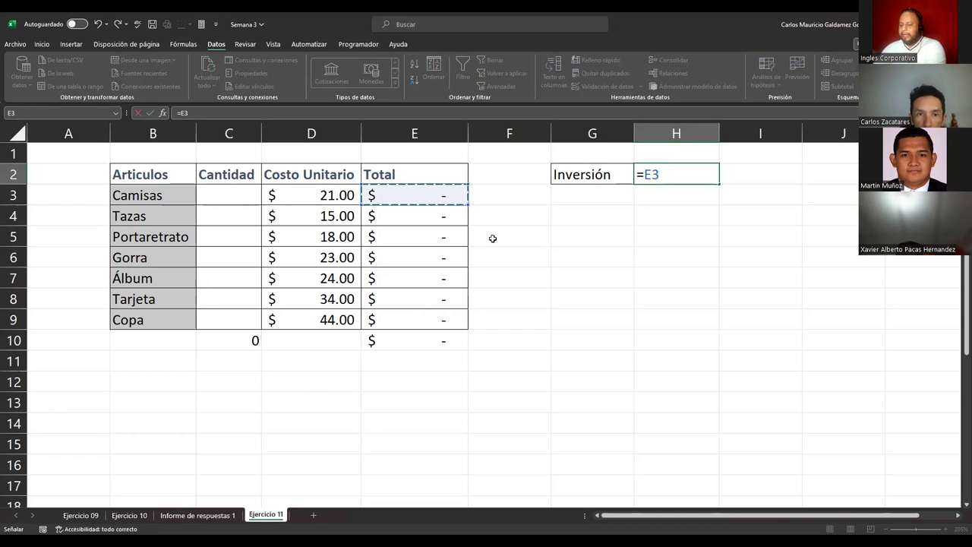
{"action": "type", "text": "+"}
{"action": "left_click", "coordinate": [403, 217]}
{"action": "type", "text": "+"}
{"action": "left_click", "coordinate": [406, 240]}
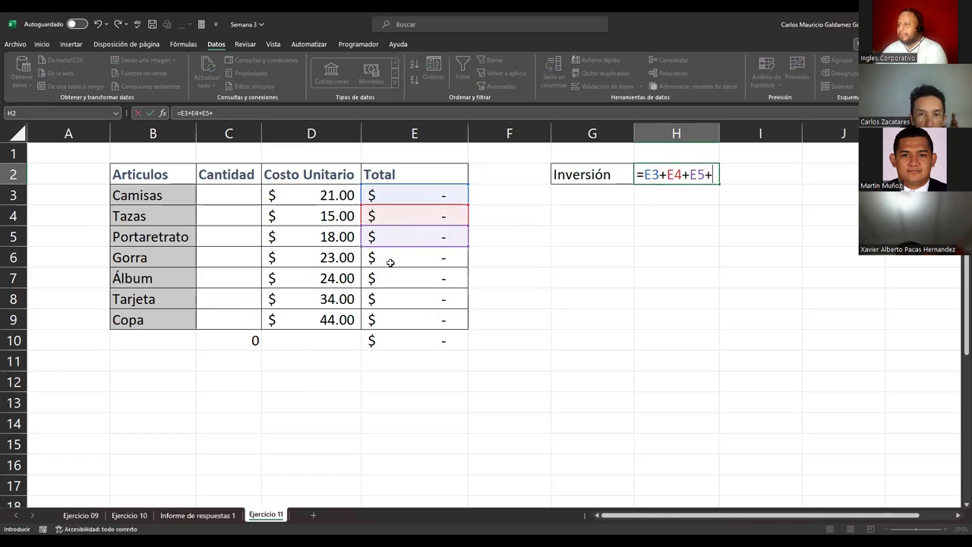
{"action": "left_click", "coordinate": [391, 263]}
{"action": "type", "text": "+"}
{"action": "left_click", "coordinate": [399, 284]}
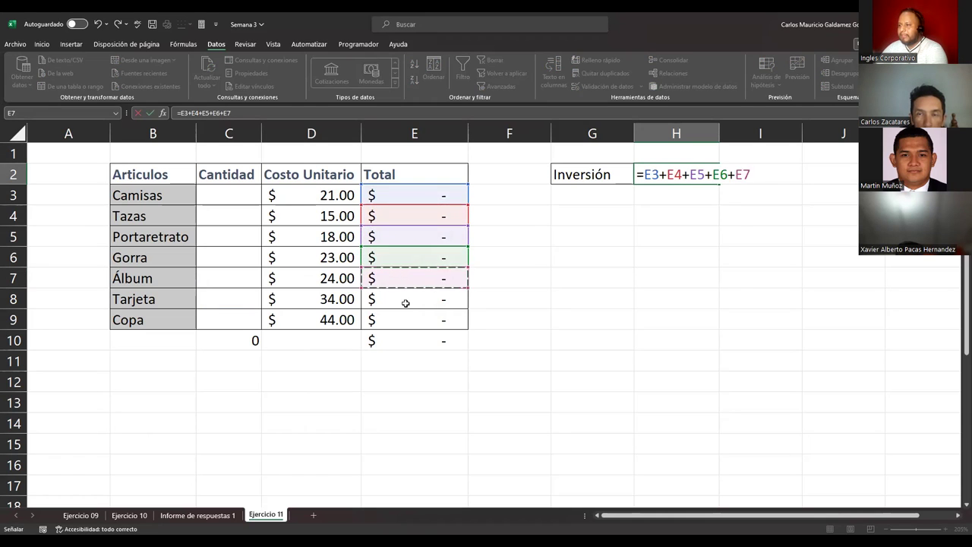
{"action": "type", "text": "+"}
{"action": "left_click", "coordinate": [403, 303]}
{"action": "type", "text": "+"}
{"action": "left_click", "coordinate": [409, 321]}
{"action": "type", "text": "+"}
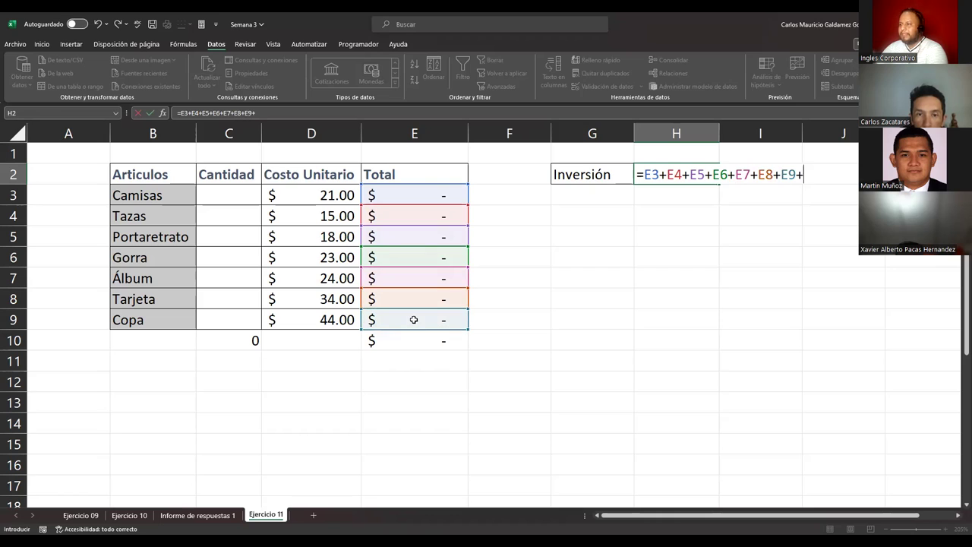
{"action": "key", "text": "BackSpace"}
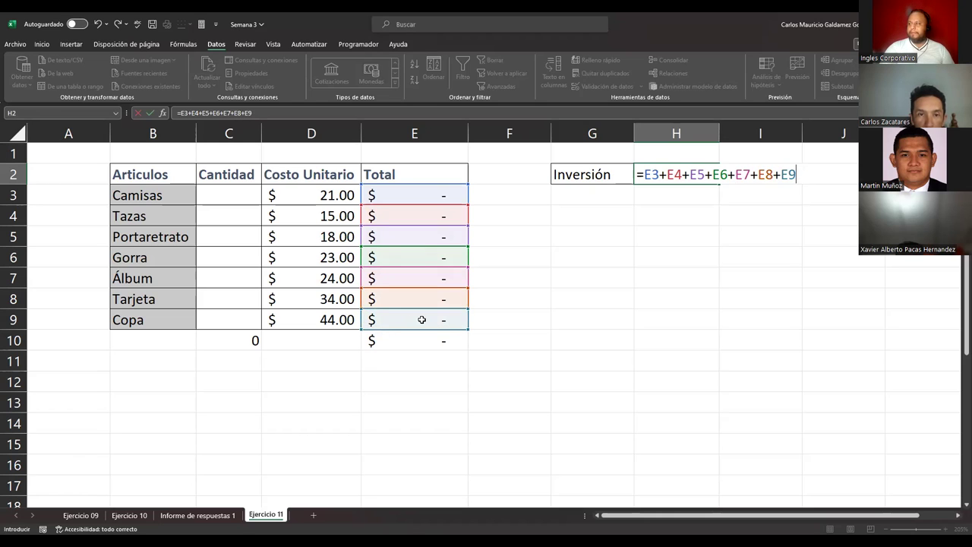
{"action": "key", "text": "Return"}
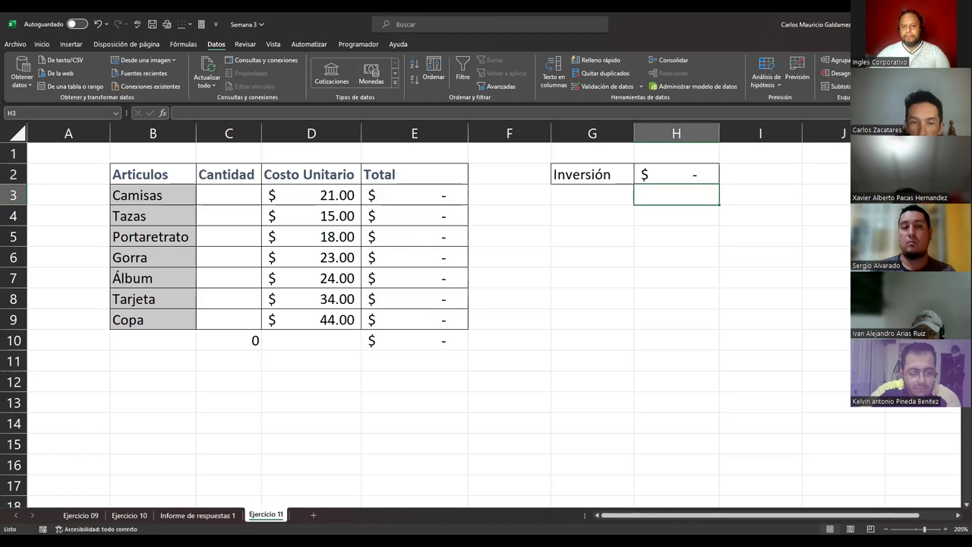
Step: Review the cell references in the Inversión formula in H2
{"action": "left_click", "coordinate": [661, 175]}
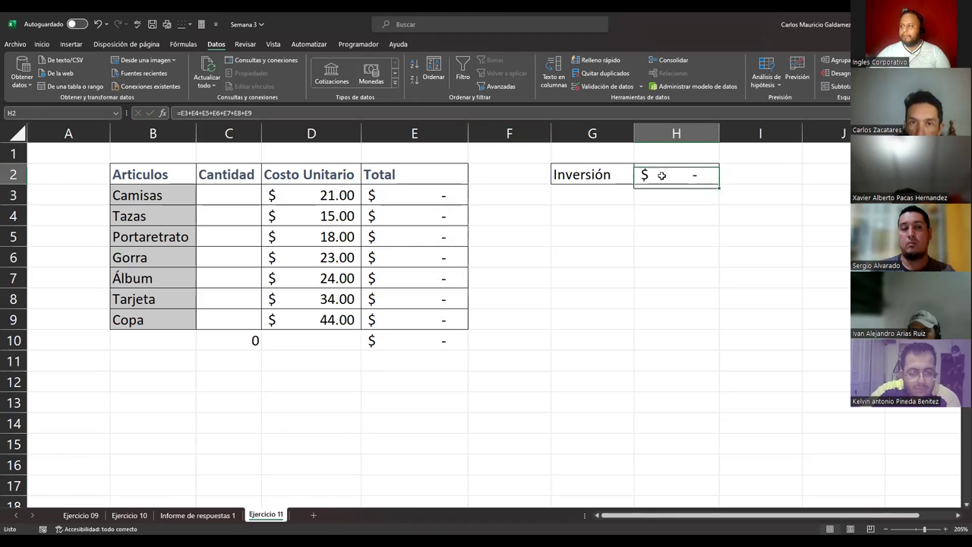
{"action": "double_click", "coordinate": [661, 176]}
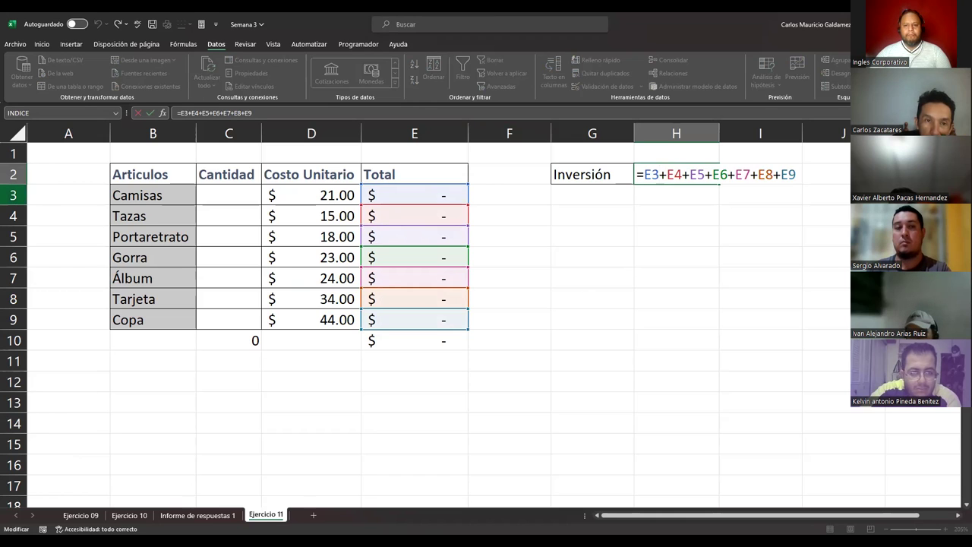
{"action": "key", "text": "alt+Tab"}
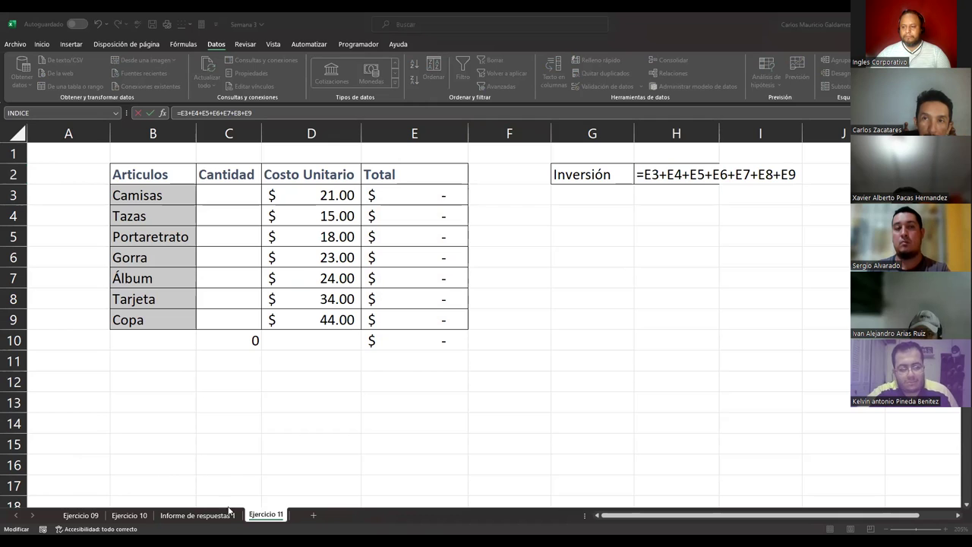
{"action": "key", "text": "alt+Tab"}
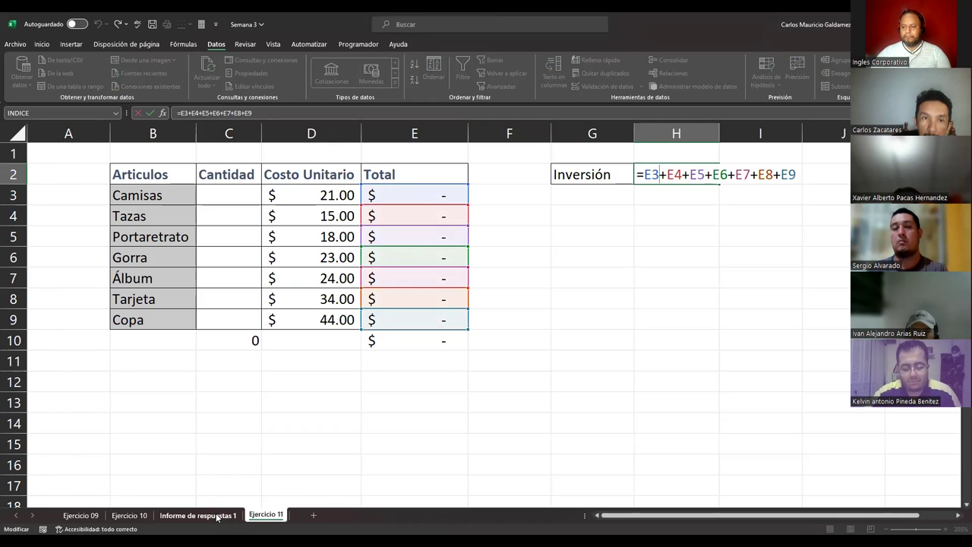
Step: Delete the Informe de respuestas 1 worksheet from the workbook
{"action": "right_click", "coordinate": [218, 515]}
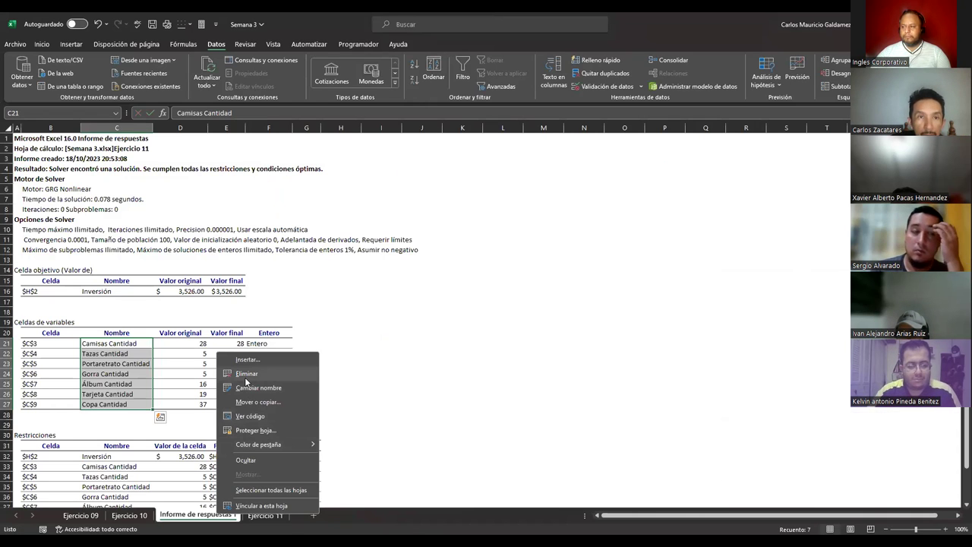
{"action": "left_click", "coordinate": [246, 374]}
{"action": "left_click", "coordinate": [462, 306]}
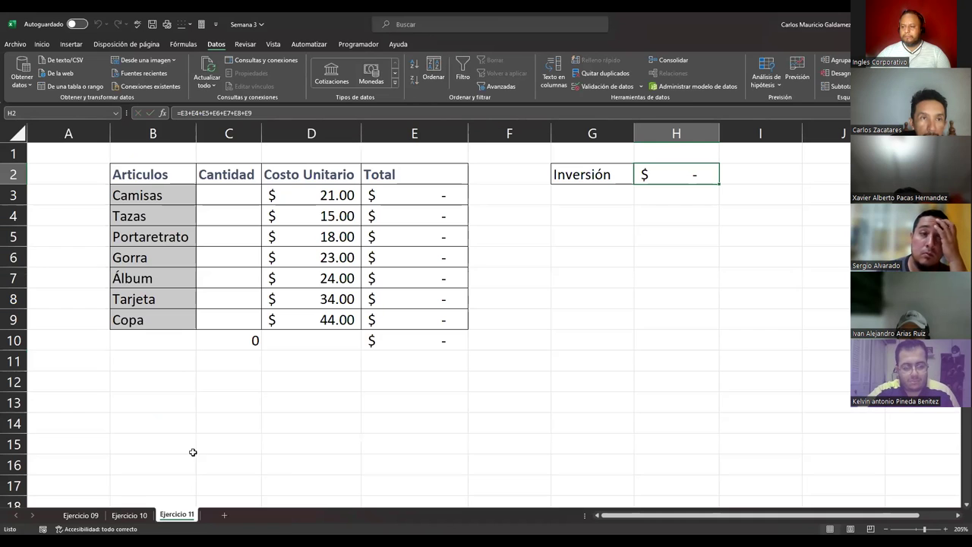
Step: Inspect the formulas in the Inversión cell H2 and the Camisas total in E3
{"action": "double_click", "coordinate": [655, 177]}
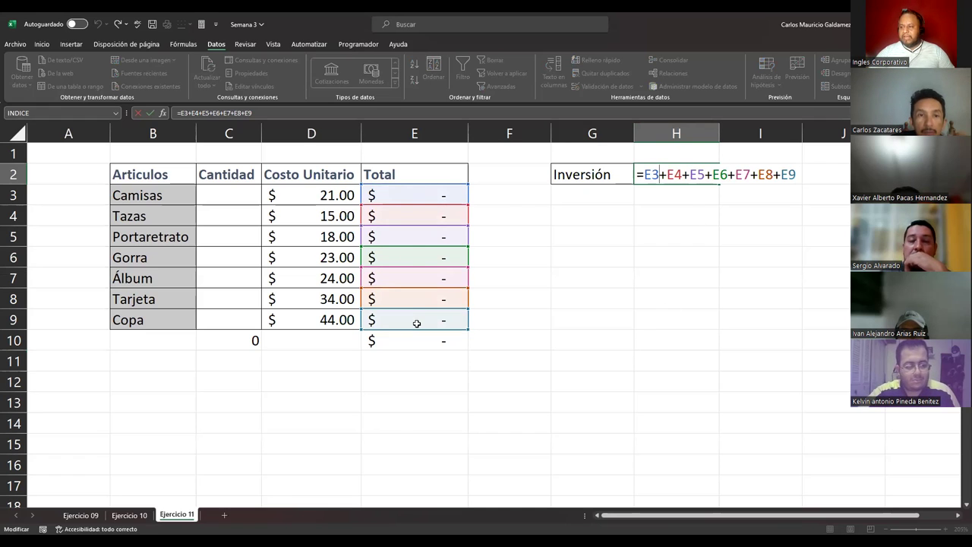
{"action": "left_click", "coordinate": [403, 195]}
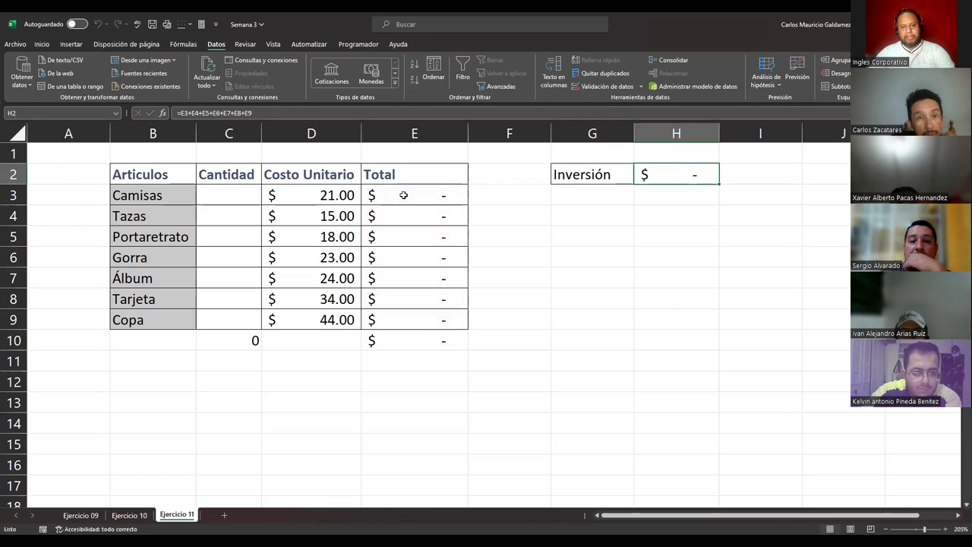
{"action": "double_click", "coordinate": [403, 195]}
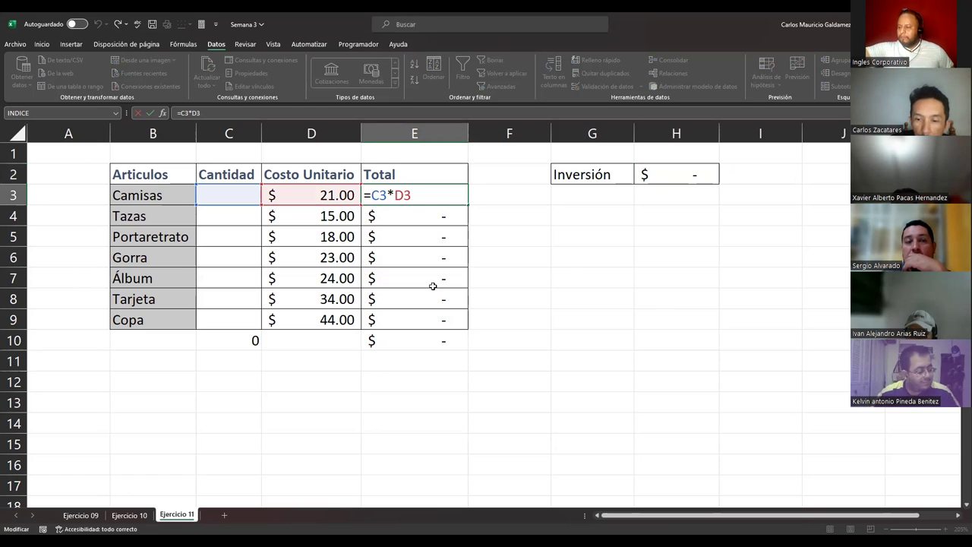
Step: Inspect the formulas in the total cells E10 and C10 and in the Inversión cell H2
{"action": "left_click", "coordinate": [396, 344]}
{"action": "key", "text": "F2"}
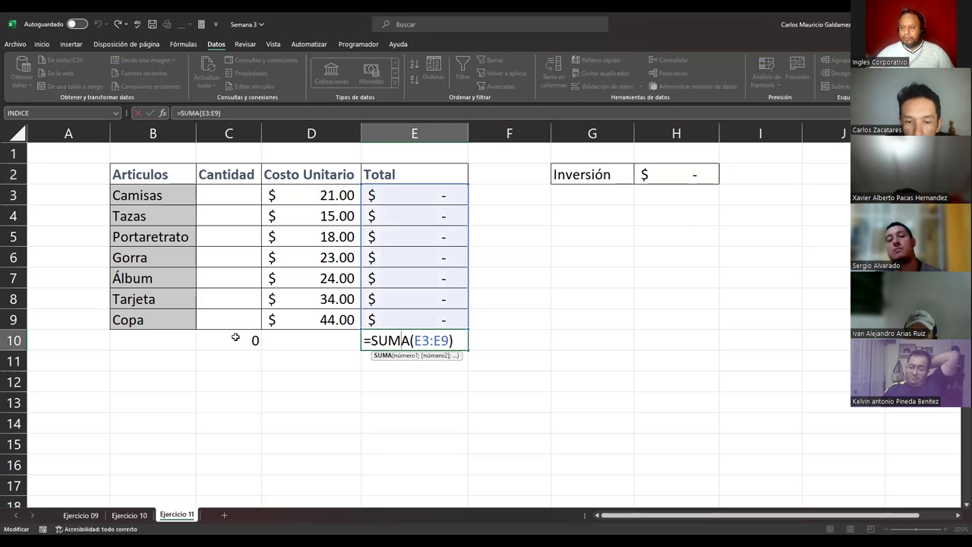
{"action": "double_click", "coordinate": [237, 337]}
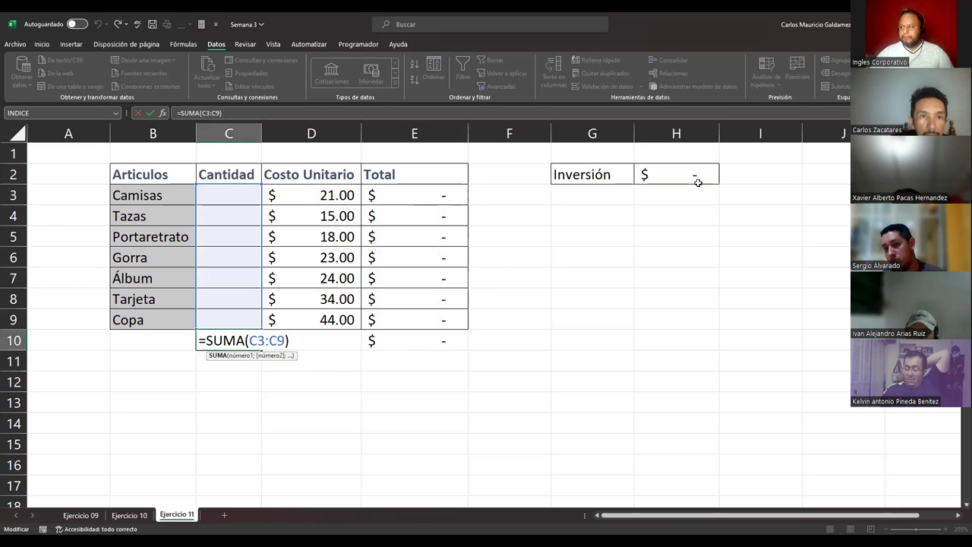
{"action": "double_click", "coordinate": [673, 174]}
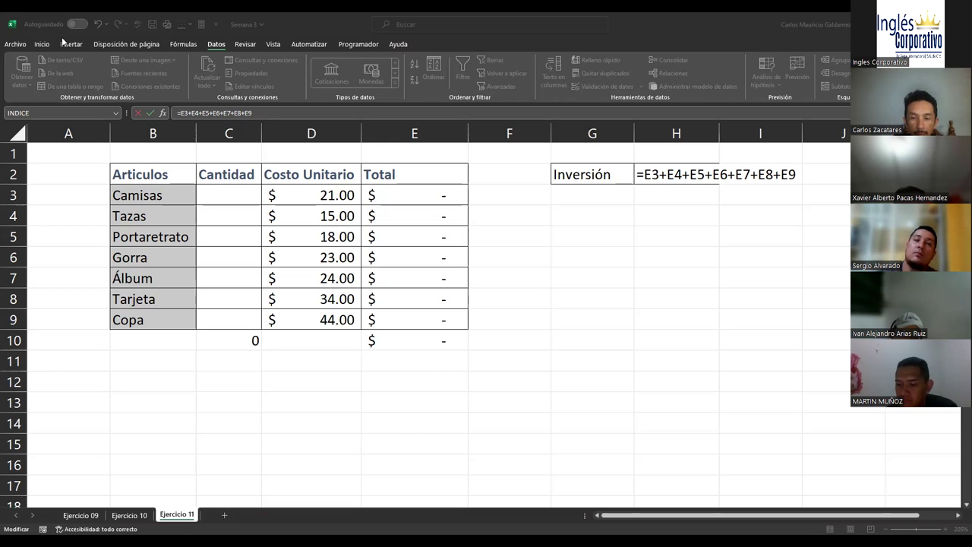
Step: Select the Cantidad cells C3:C9 and remove the integer constraint on them from the Solver parameters
{"action": "left_click_drag", "start_coordinate": [228, 200], "coordinate": [212, 312]}
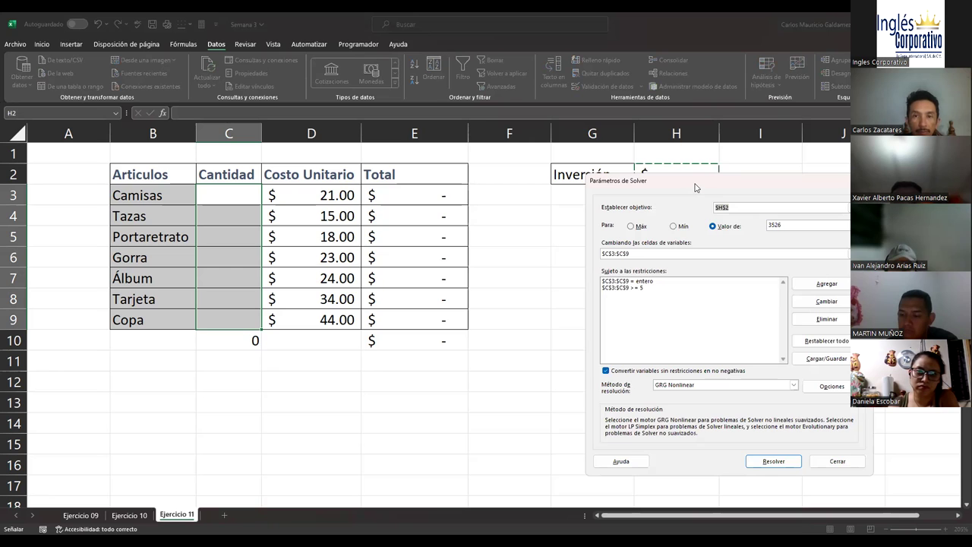
{"action": "left_click", "coordinate": [325, 267]}
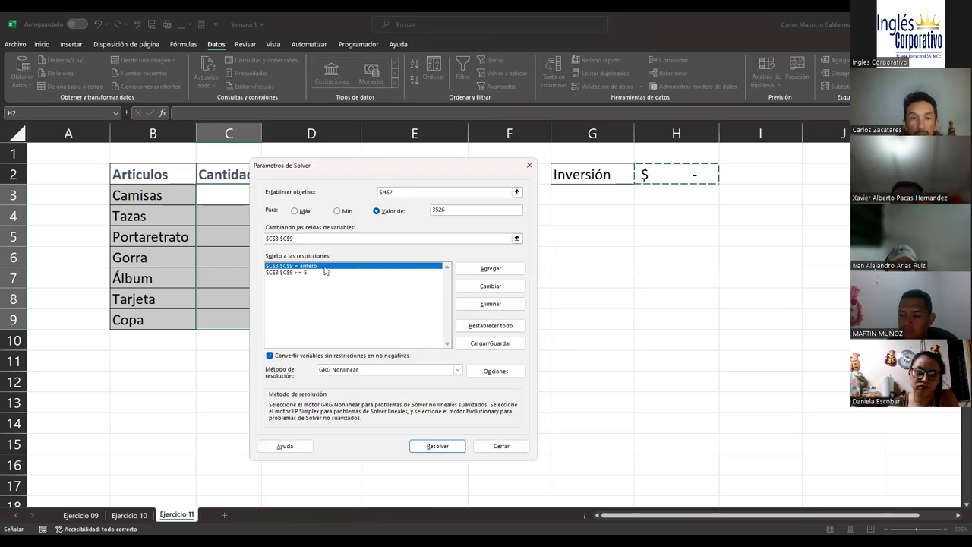
{"action": "left_click", "coordinate": [506, 305]}
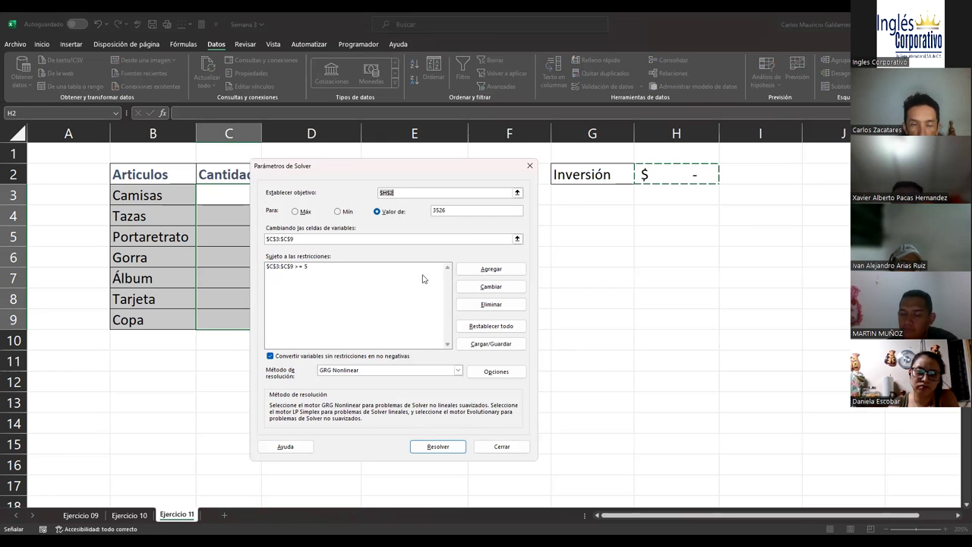
Step: Set the Solver target value for objective cell H2 to 10000
{"action": "left_click", "coordinate": [463, 210]}
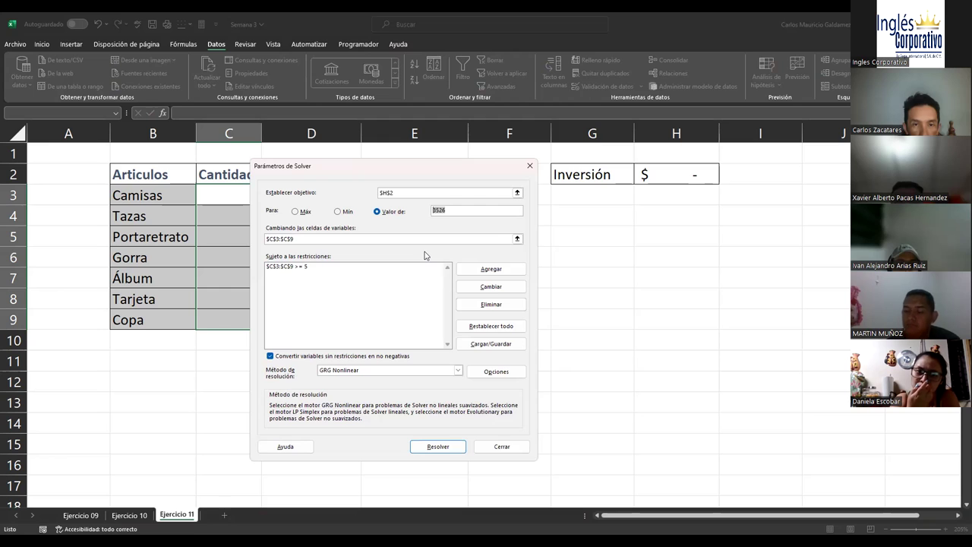
{"action": "type", "text": "100"}
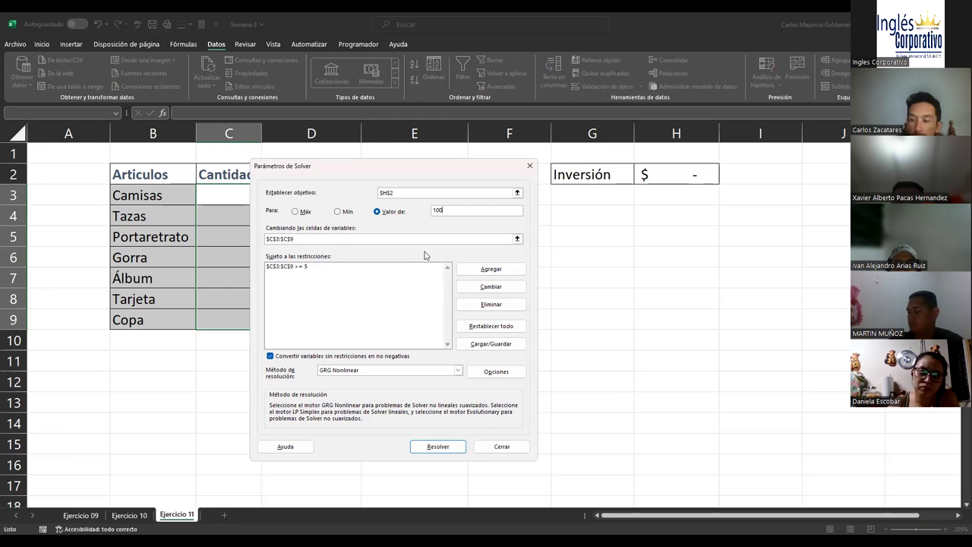
{"action": "type", "text": "00"}
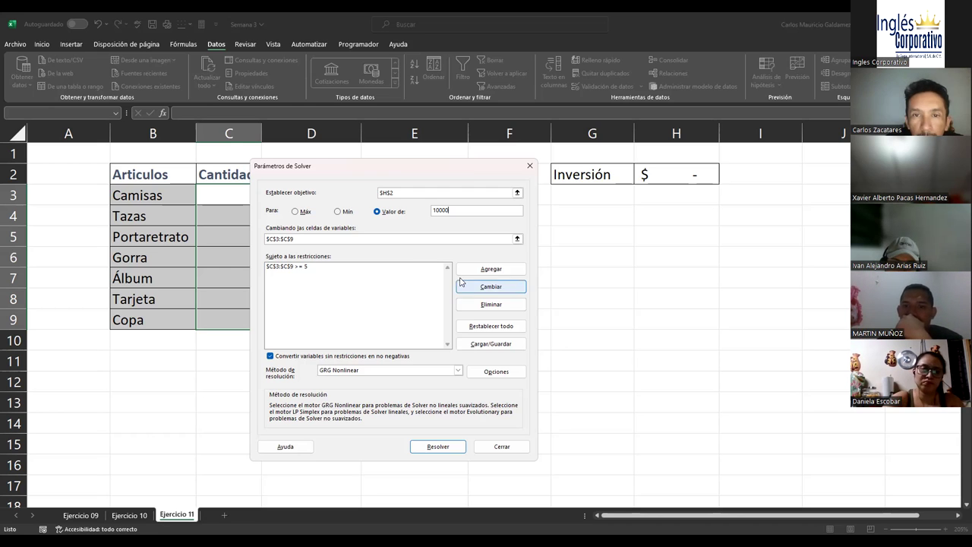
Step: Try to re-enter C3:C9 as the cell reference of the >= 5 Solver constraint
{"action": "left_click", "coordinate": [308, 268]}
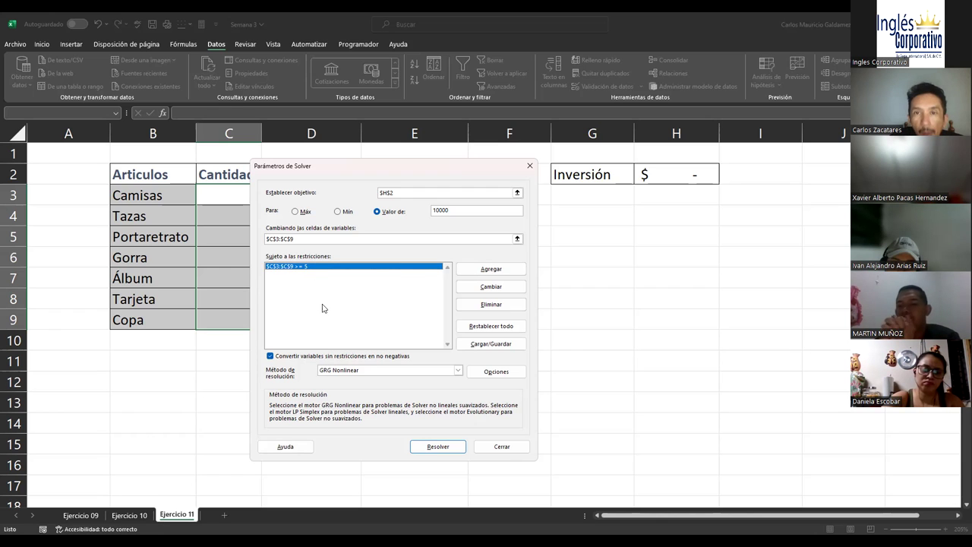
{"action": "left_click", "coordinate": [464, 292]}
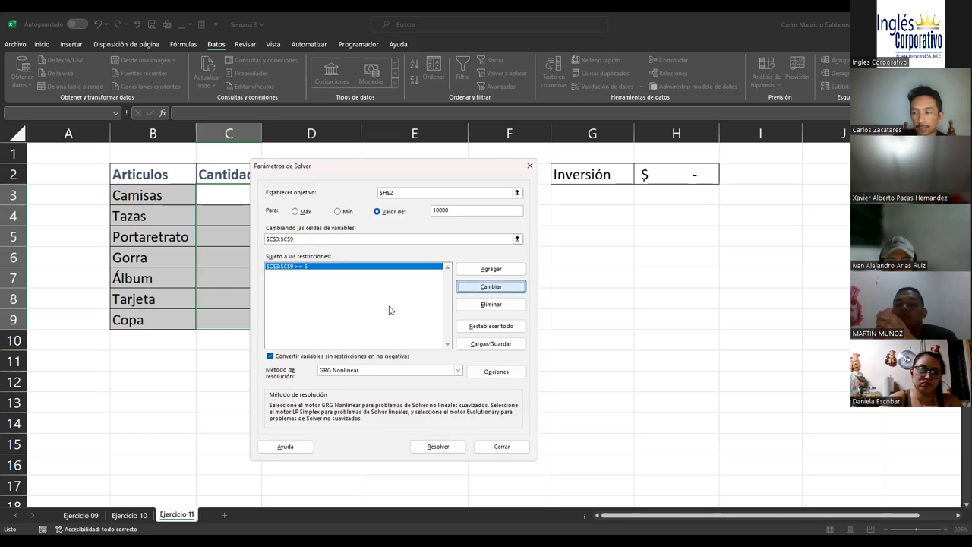
{"action": "left_click", "coordinate": [348, 312]}
{"action": "key", "text": "BackSpace"}
{"action": "key", "text": "BackSpace"}
{"action": "key", "text": "BackSpace"}
{"action": "key", "text": "BackSpace"}
{"action": "key", "text": "BackSpace"}
{"action": "key", "text": "BackSpace"}
{"action": "key", "text": "BackSpace"}
{"action": "key", "text": "BackSpace"}
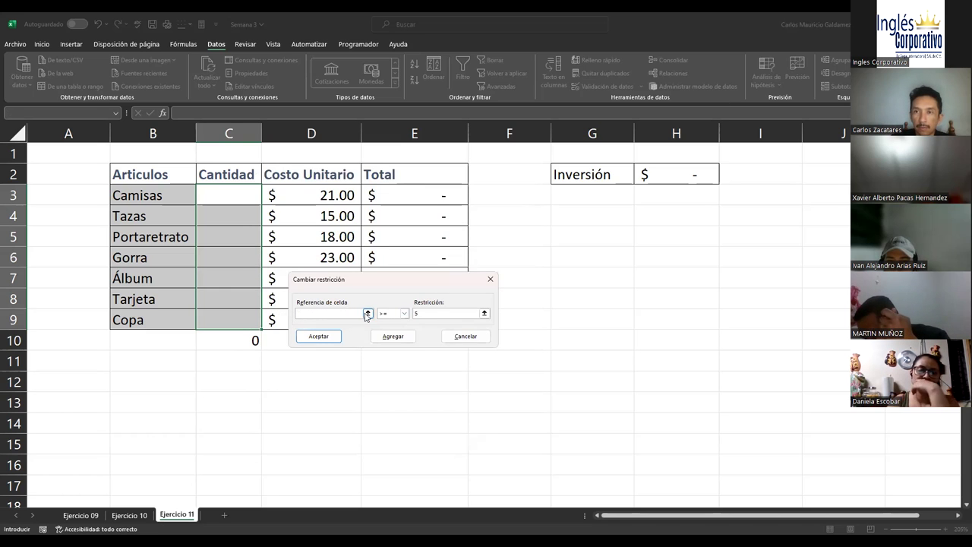
{"action": "left_click", "coordinate": [367, 313]}
{"action": "left_click_drag", "start_coordinate": [239, 195], "coordinate": [234, 314]}
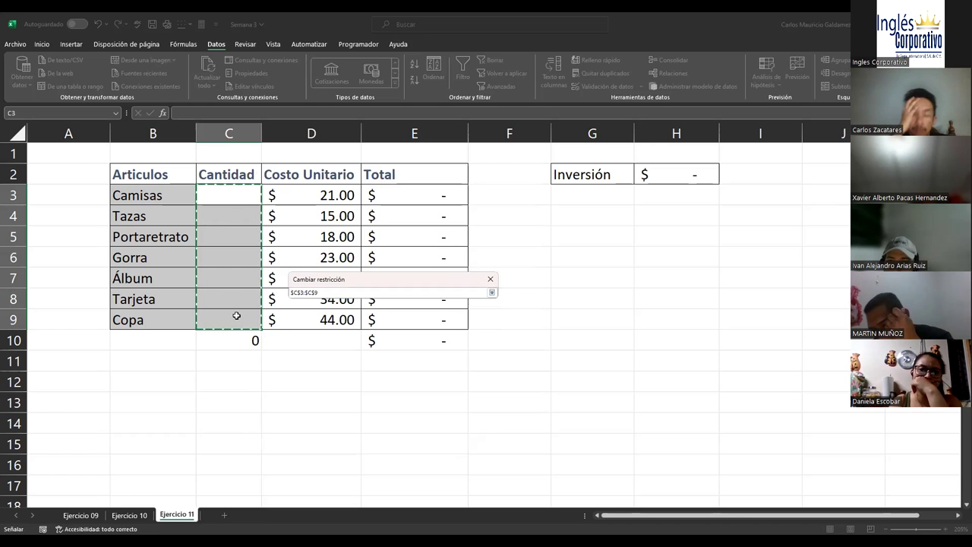
{"action": "left_click", "coordinate": [491, 293]}
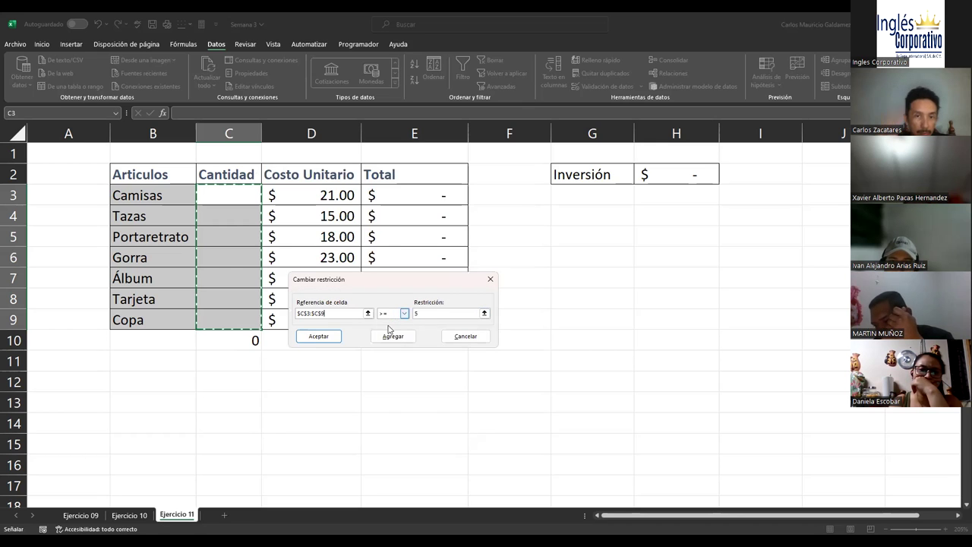
{"action": "left_click", "coordinate": [390, 315]}
{"action": "left_click", "coordinate": [389, 335]}
{"action": "left_click", "coordinate": [445, 340]}
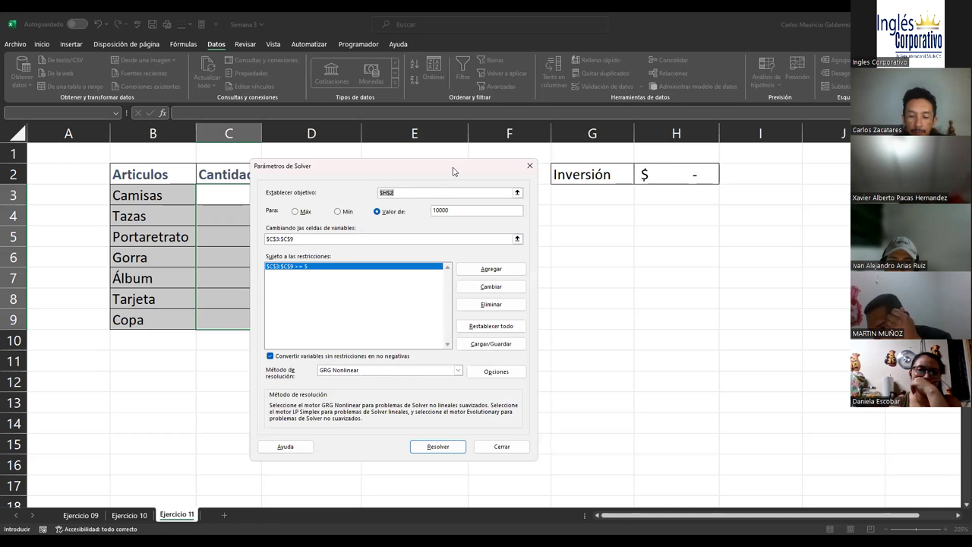
Step: Solve for the 10000 target with only the >= 5 constraint and keep the Solver solution
{"action": "left_click_drag", "start_coordinate": [452, 171], "coordinate": [671, 203]}
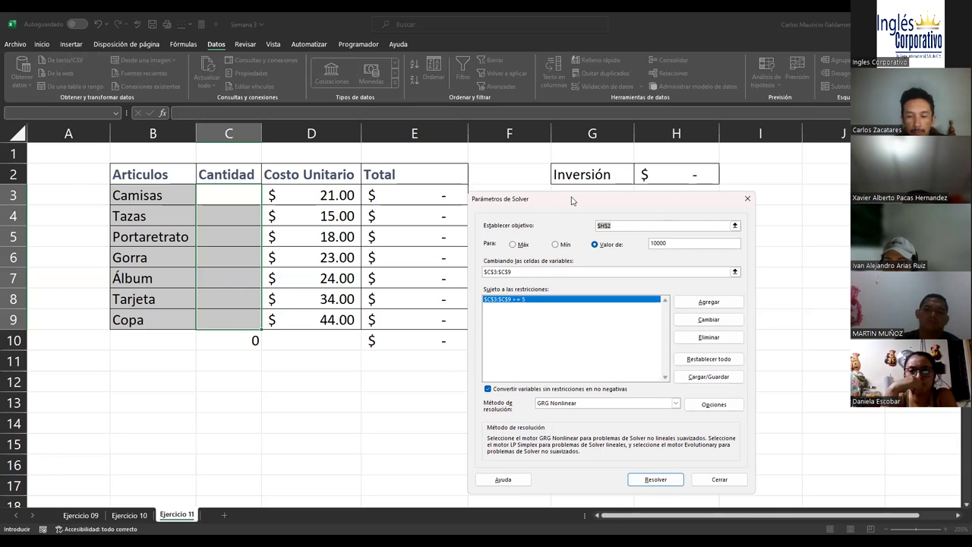
{"action": "left_click_drag", "start_coordinate": [573, 201], "coordinate": [606, 196]}
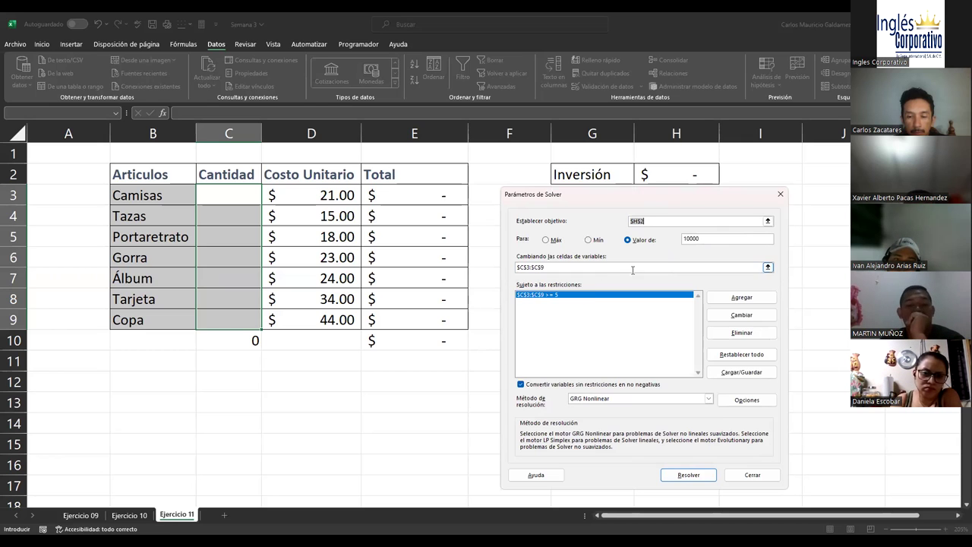
{"action": "left_click", "coordinate": [710, 239]}
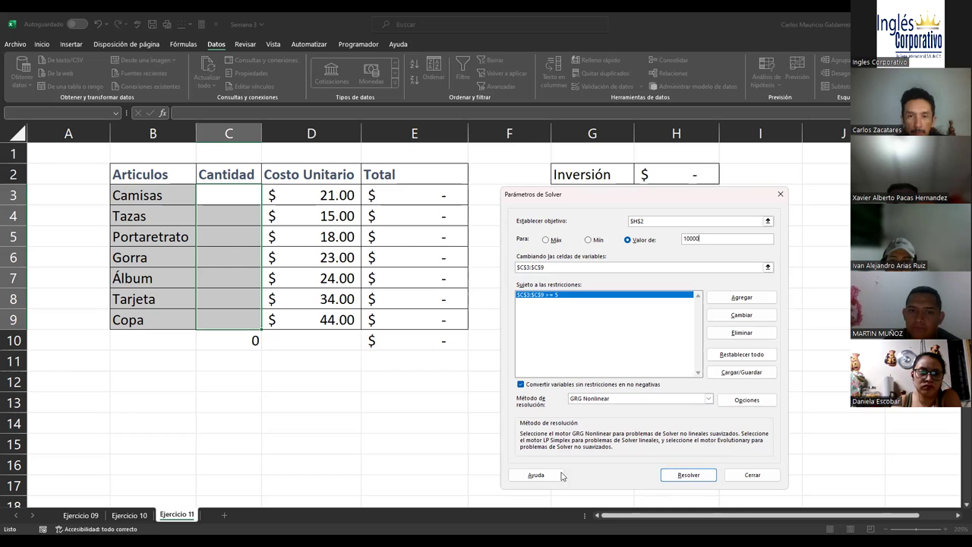
{"action": "left_click", "coordinate": [675, 480]}
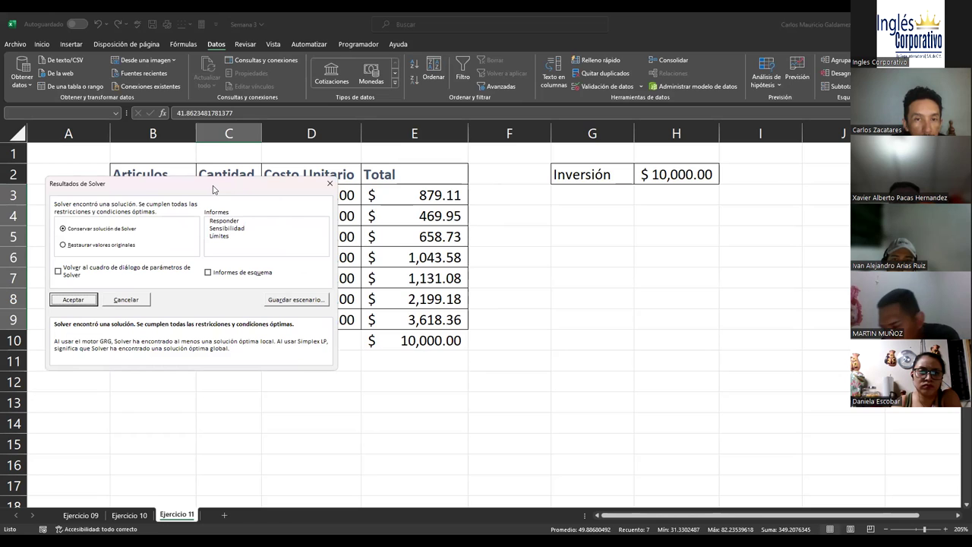
{"action": "left_click_drag", "start_coordinate": [213, 190], "coordinate": [725, 215]}
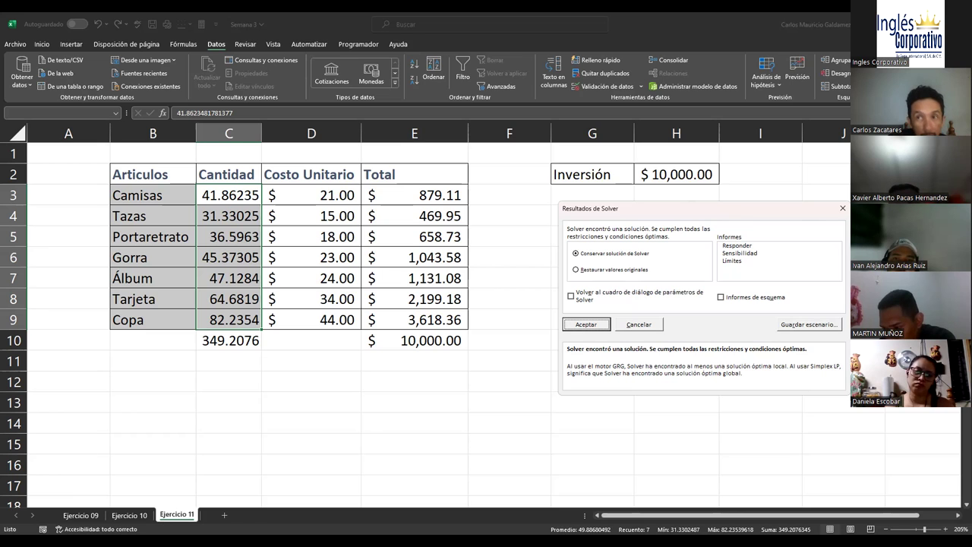
{"action": "left_click", "coordinate": [600, 324]}
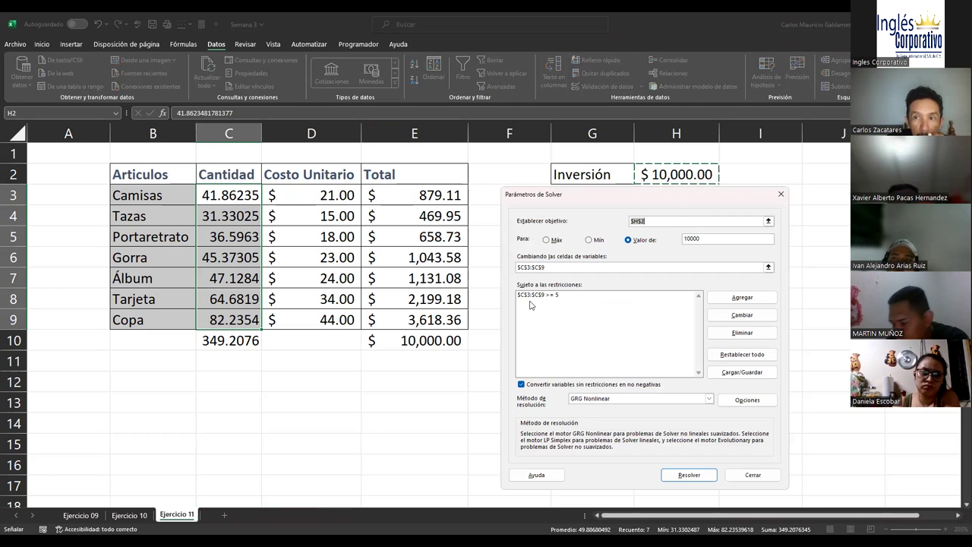
Step: Add a Solver constraint that requires the Cantidad cells C3:C9 to be integers (int)
{"action": "left_click", "coordinate": [530, 298]}
{"action": "left_click", "coordinate": [715, 304]}
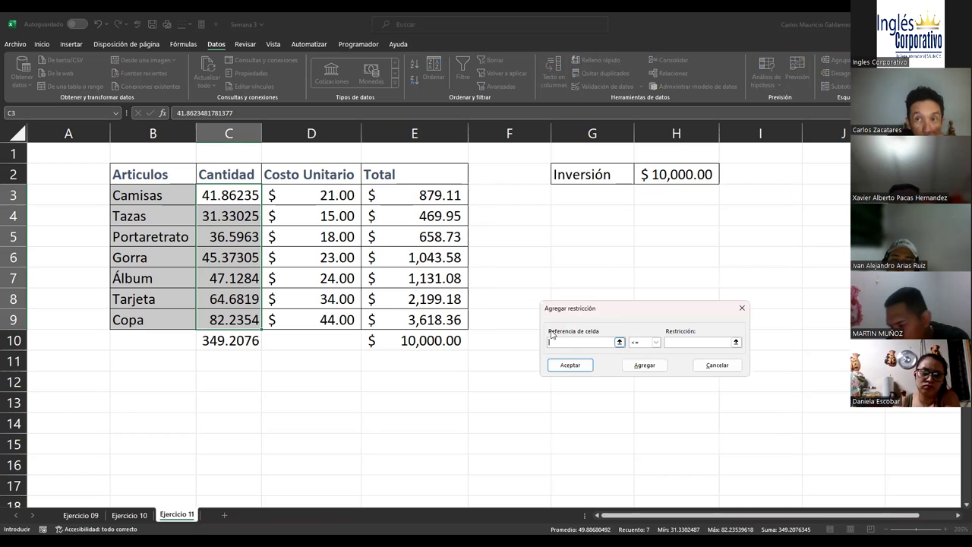
{"action": "left_click", "coordinate": [233, 196]}
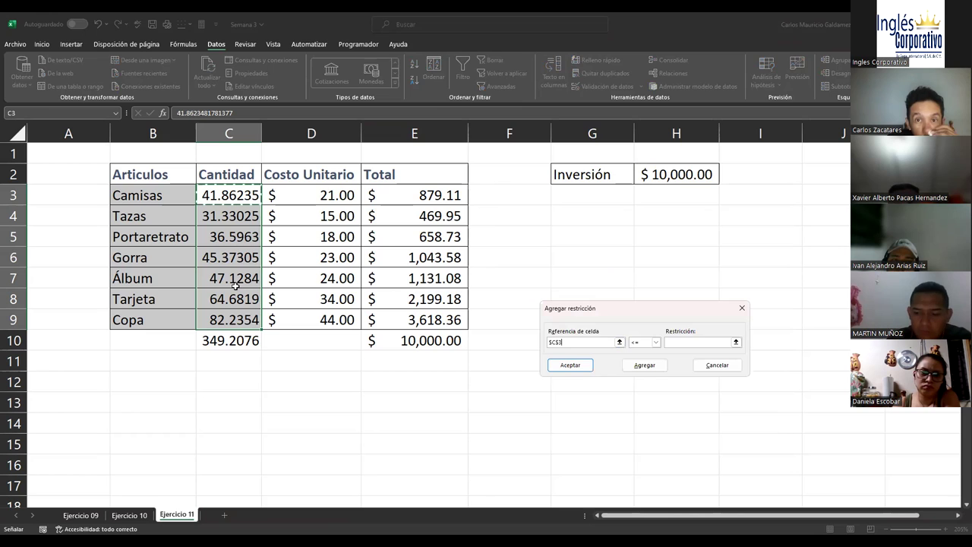
{"action": "left_click", "coordinate": [240, 319], "text": "shift"}
{"action": "left_click", "coordinate": [655, 342]}
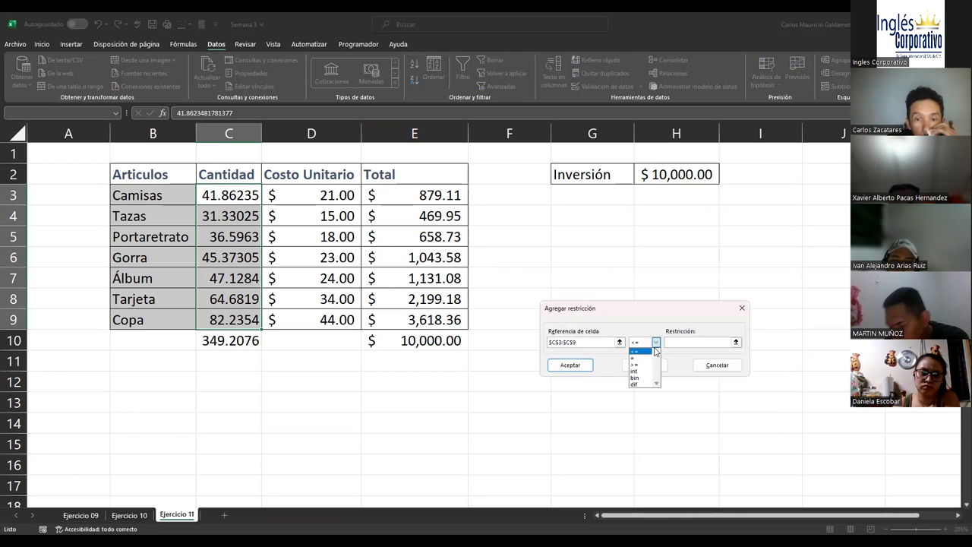
{"action": "left_click", "coordinate": [645, 372]}
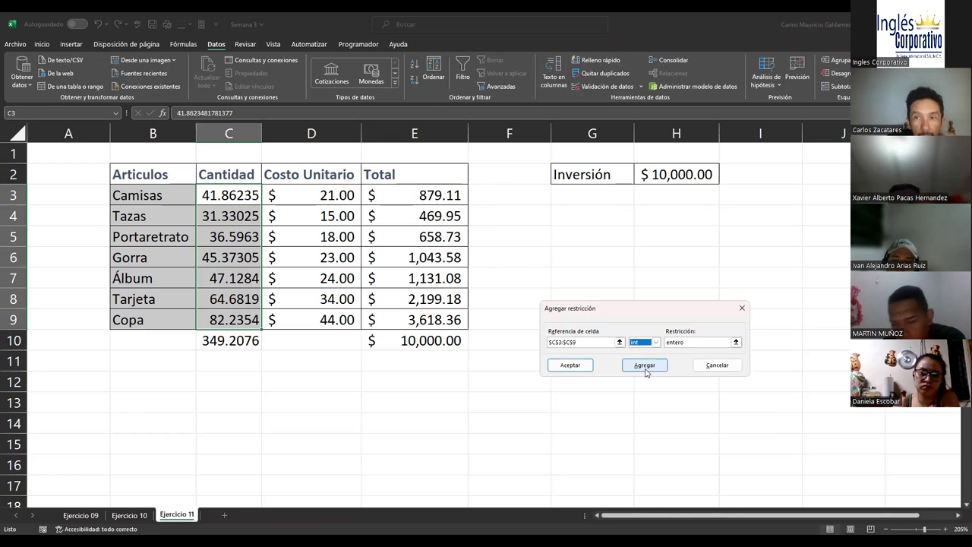
{"action": "left_click", "coordinate": [577, 366]}
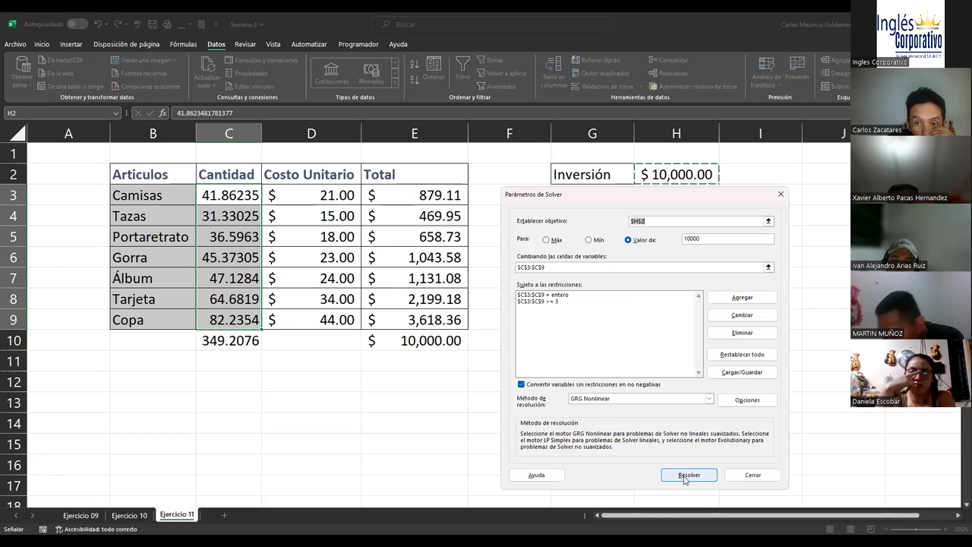
Step: Solve again with the integer constraint on the quantities and keep the Solver solution
{"action": "left_click", "coordinate": [687, 476]}
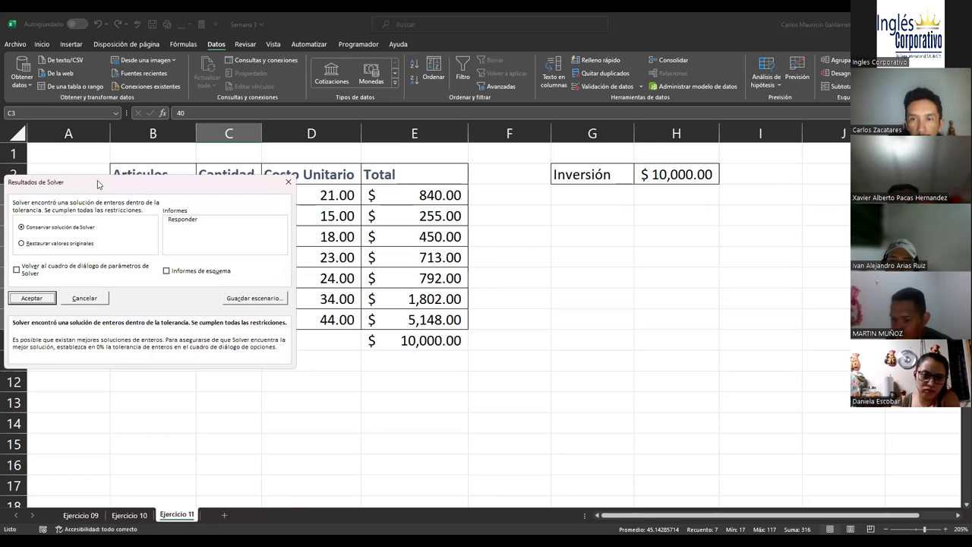
{"action": "left_click_drag", "start_coordinate": [98, 185], "coordinate": [594, 231]}
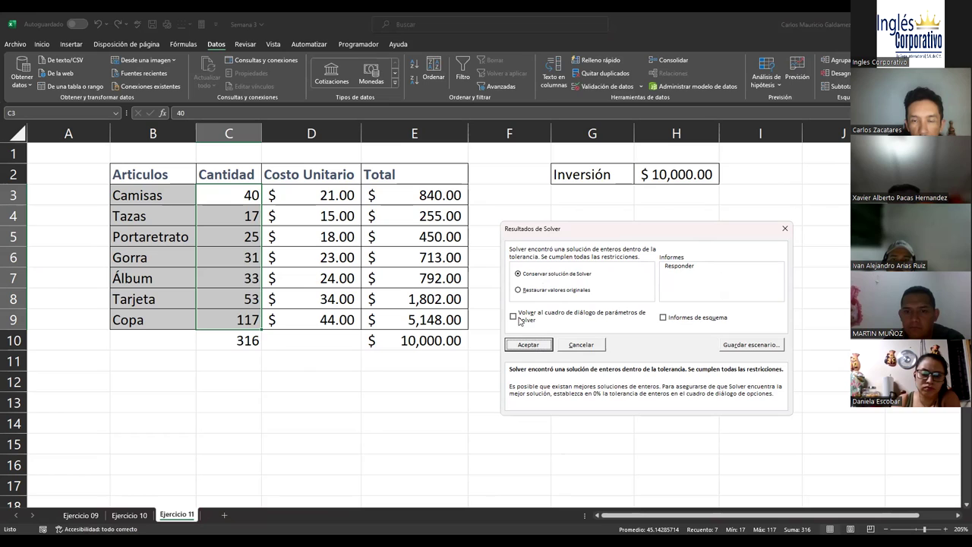
{"action": "left_click", "coordinate": [532, 343]}
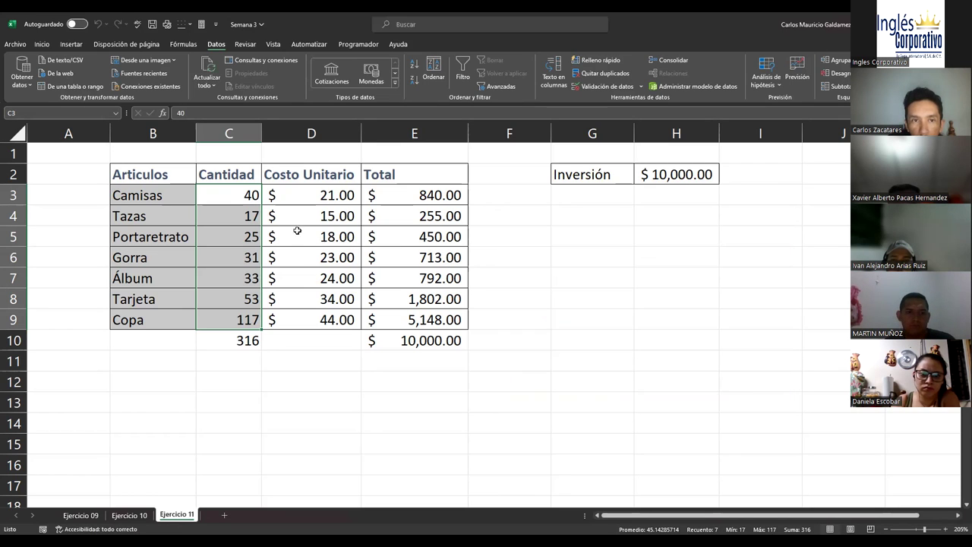
Step: Try the int operator on the existing C3:C9 >= 5 constraint in the Solver parameters
{"action": "left_click_drag", "start_coordinate": [225, 191], "coordinate": [243, 320]}
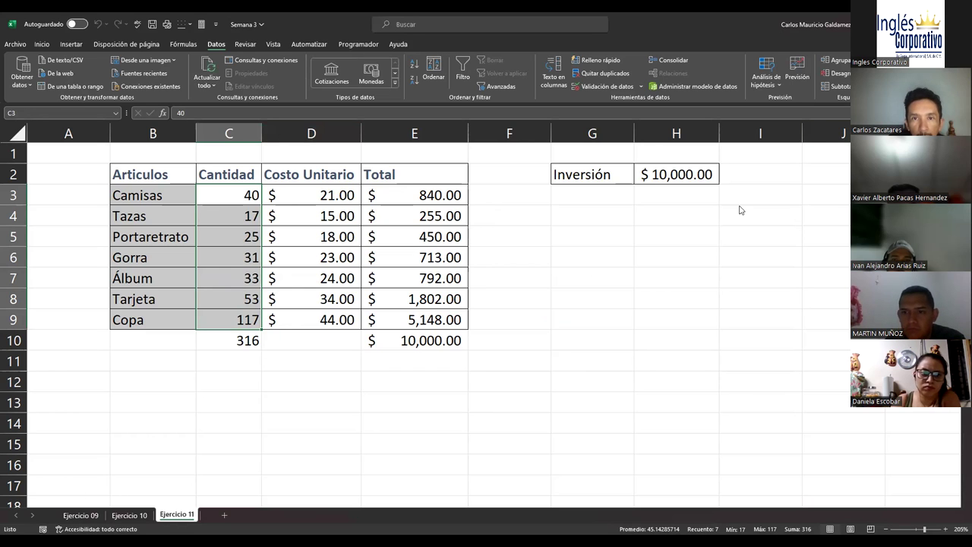
{"action": "left_click", "coordinate": [553, 303]}
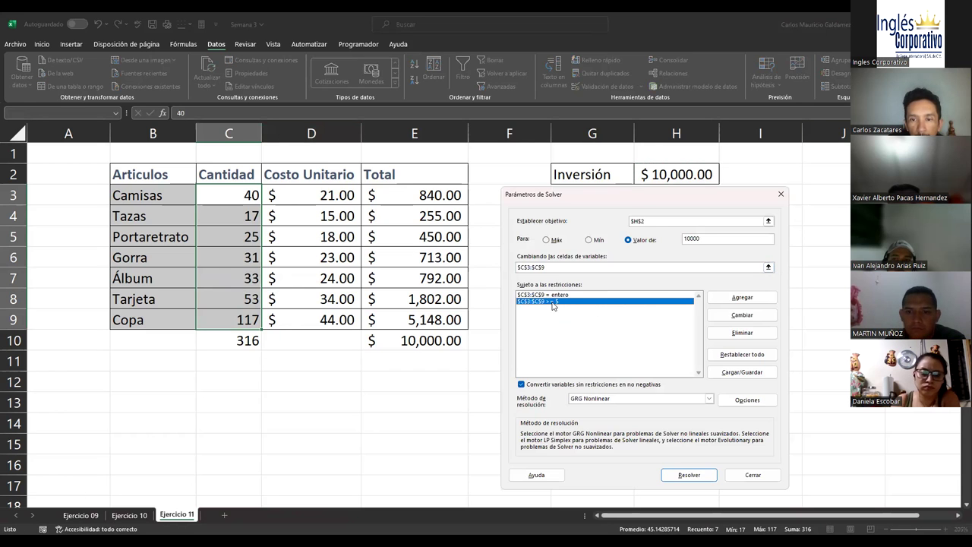
{"action": "left_click", "coordinate": [733, 316]}
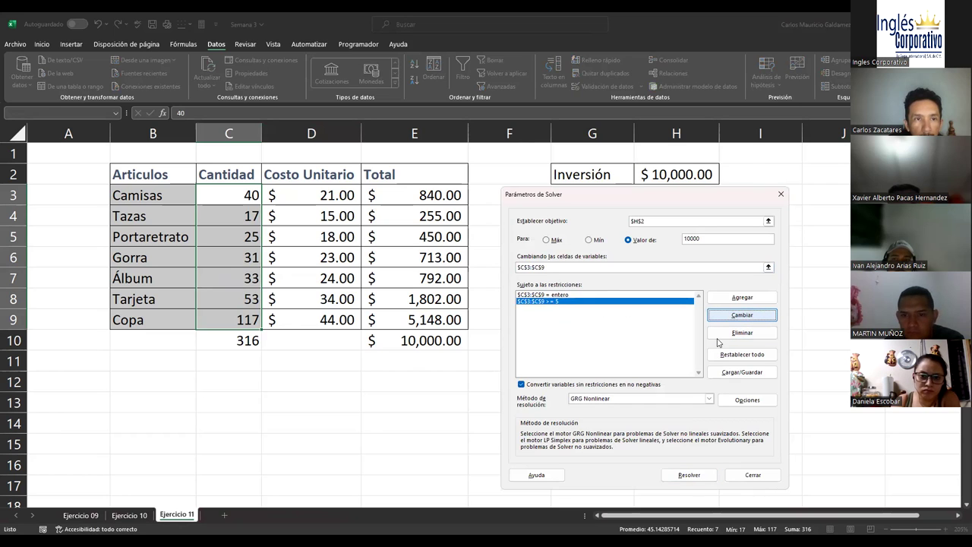
{"action": "left_click", "coordinate": [509, 356]}
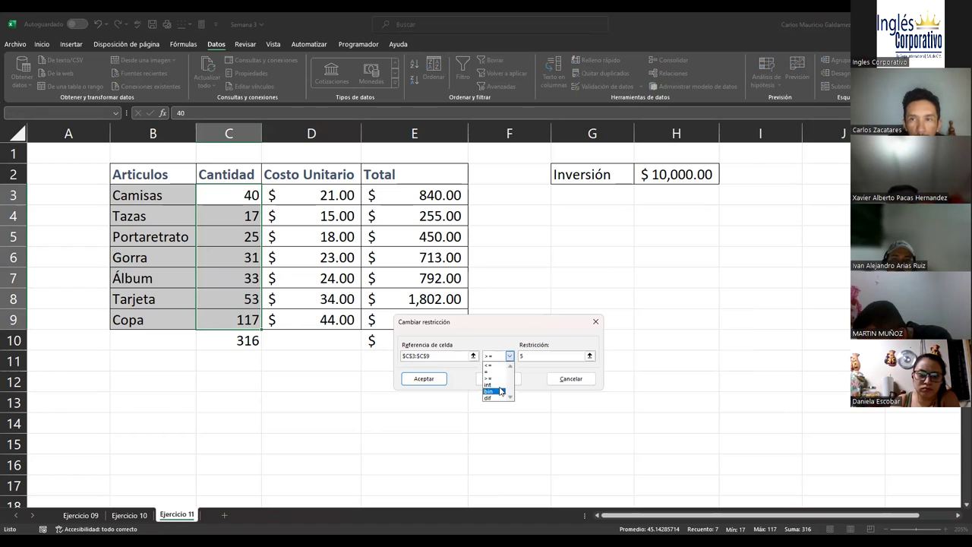
{"action": "key", "text": "Return"}
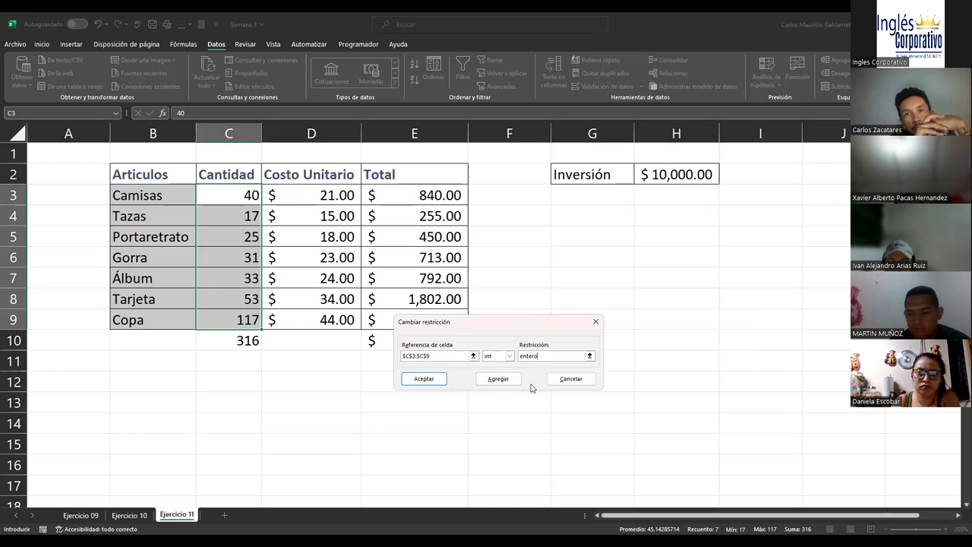
{"action": "left_click", "coordinate": [566, 379]}
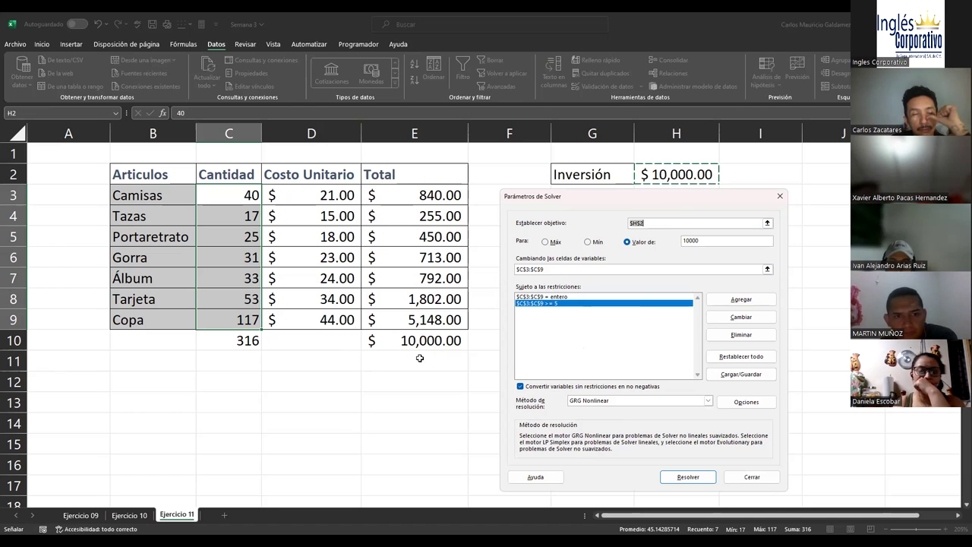
Step: Try solving with the H2 objective set to Máx under the integer and >= 5 constraints, and restore the original values
{"action": "left_click", "coordinate": [545, 242]}
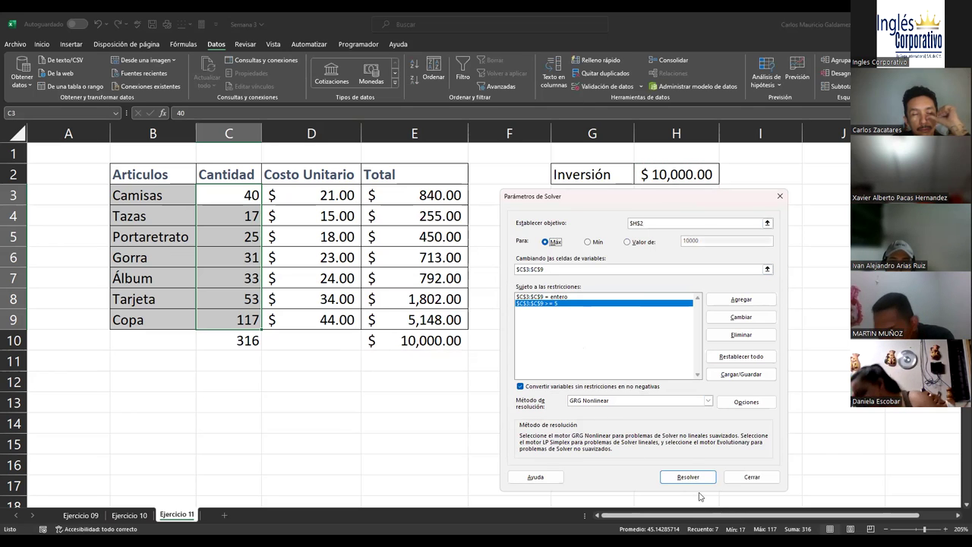
{"action": "left_click", "coordinate": [696, 478]}
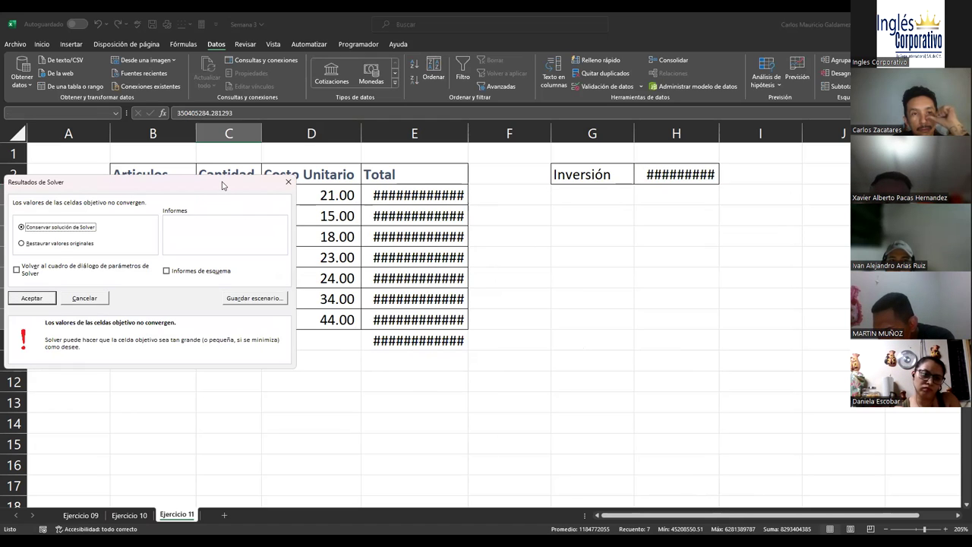
{"action": "left_click_drag", "start_coordinate": [223, 184], "coordinate": [643, 219]}
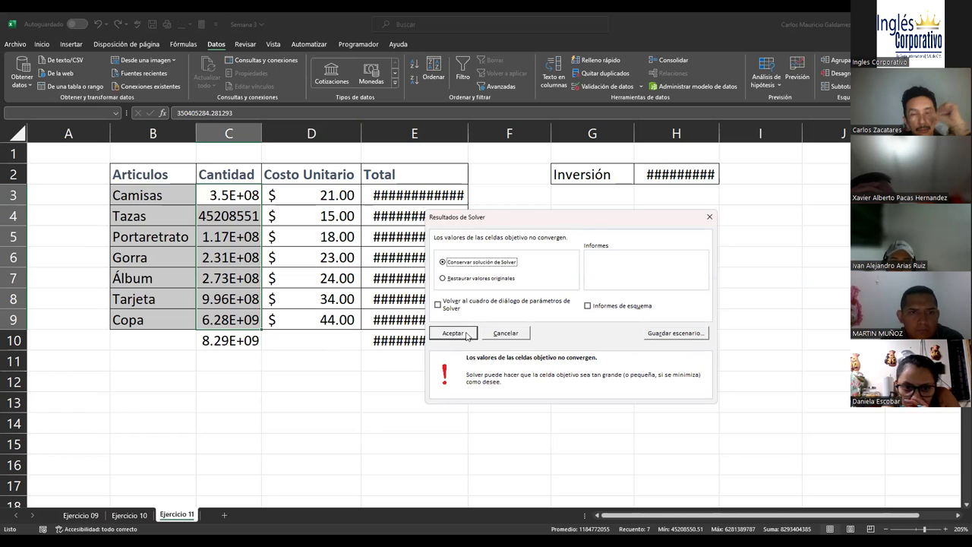
{"action": "key", "text": "Down"}
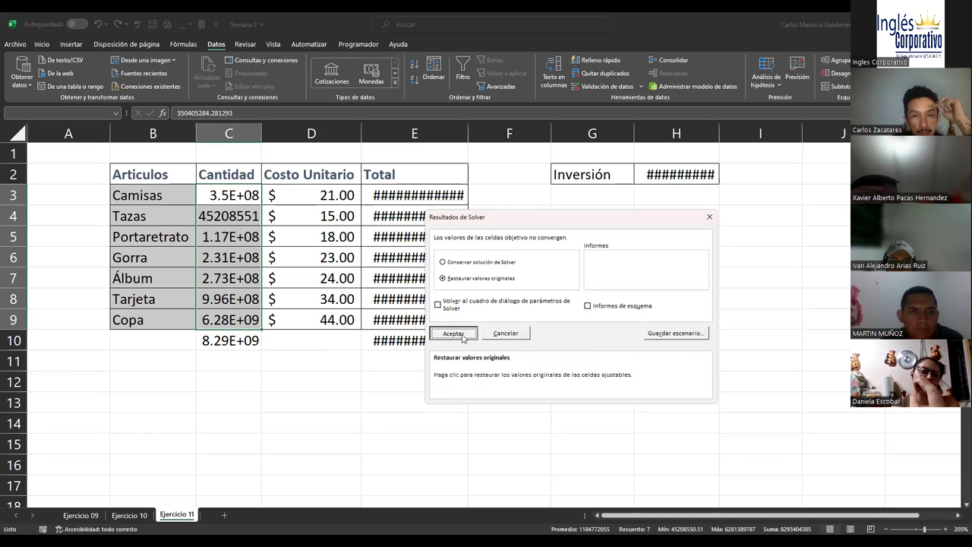
{"action": "left_click", "coordinate": [462, 336]}
Step: Add a Solver constraint that limits the Cantidad cells C3:C9 to <= 50
{"action": "left_click", "coordinate": [899, 64]}
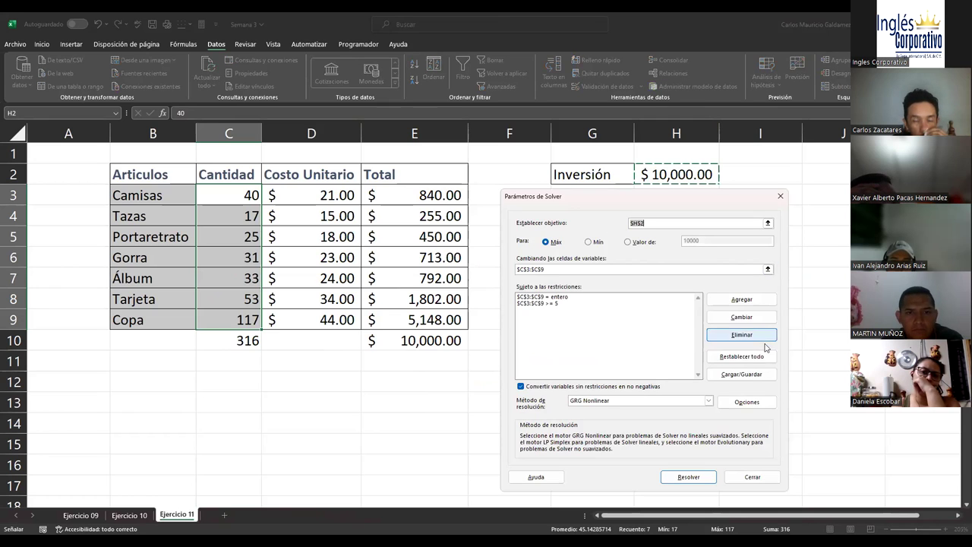
{"action": "left_click", "coordinate": [742, 299]}
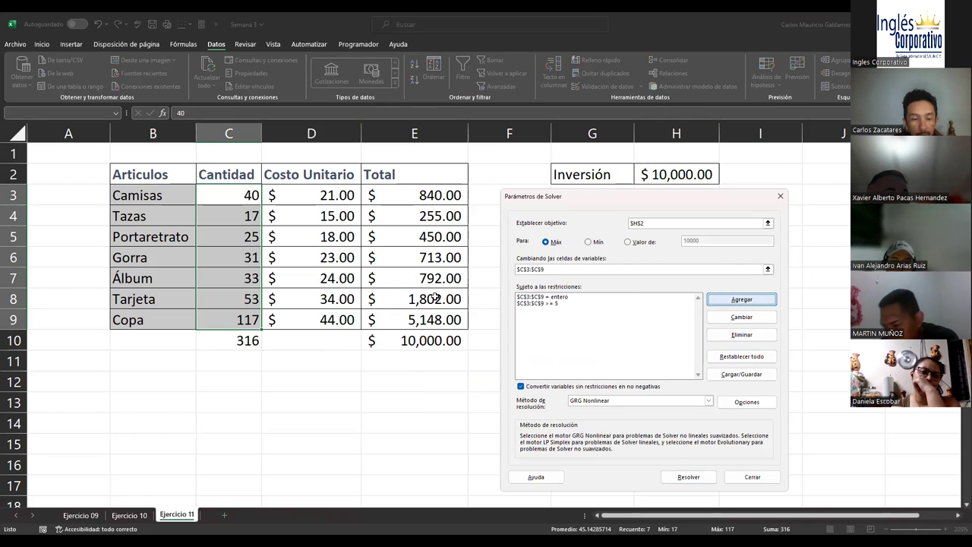
{"action": "left_click", "coordinate": [230, 194]}
{"action": "left_click_drag", "start_coordinate": [247, 320], "coordinate": [246, 320]}
{"action": "left_click", "coordinate": [655, 343]}
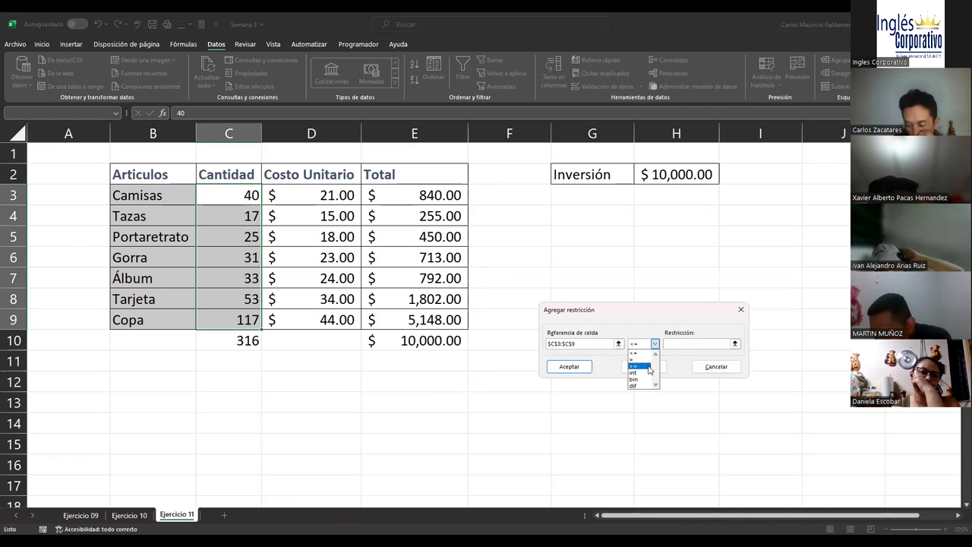
{"action": "left_click", "coordinate": [687, 343]}
{"action": "left_click", "coordinate": [687, 344]}
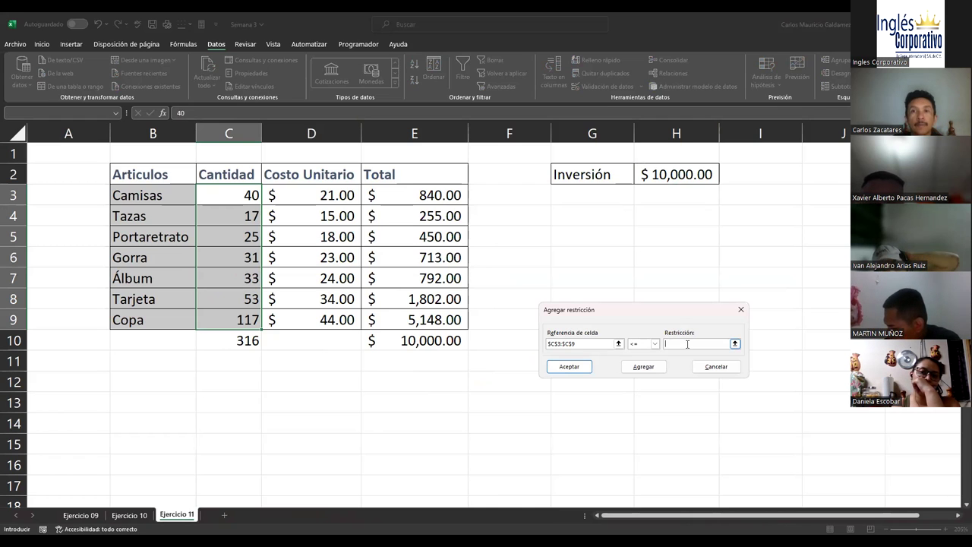
{"action": "type", "text": "50"}
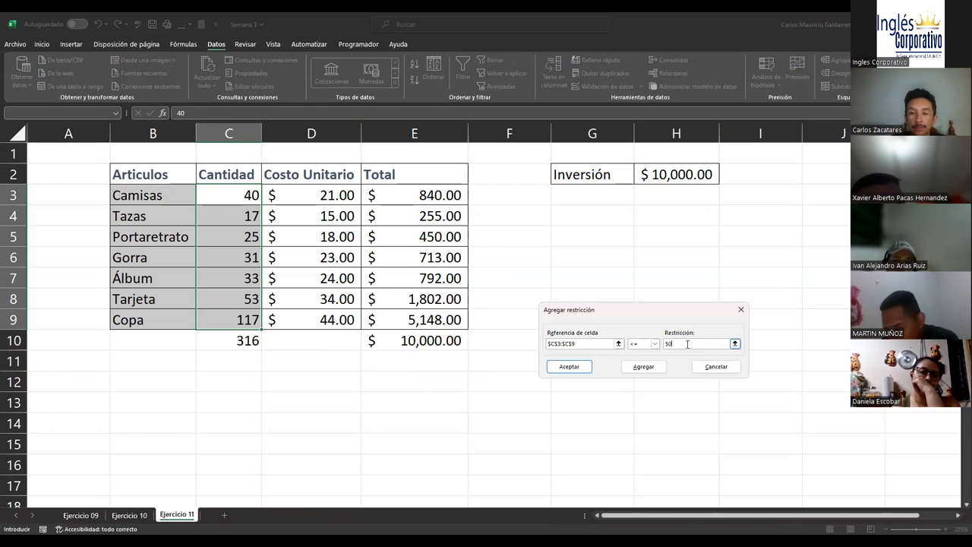
{"action": "left_click", "coordinate": [577, 367]}
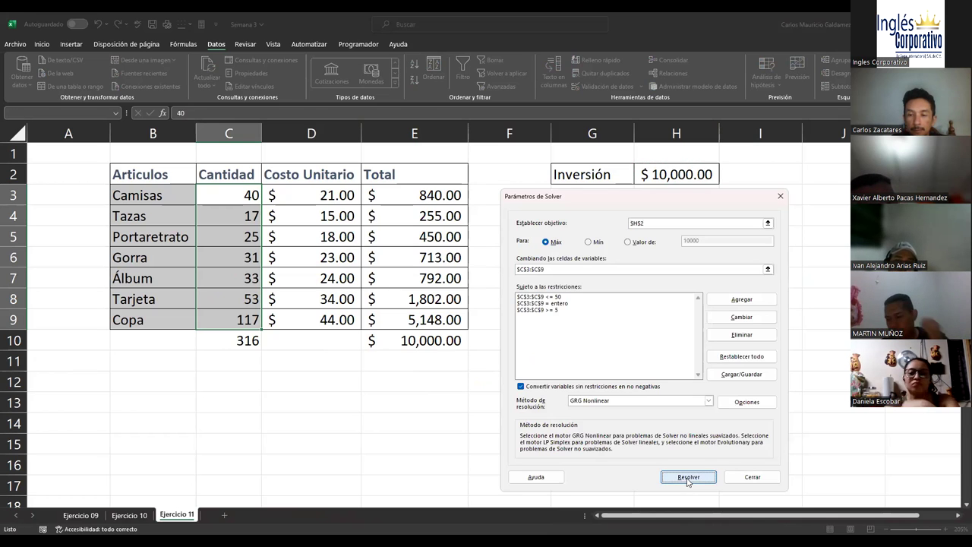
Step: Solve for the maximum of H2 with the <= 50 limit in place and keep the Solver solution
{"action": "left_click", "coordinate": [688, 476]}
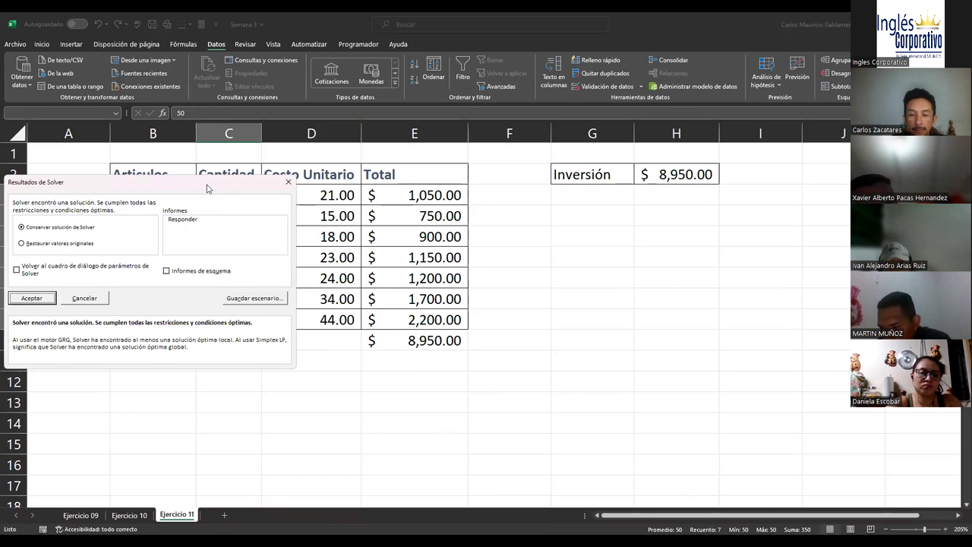
{"action": "left_click_drag", "start_coordinate": [207, 188], "coordinate": [527, 277]}
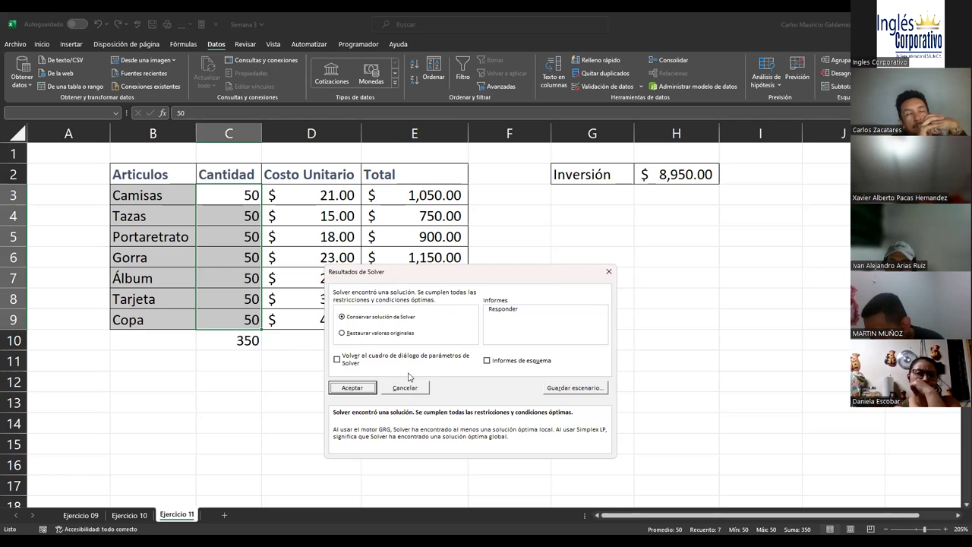
{"action": "left_click_drag", "start_coordinate": [399, 279], "coordinate": [436, 368]}
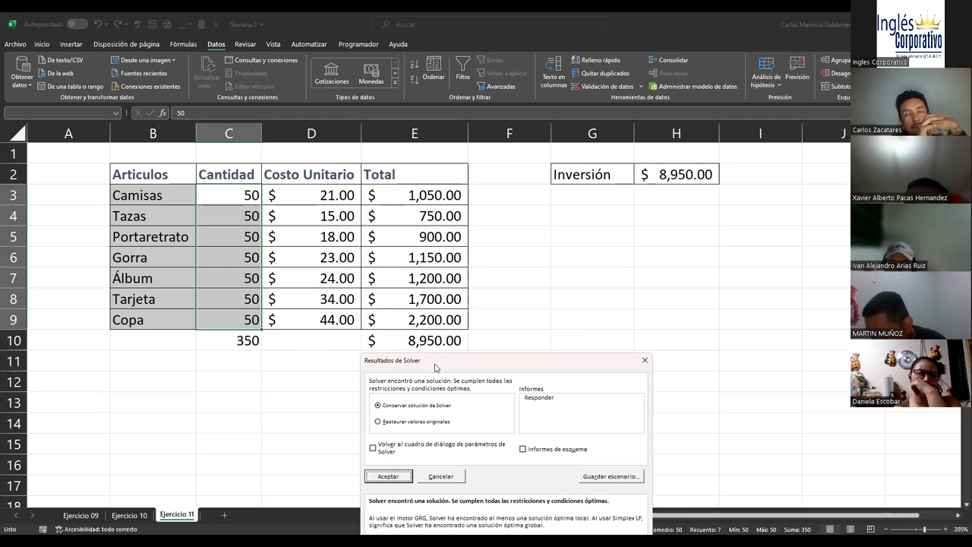
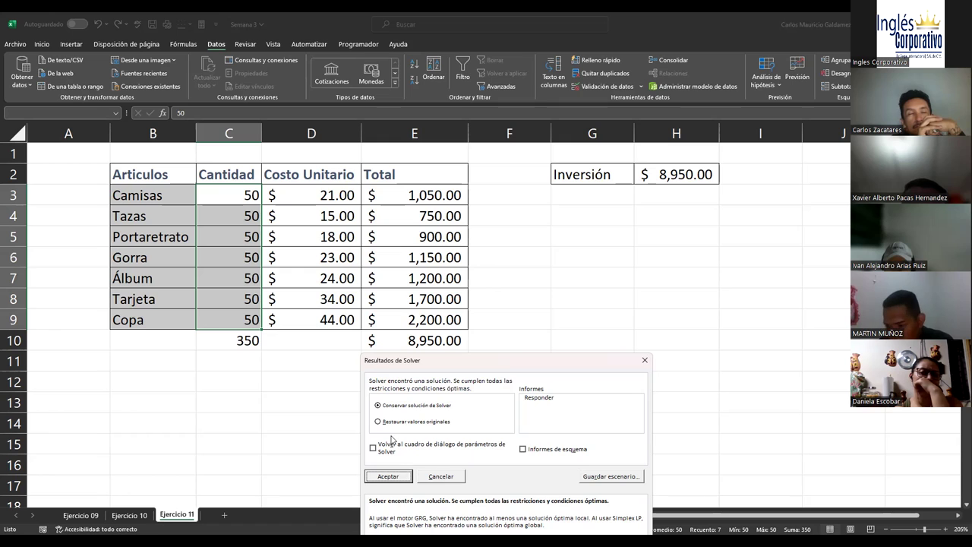
{"action": "left_click", "coordinate": [389, 476]}
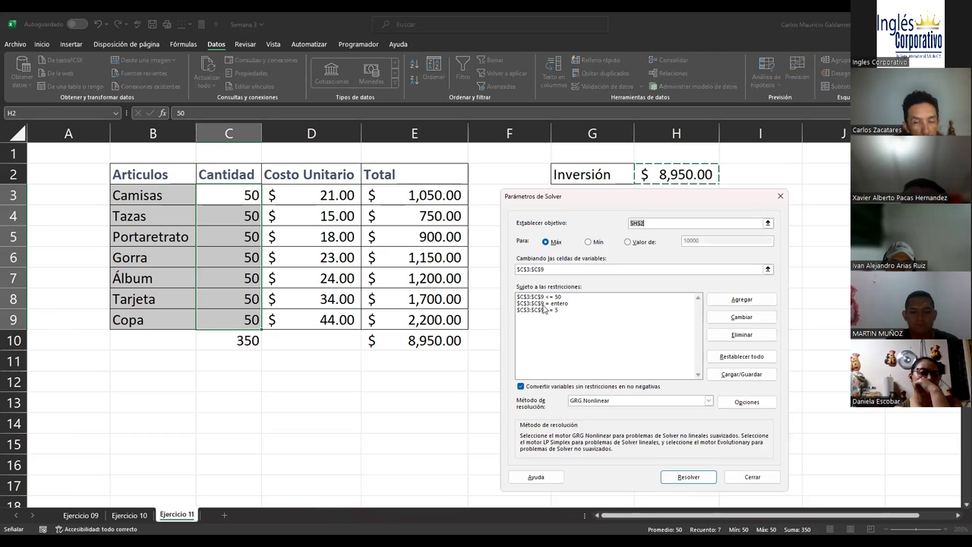
Step: Delete the C3:C9 <= 50 constraint, solve for the maximum again and keep the Solver solution
{"action": "left_click", "coordinate": [540, 296]}
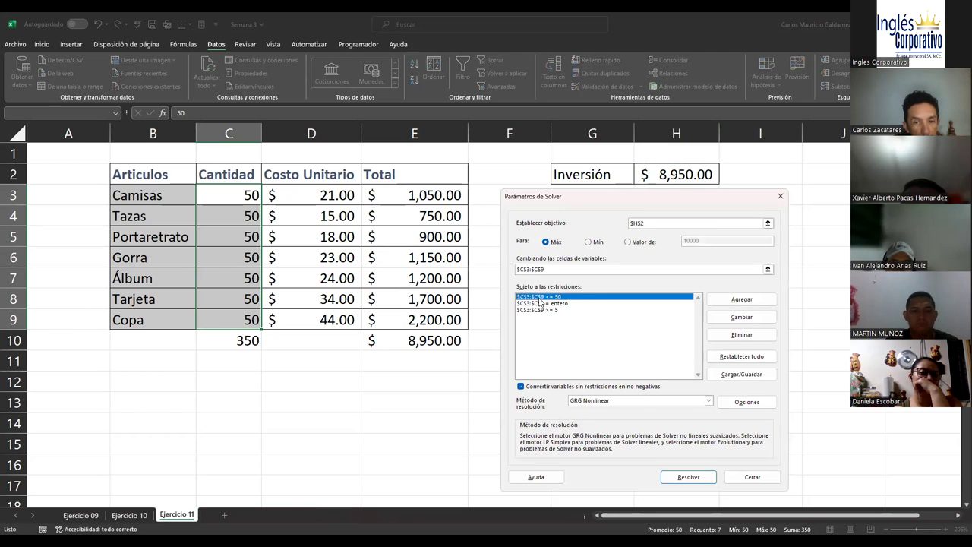
{"action": "left_click", "coordinate": [734, 338]}
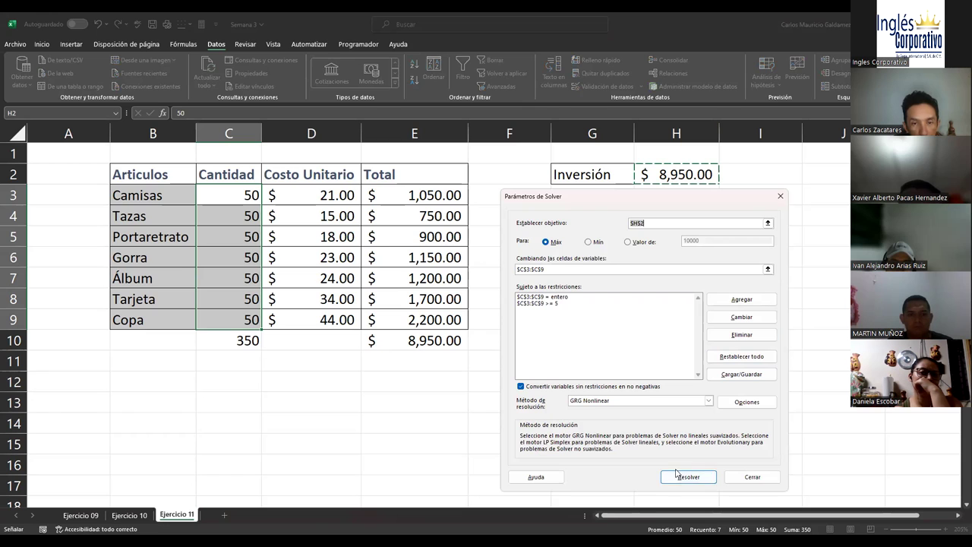
{"action": "left_click", "coordinate": [685, 478]}
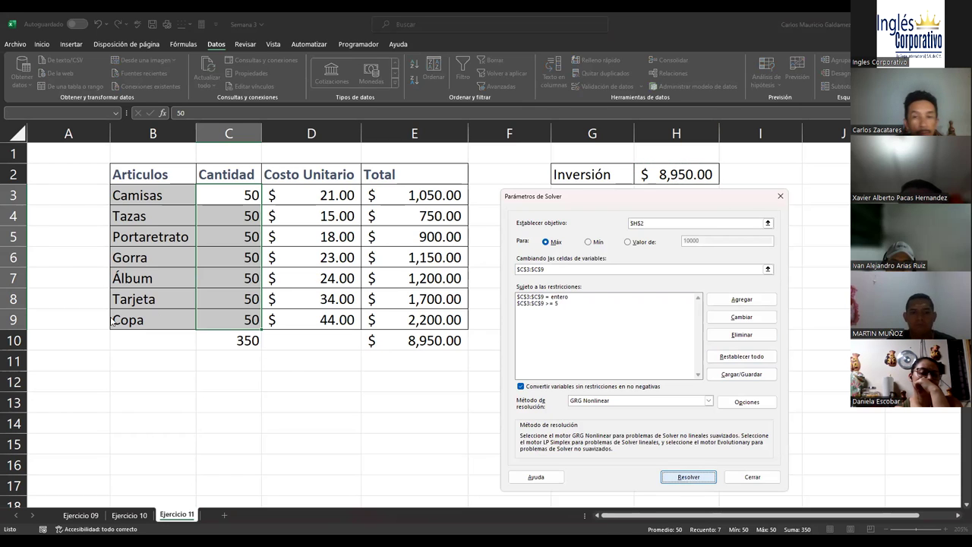
{"action": "left_click", "coordinate": [31, 297]}
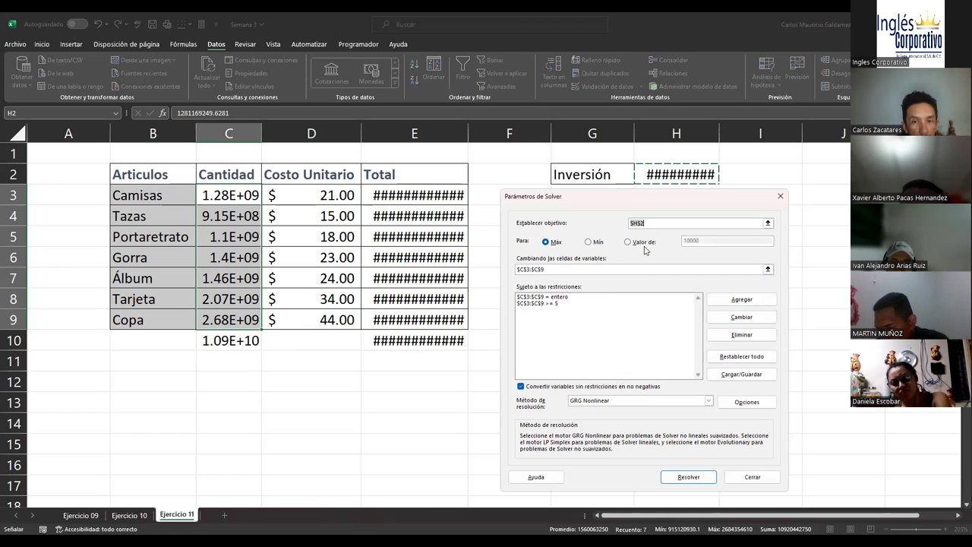
Step: Set the H2 objective back to a value of 10000, solve and keep the Solver solution
{"action": "left_click", "coordinate": [627, 243]}
{"action": "left_click", "coordinate": [685, 477]}
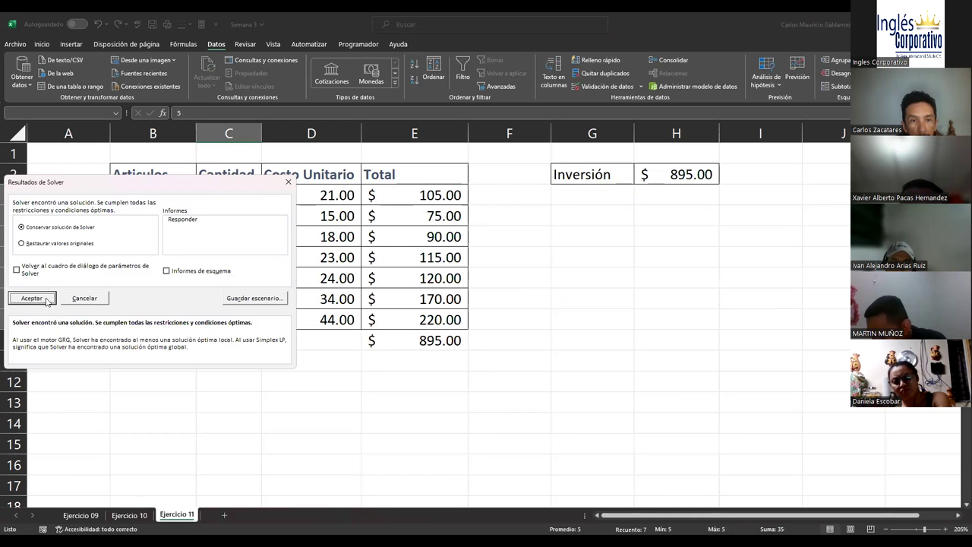
{"action": "left_click", "coordinate": [46, 298]}
{"action": "left_click", "coordinate": [386, 372]}
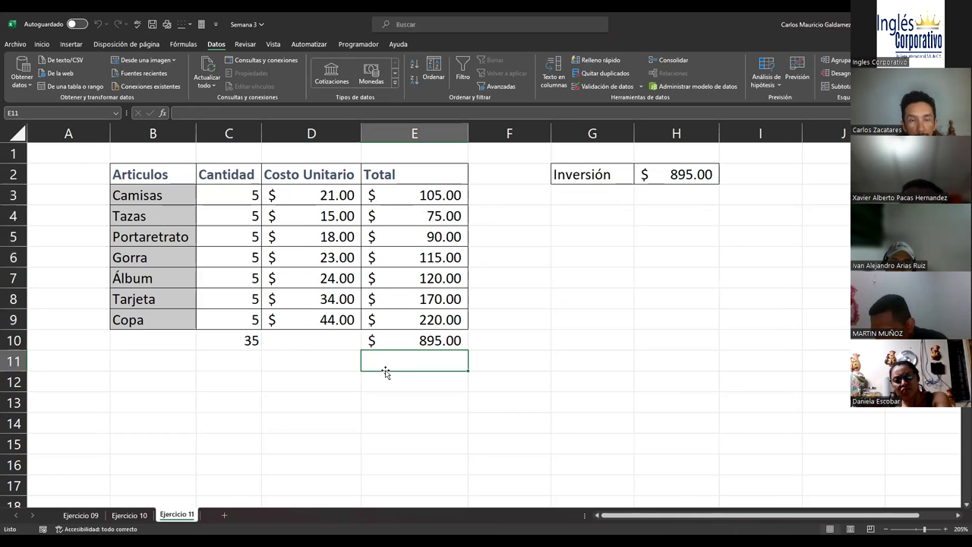
Step: Delete the integer constraint on C3:C9, solve for 10000 with only the >= 5 constraint and keep the Solver solution
{"action": "left_click_drag", "start_coordinate": [230, 195], "coordinate": [236, 317]}
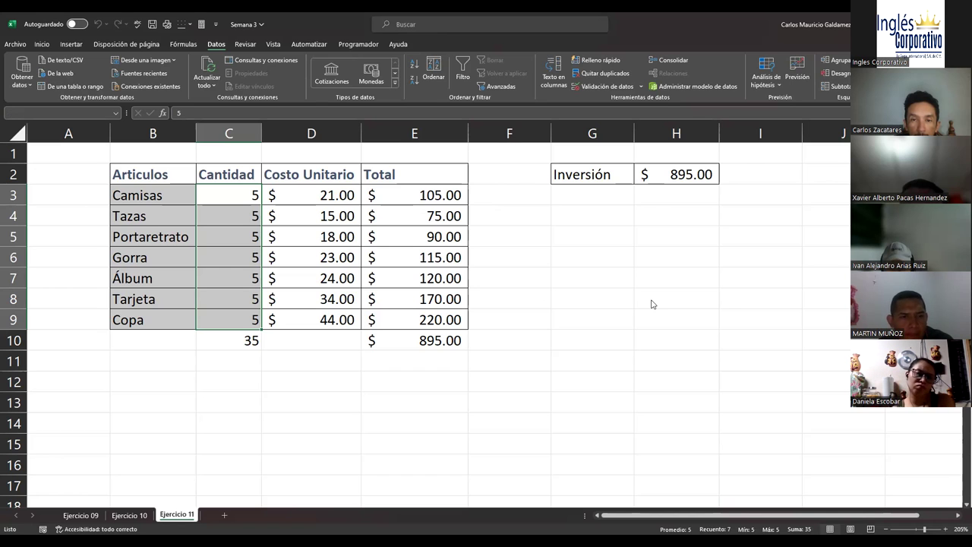
{"action": "key", "text": "alt+d"}
{"action": "key", "text": "y"}
{"action": "key", "text": "2"}
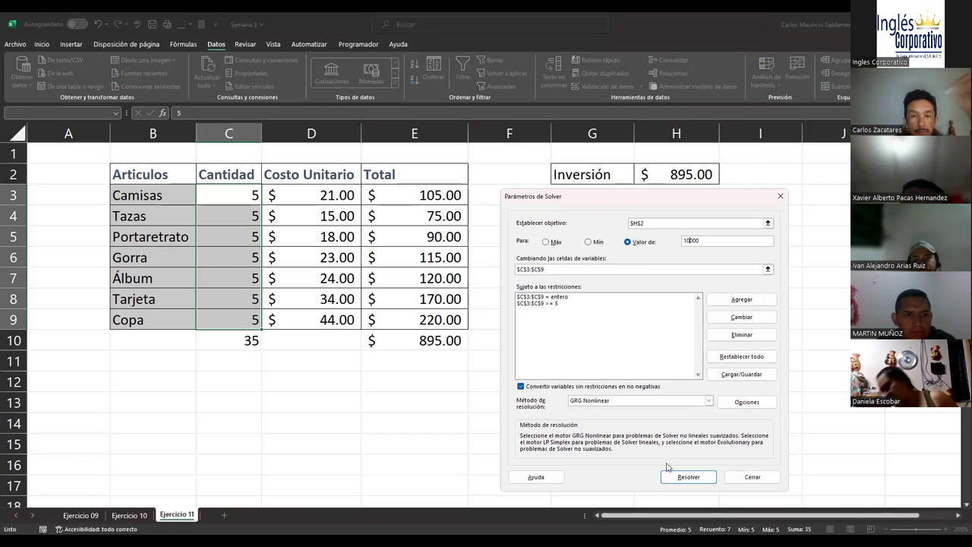
{"action": "left_click", "coordinate": [554, 297]}
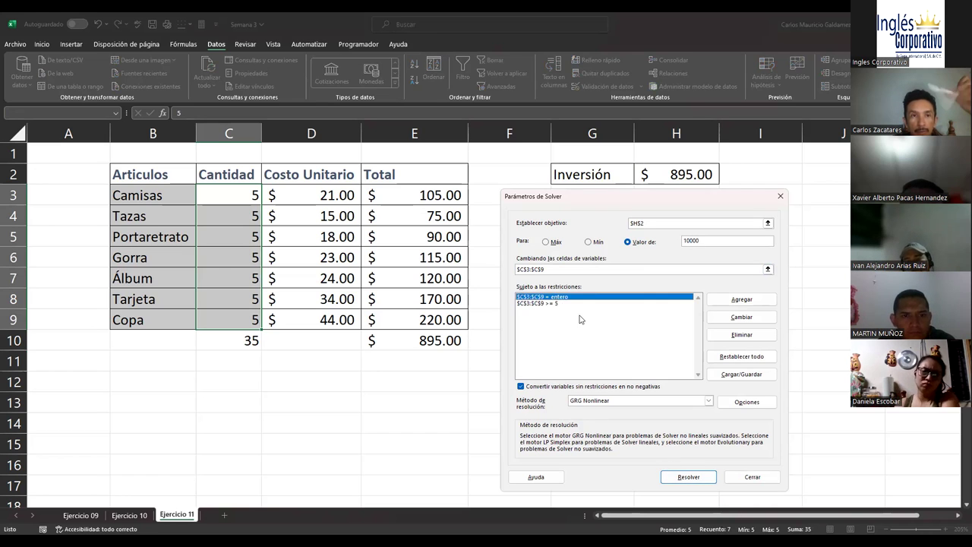
{"action": "left_click", "coordinate": [750, 334]}
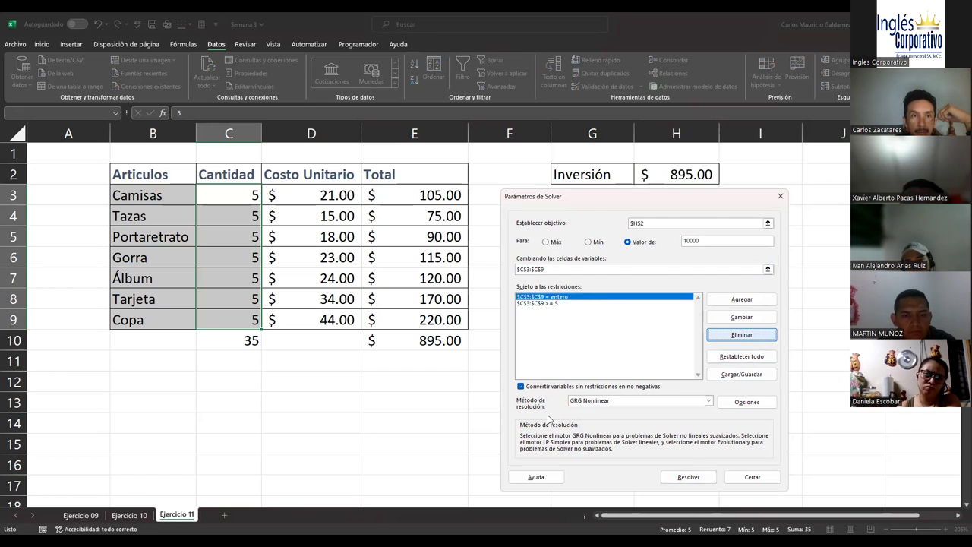
{"action": "left_click", "coordinate": [686, 476]}
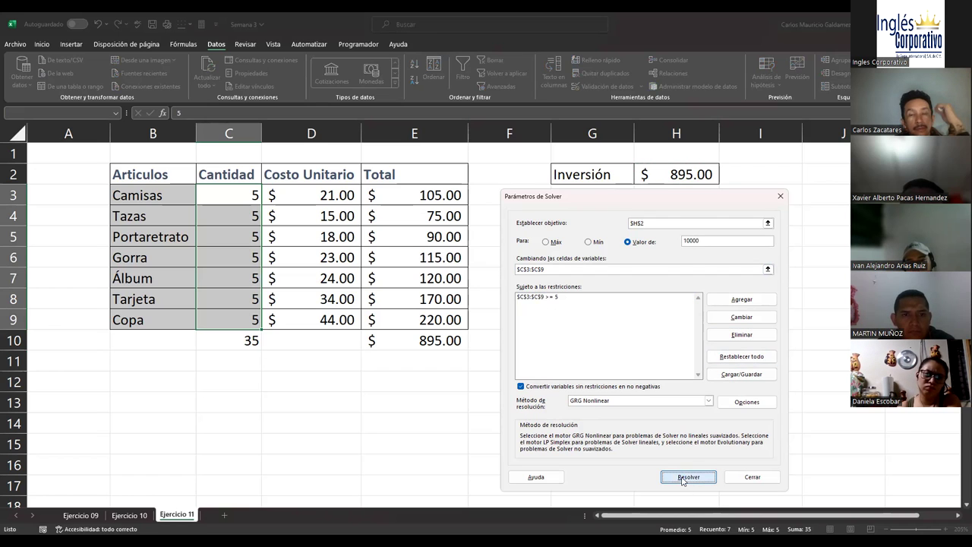
{"action": "left_click", "coordinate": [31, 298]}
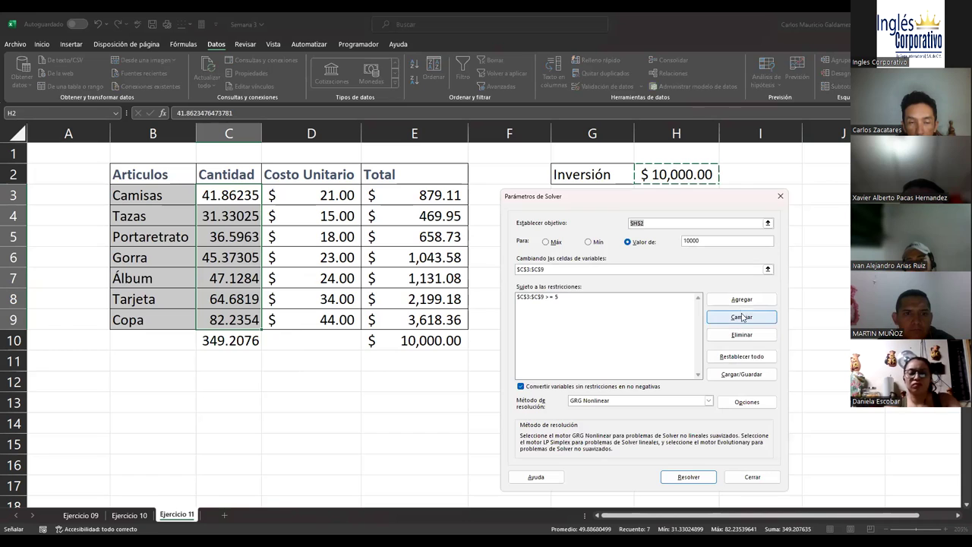
Step: Add the integer (int) constraint on the Cantidad cells C3:C9 back to the Solver parameters
{"action": "left_click", "coordinate": [742, 300]}
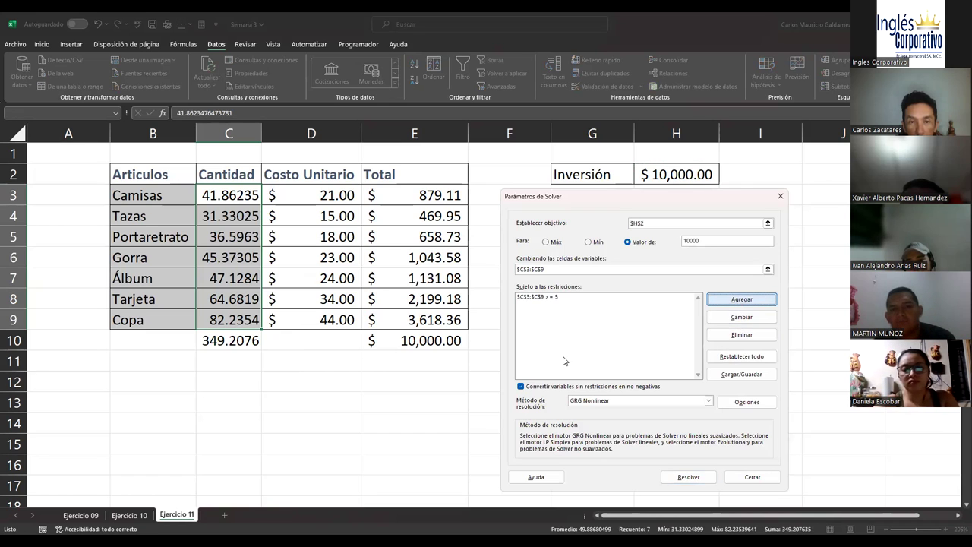
{"action": "left_click", "coordinate": [224, 194]}
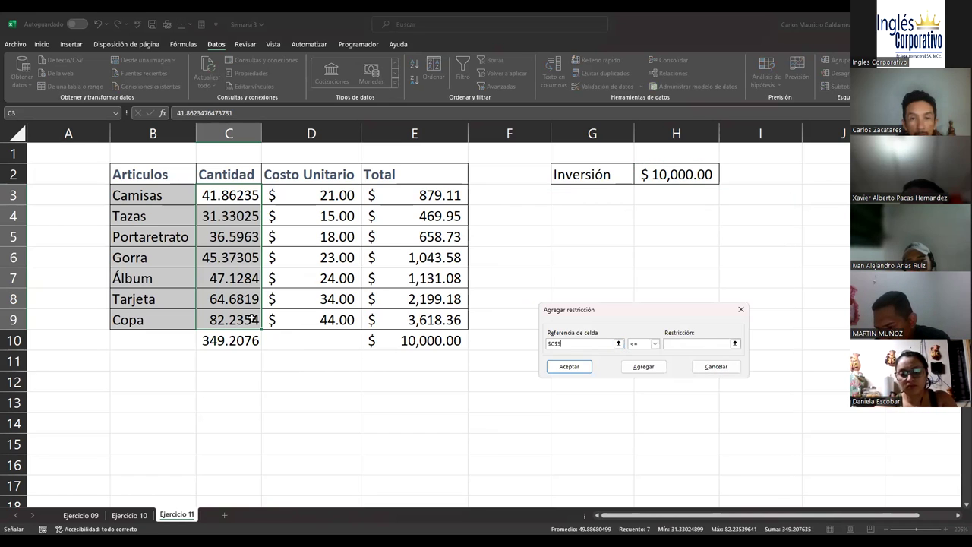
{"action": "key", "text": "shift+Down"}
{"action": "key", "text": "shift+Down"}
{"action": "key", "text": "shift+Down"}
{"action": "key", "text": "shift+Down"}
{"action": "key", "text": "shift+Down"}
{"action": "key", "text": "shift+Down"}
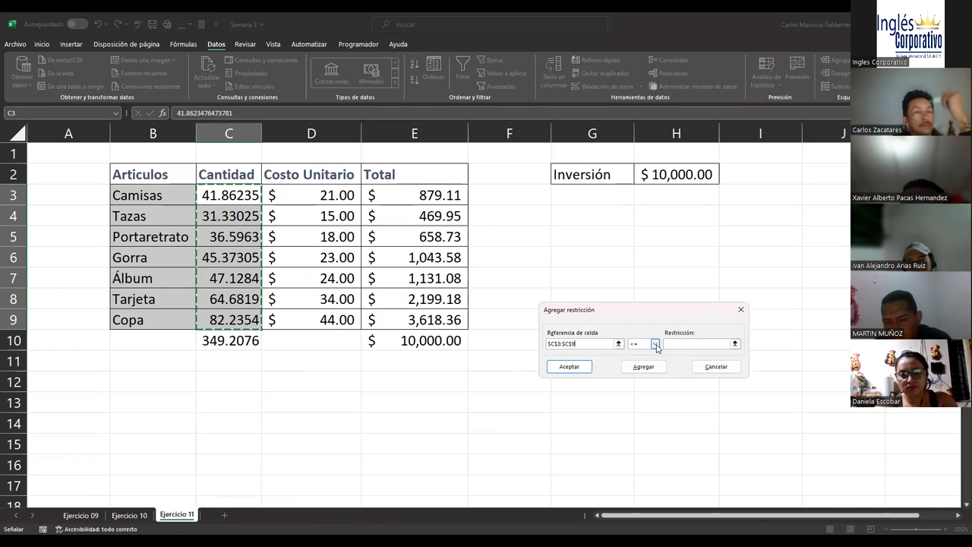
{"action": "left_click", "coordinate": [655, 343]}
{"action": "left_click", "coordinate": [648, 373]}
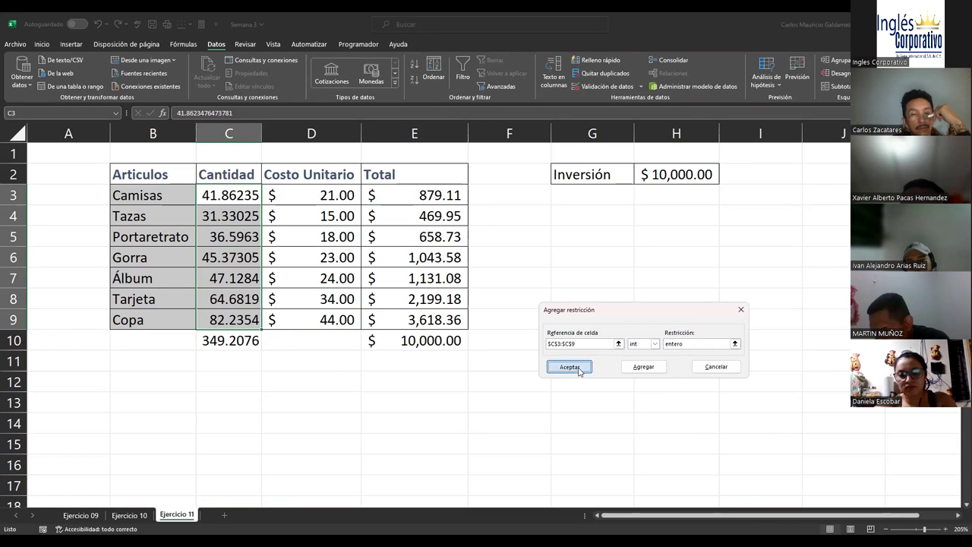
{"action": "left_click", "coordinate": [581, 367]}
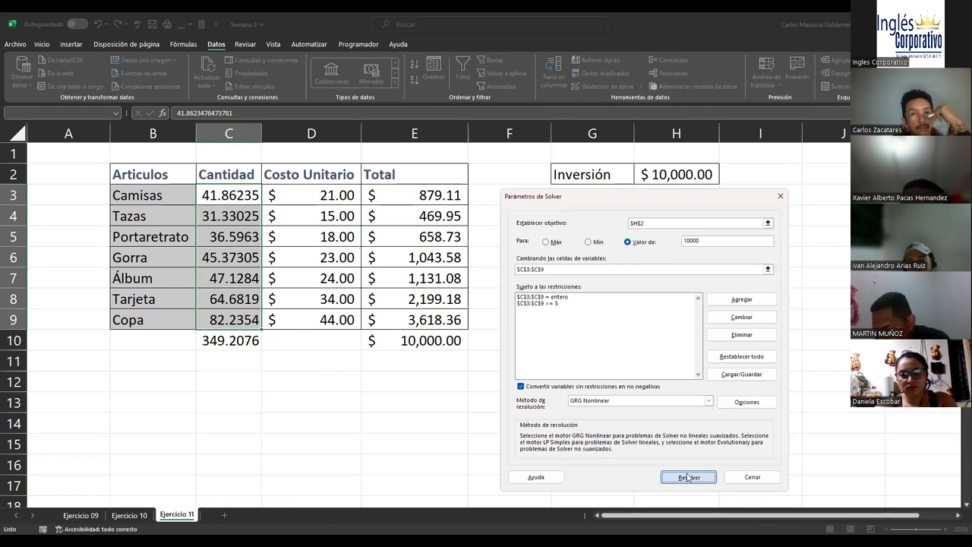
Step: Solve for the 10000 target with the integer and >= 5 constraints and keep the Solver solution
{"action": "left_click", "coordinate": [687, 476]}
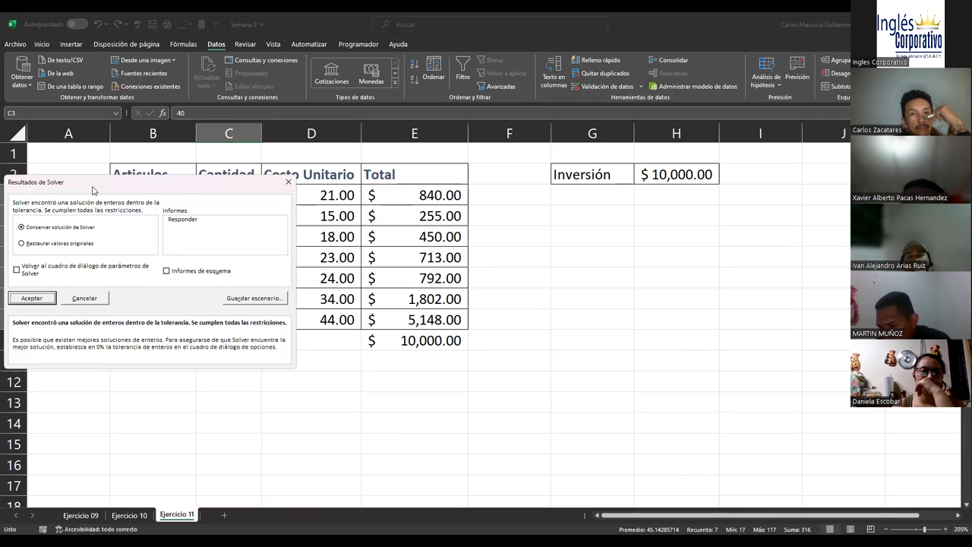
{"action": "left_click_drag", "start_coordinate": [92, 189], "coordinate": [607, 224]}
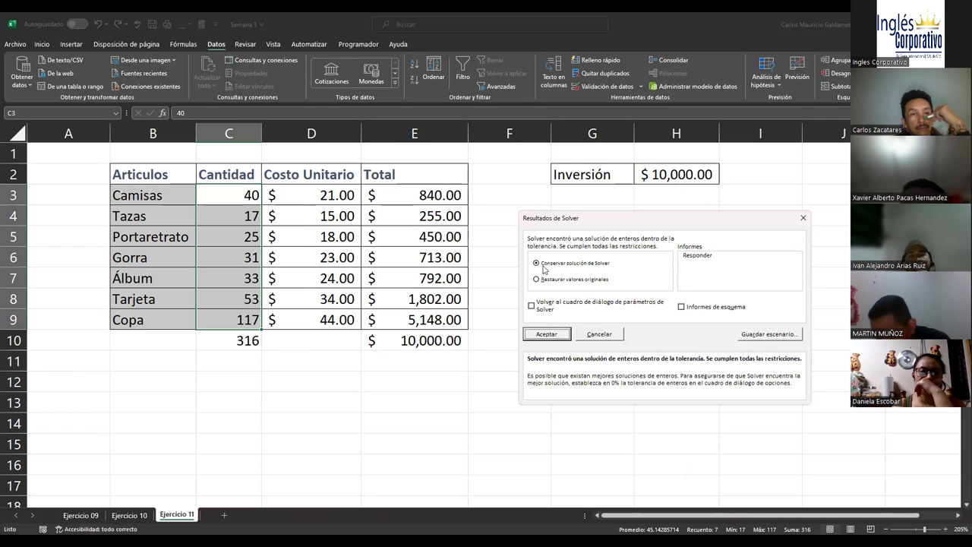
{"action": "left_click", "coordinate": [547, 335]}
{"action": "left_click", "coordinate": [228, 341]}
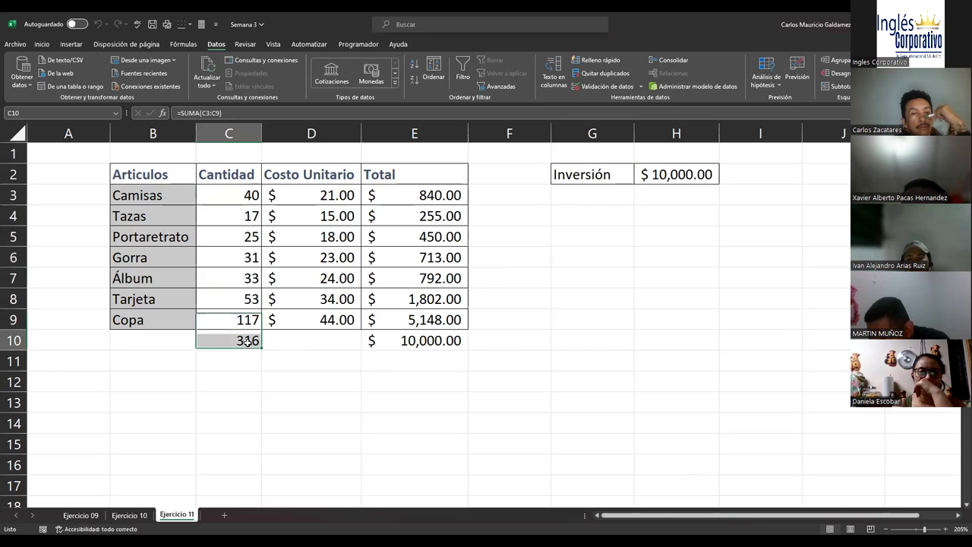
Step: Review the Cantidad values in C3:C9 and the Total column against the investment sum in E10
{"action": "left_click_drag", "start_coordinate": [217, 194], "coordinate": [243, 315]}
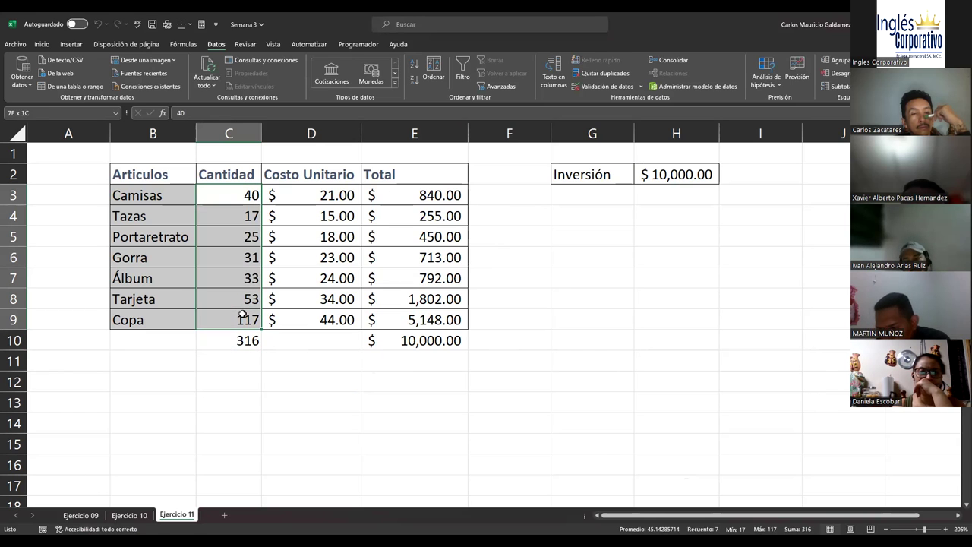
{"action": "left_click", "coordinate": [454, 343]}
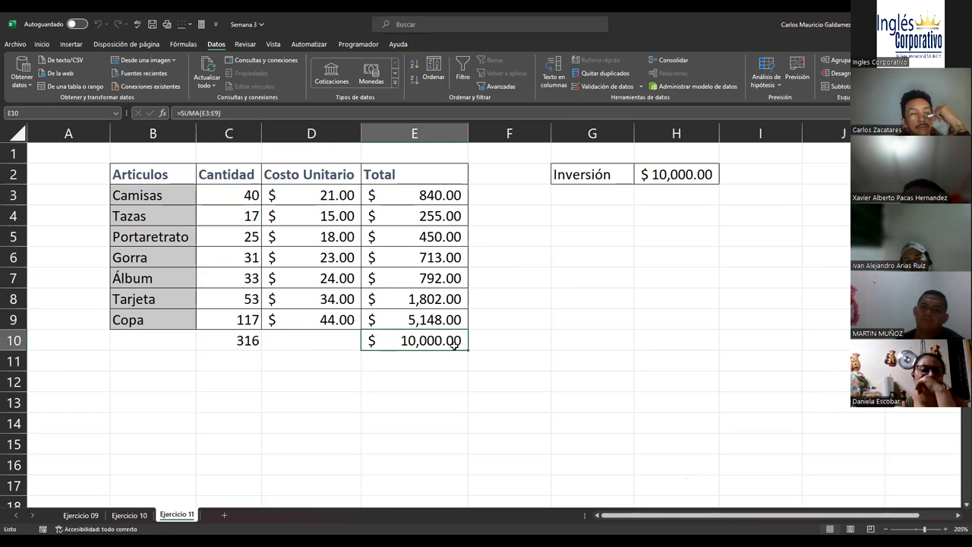
{"action": "left_click", "coordinate": [209, 198]}
{"action": "left_click", "coordinate": [209, 216]}
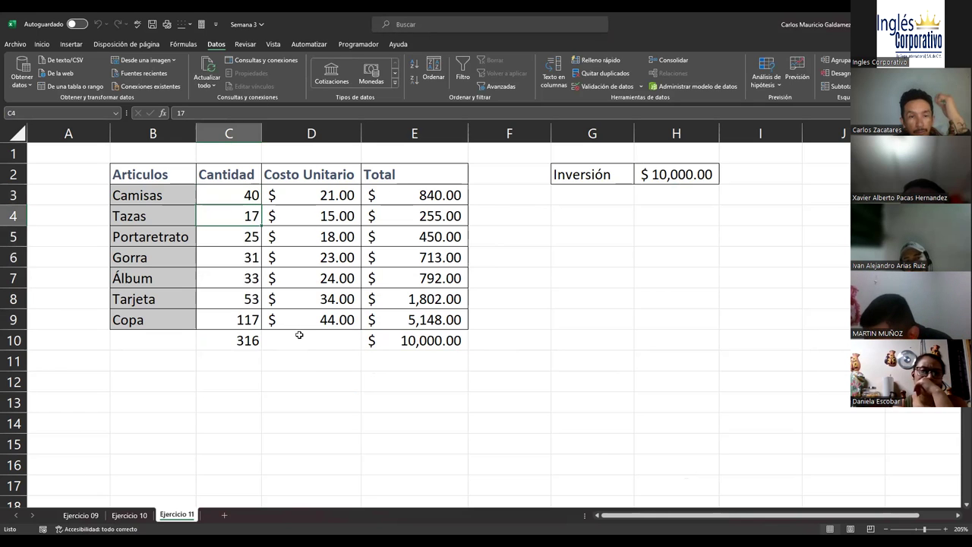
{"action": "left_click", "coordinate": [216, 239]}
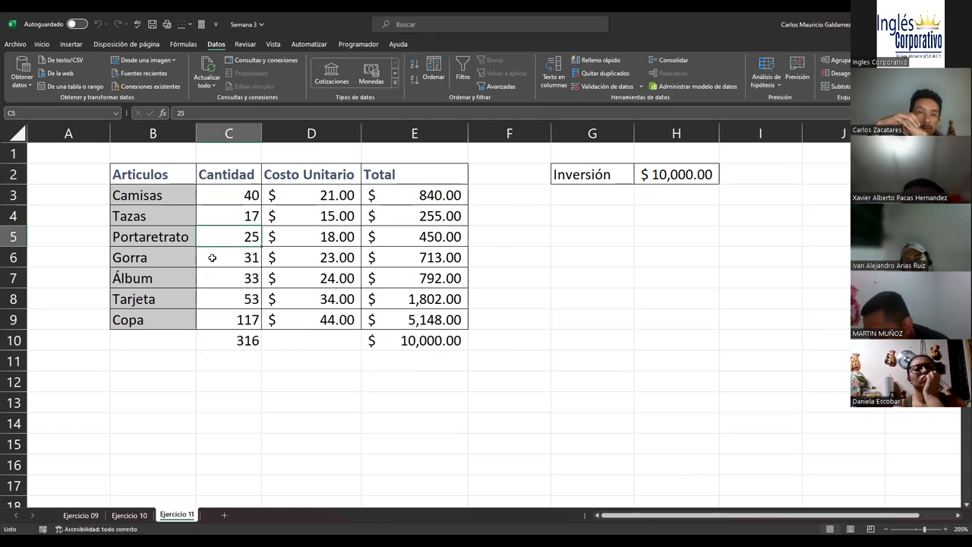
{"action": "left_click", "coordinate": [213, 257]}
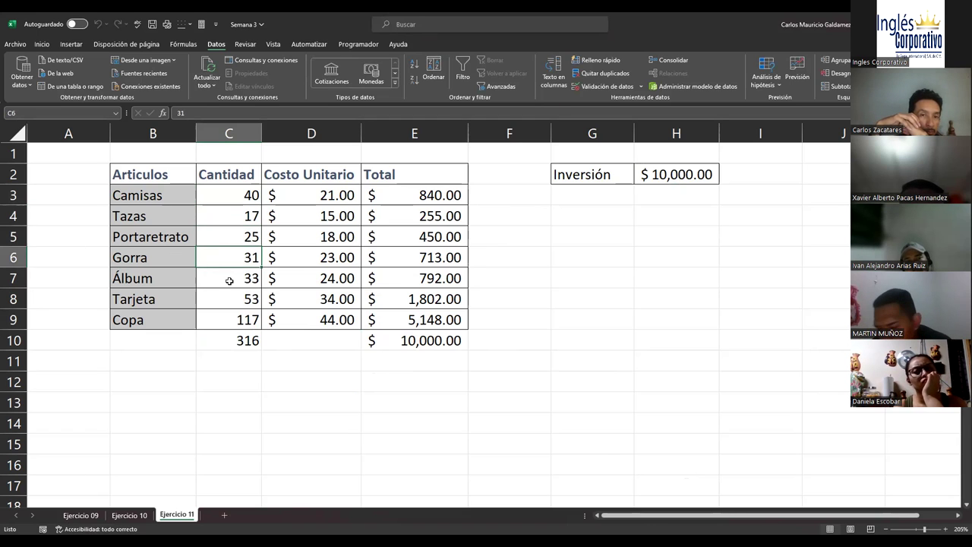
{"action": "left_click", "coordinate": [230, 280]}
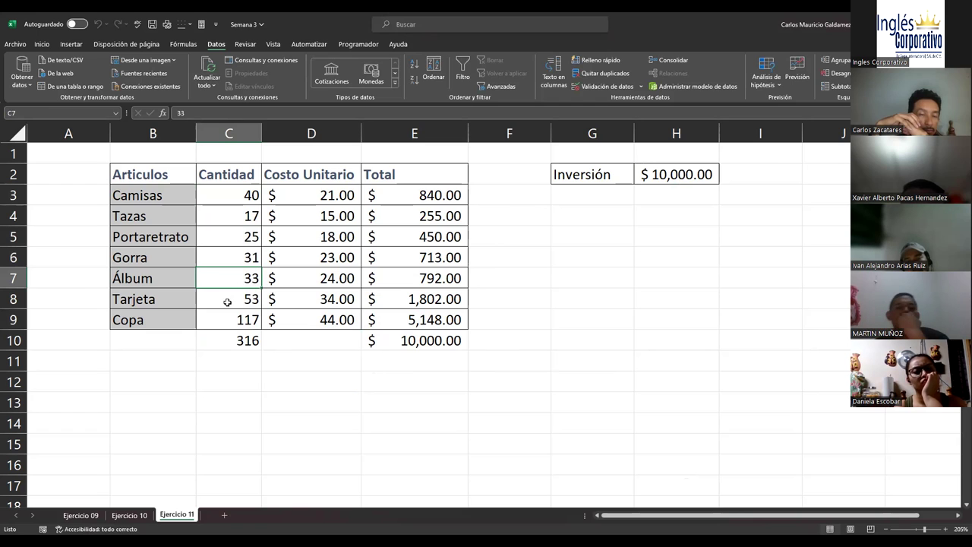
{"action": "left_click", "coordinate": [227, 304]}
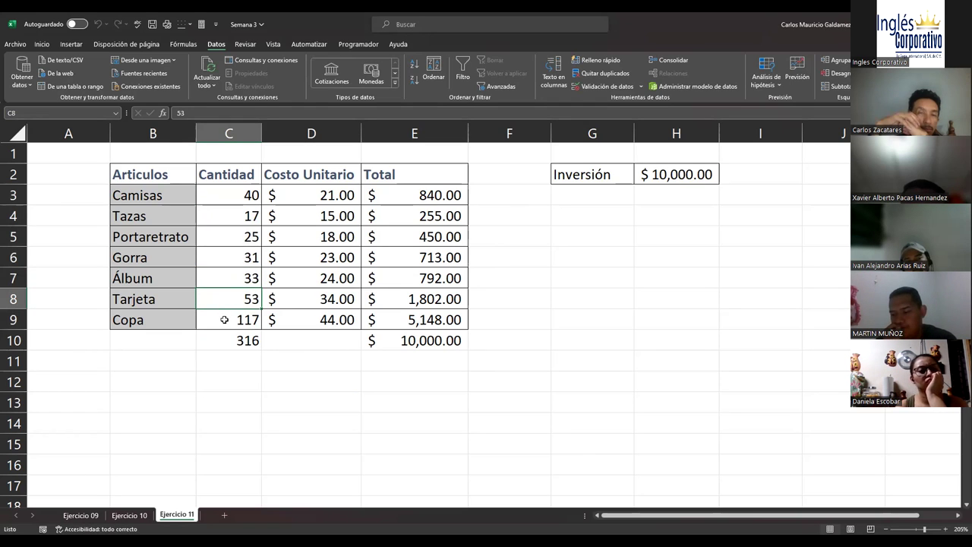
{"action": "left_click", "coordinate": [224, 319]}
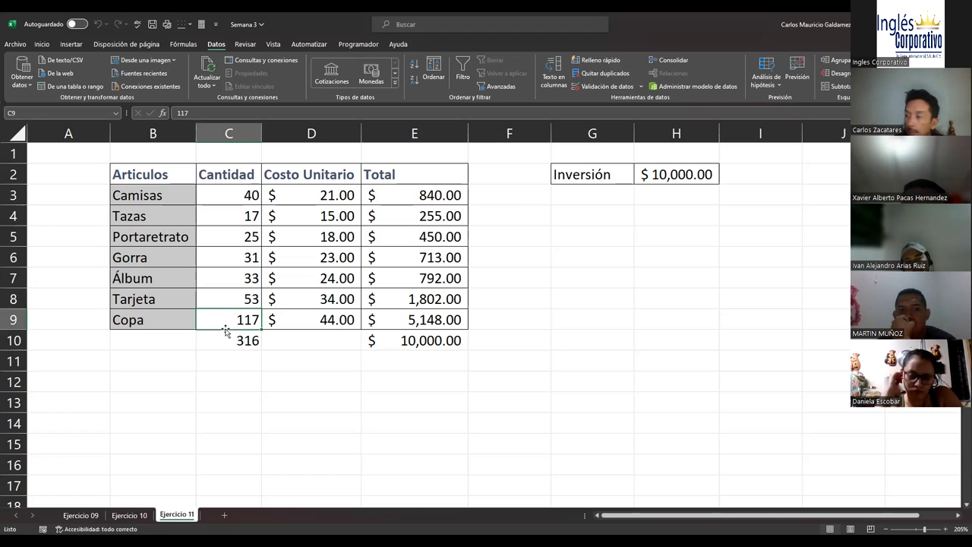
{"action": "left_click_drag", "start_coordinate": [413, 320], "coordinate": [410, 199]}
{"action": "left_click", "coordinate": [394, 341]}
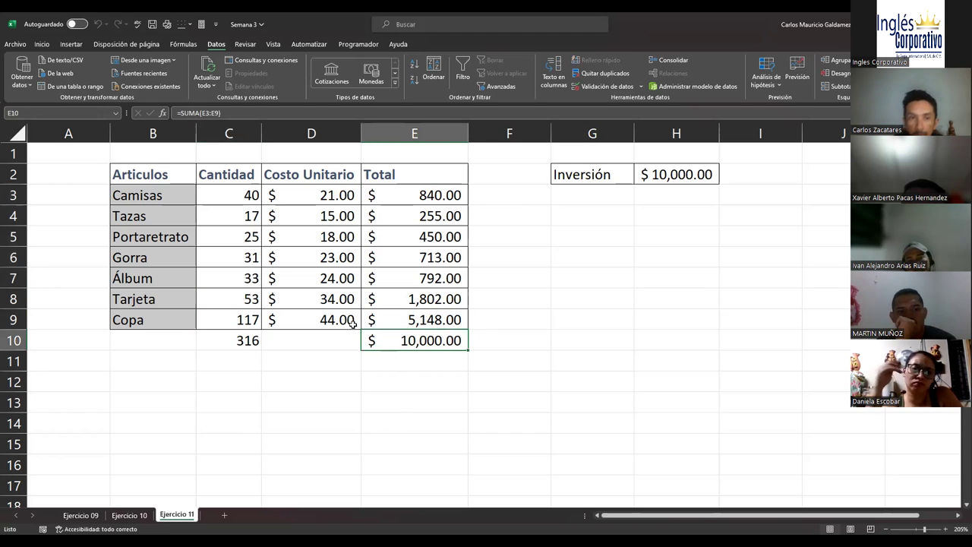
{"action": "left_click", "coordinate": [346, 368]}
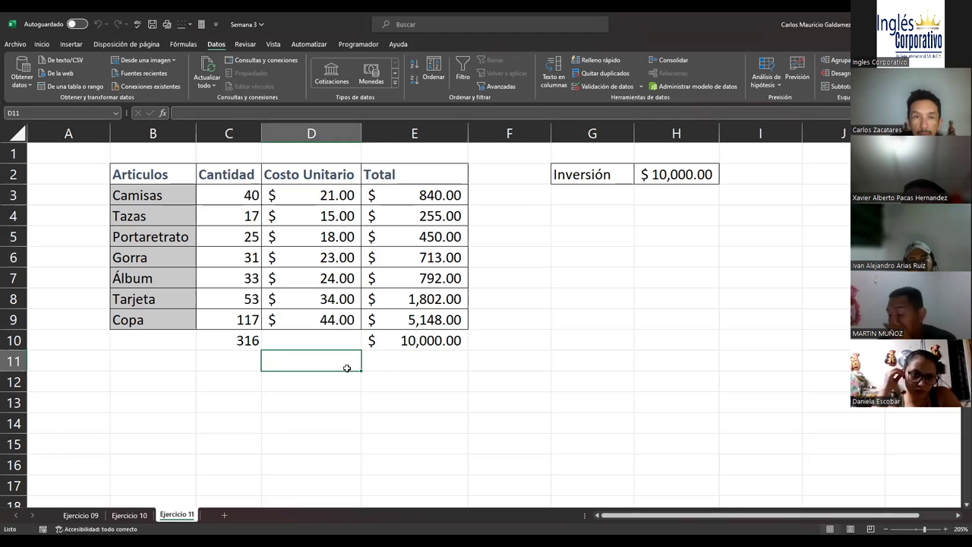
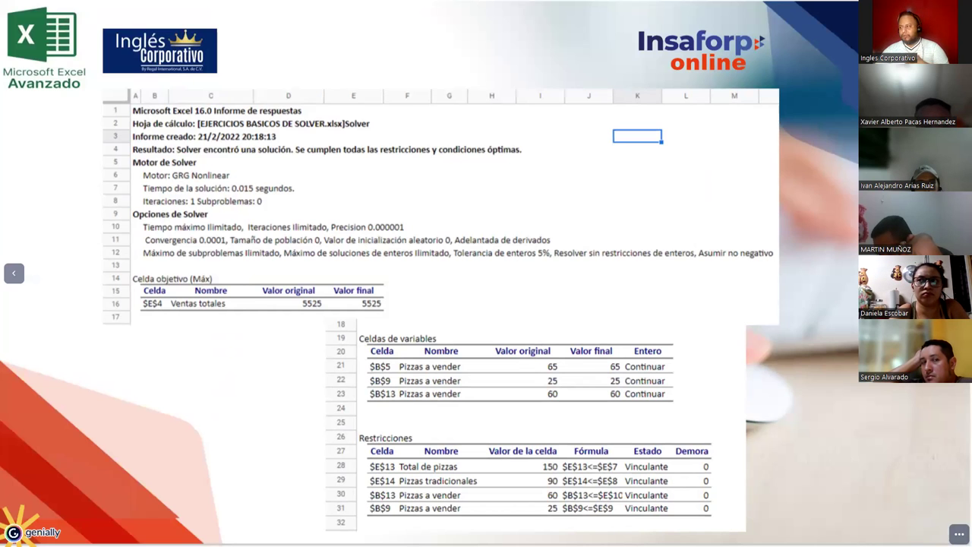
Step: Switch from the slides to Excel and solve the Ejercicio 10 pizza model for maximum Ventas Totales with its existing Solver parameters
{"action": "key", "text": "Right"}
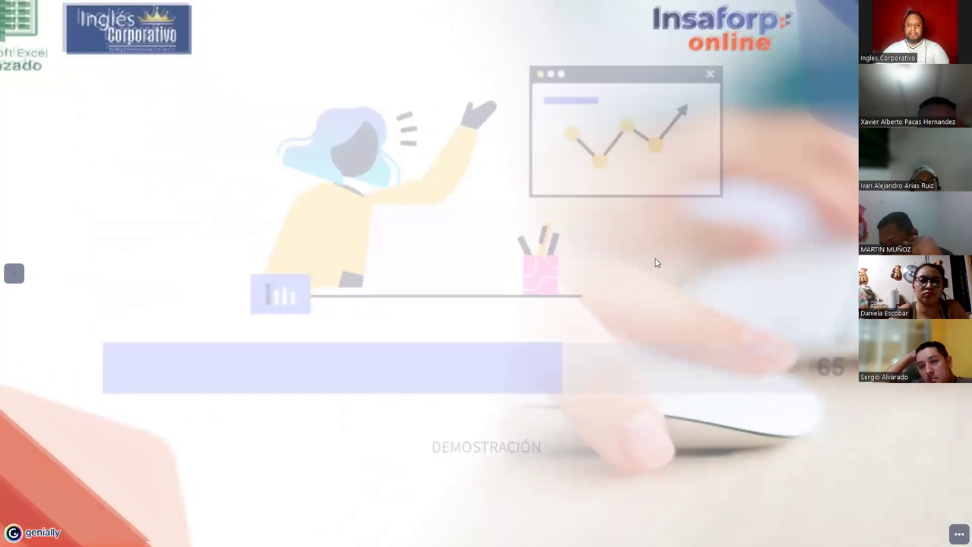
{"action": "key", "text": "alt+Tab"}
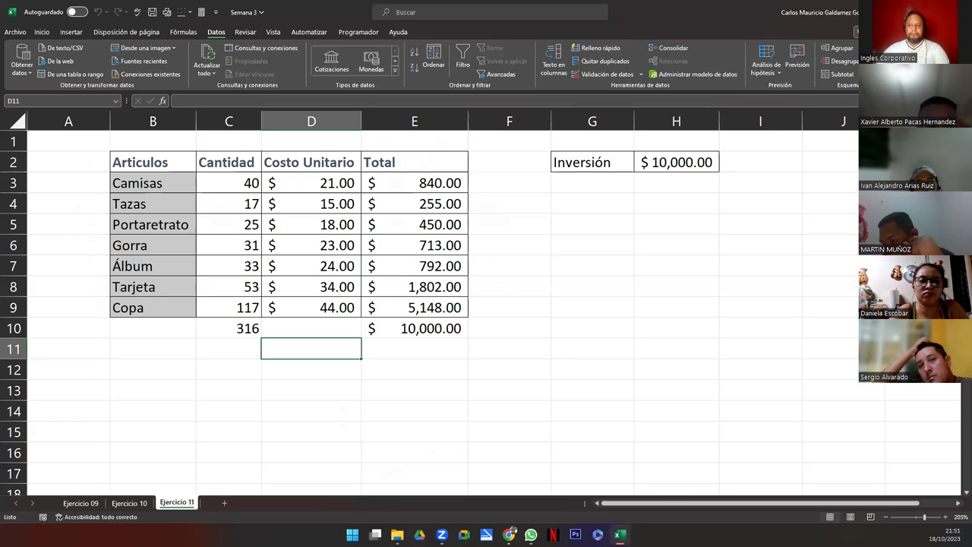
{"action": "left_click", "coordinate": [126, 503]}
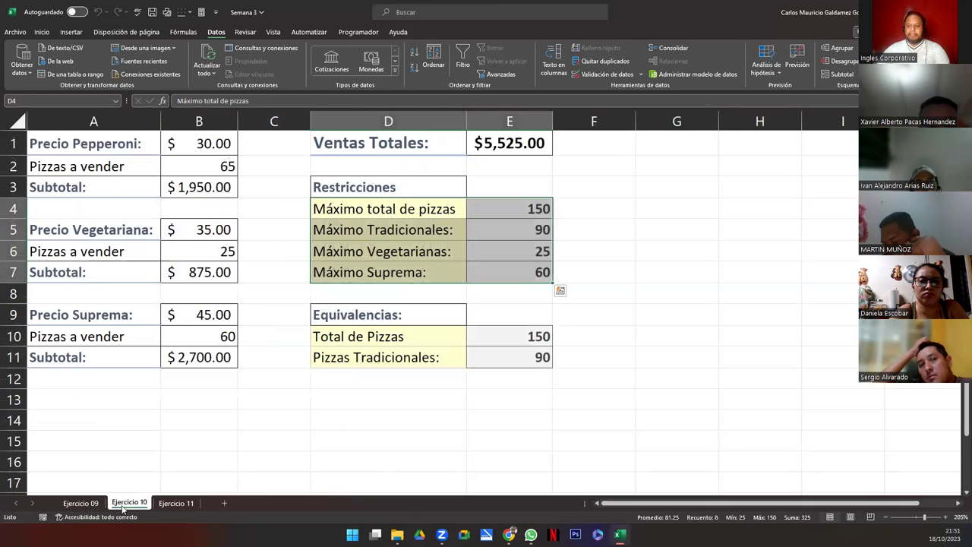
{"action": "left_click", "coordinate": [146, 291]}
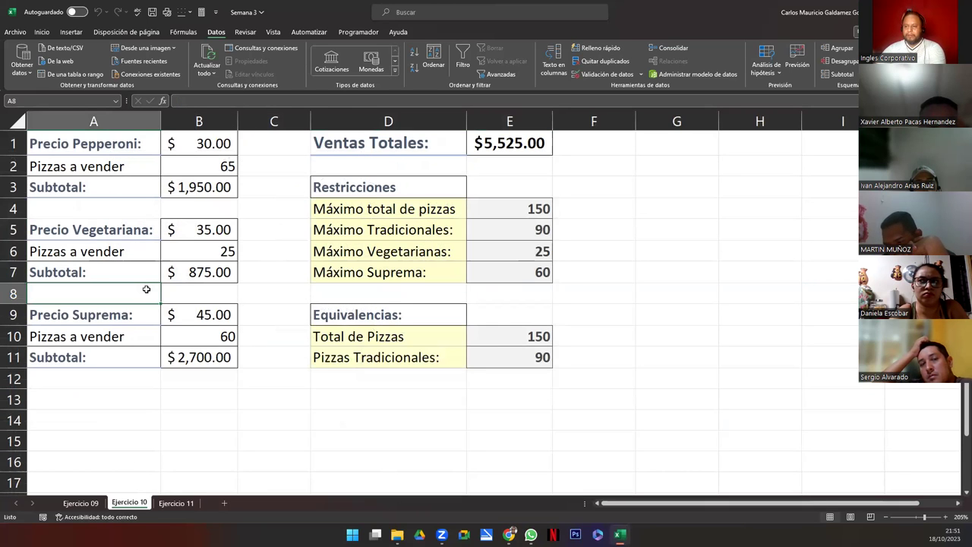
{"action": "key", "text": "Up"}
{"action": "key", "text": "Up"}
{"action": "key", "text": "Up"}
{"action": "key", "text": "Up"}
{"action": "key", "text": "Up"}
{"action": "key", "text": "Up"}
{"action": "key", "text": "Up"}
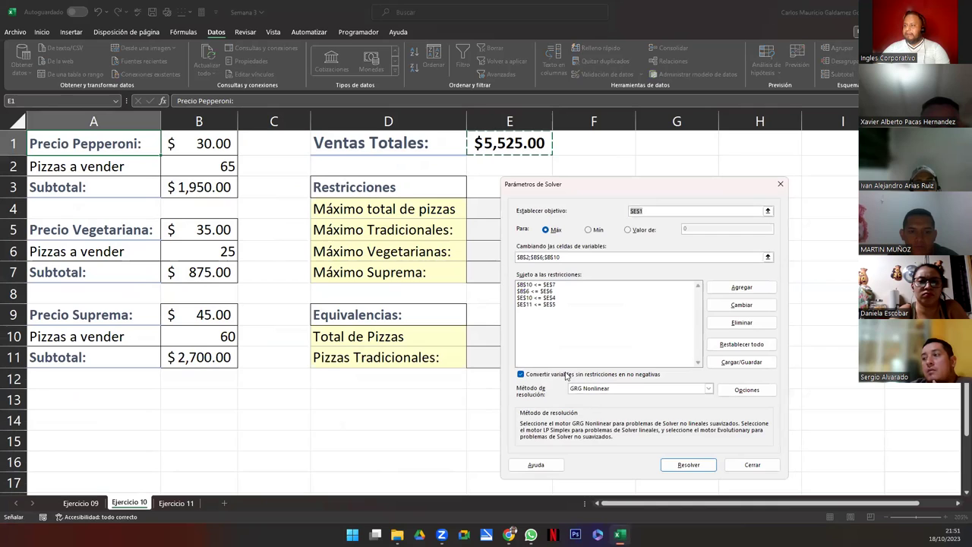
{"action": "left_click", "coordinate": [687, 459]}
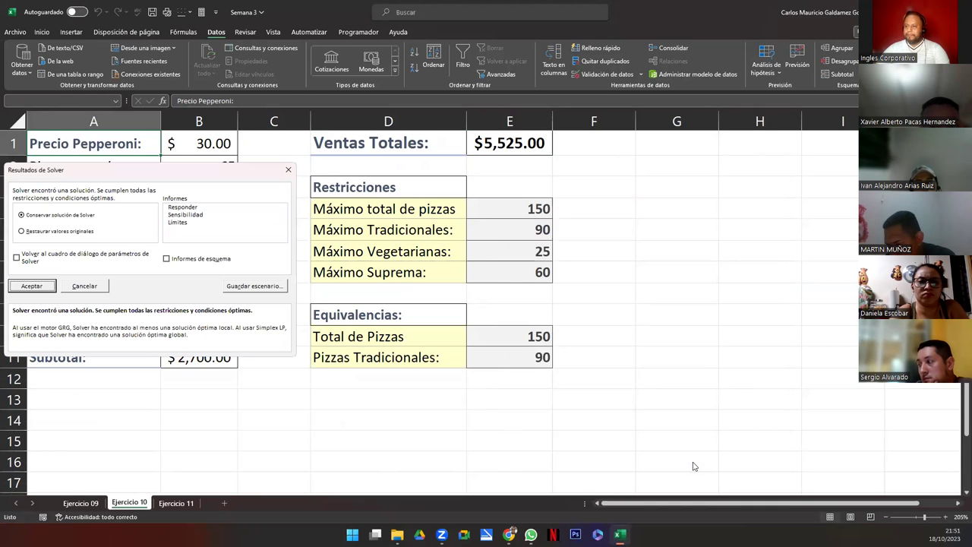
Step: Keep the Solver solution and generate only the Responder report for the pizza model
{"action": "left_click_drag", "start_coordinate": [175, 180], "coordinate": [509, 211]}
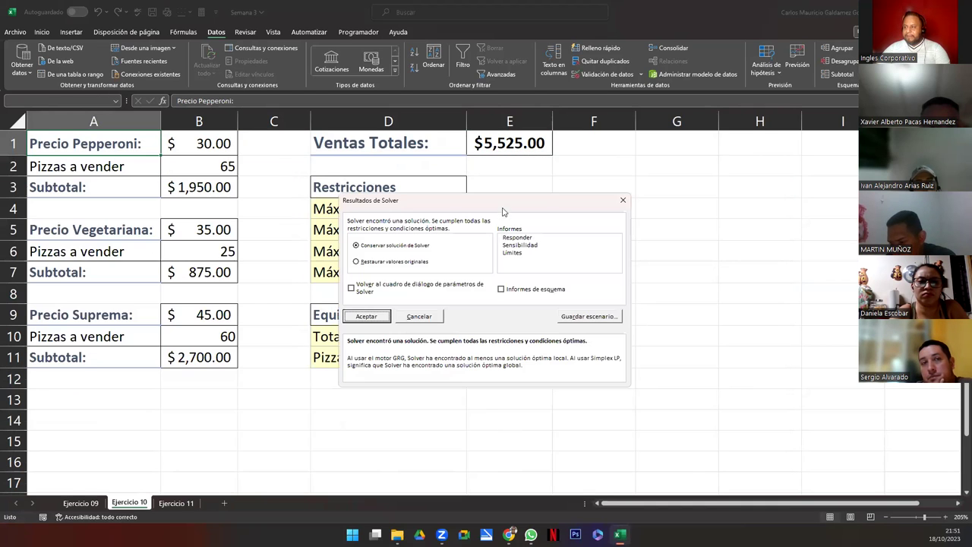
{"action": "left_click", "coordinate": [520, 254]}
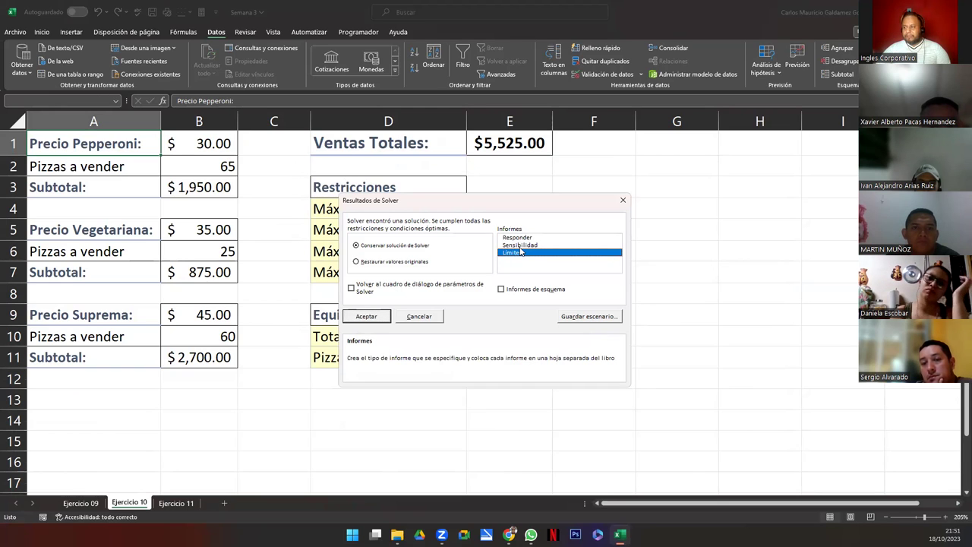
{"action": "left_click", "coordinate": [530, 245]}
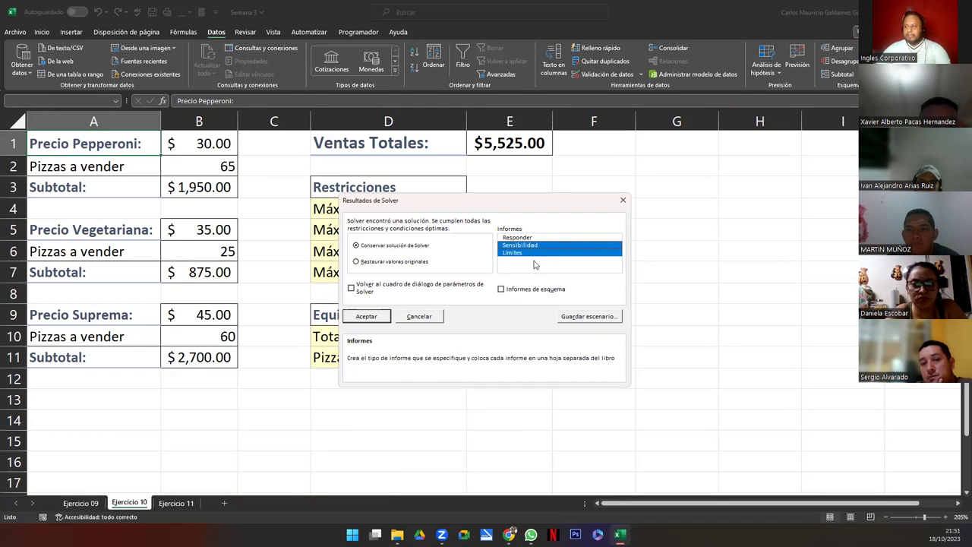
{"action": "left_click", "coordinate": [509, 238]}
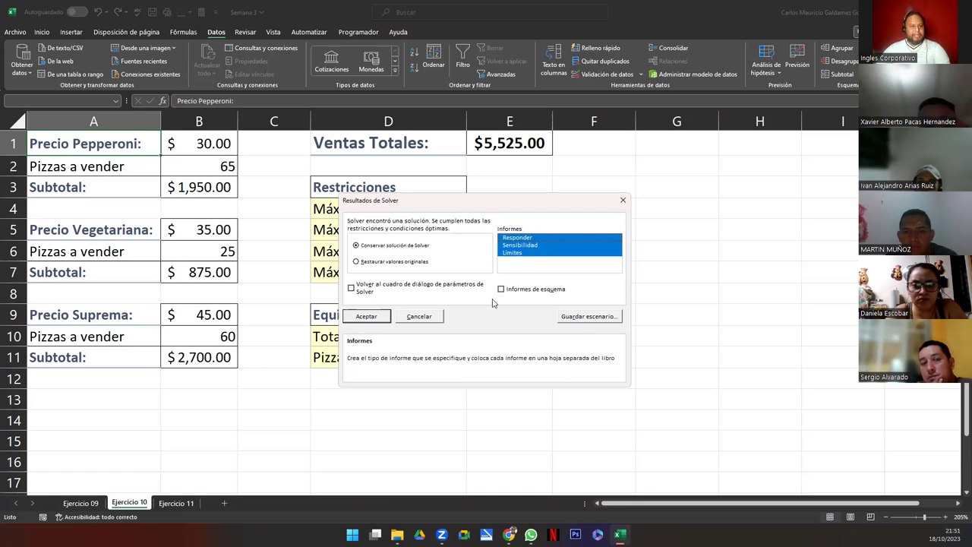
{"action": "left_click", "coordinate": [510, 254]}
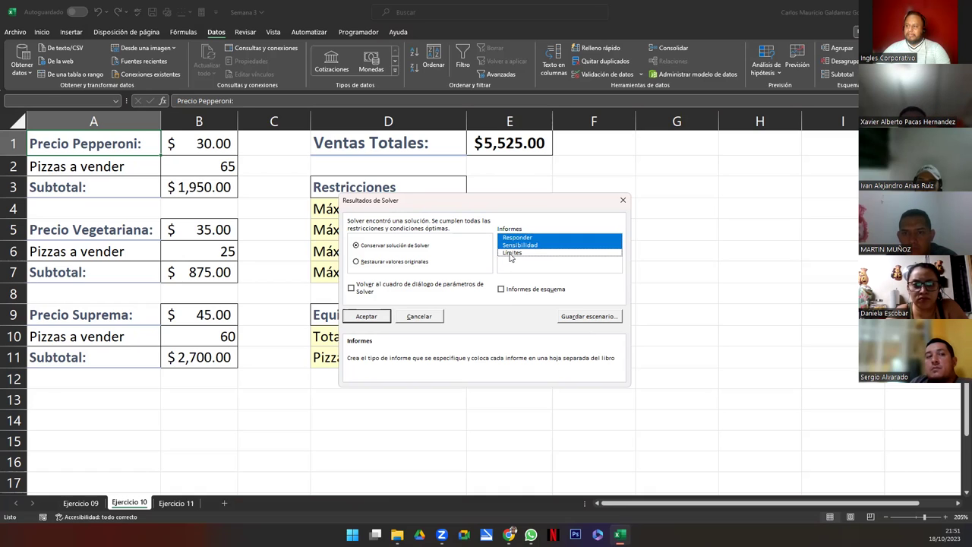
{"action": "left_click", "coordinate": [510, 254]}
{"action": "left_click", "coordinate": [510, 254]}
{"action": "left_click", "coordinate": [514, 244]}
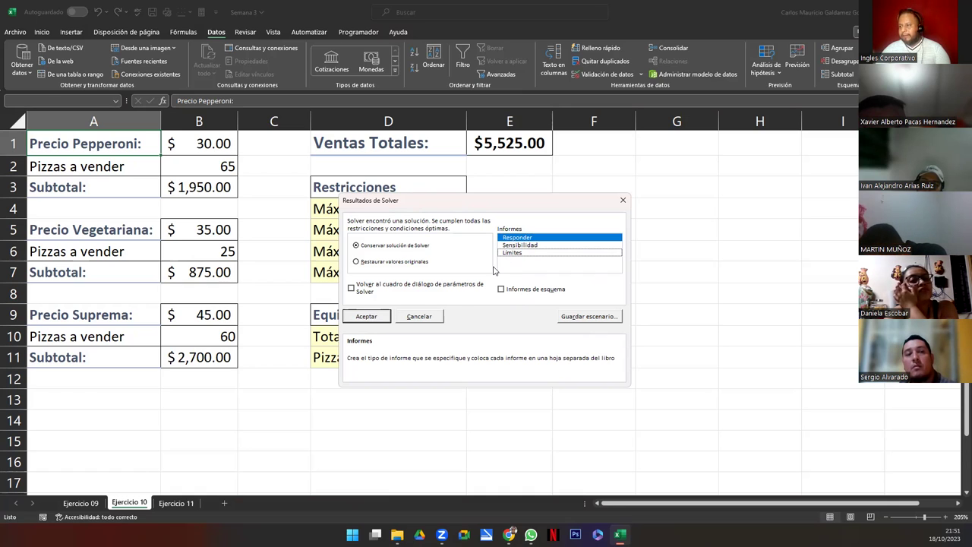
{"action": "left_click", "coordinate": [367, 316]}
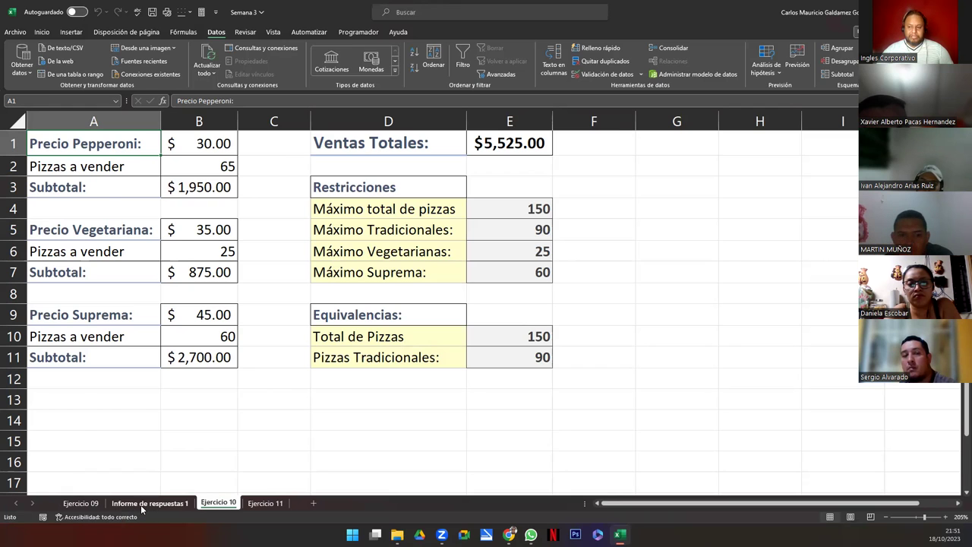
Step: Examine the objective cell's original and final values in Informe de respuestas 1 and compare them with Ventas Totales on Ejercicio 10
{"action": "left_click", "coordinate": [142, 504]}
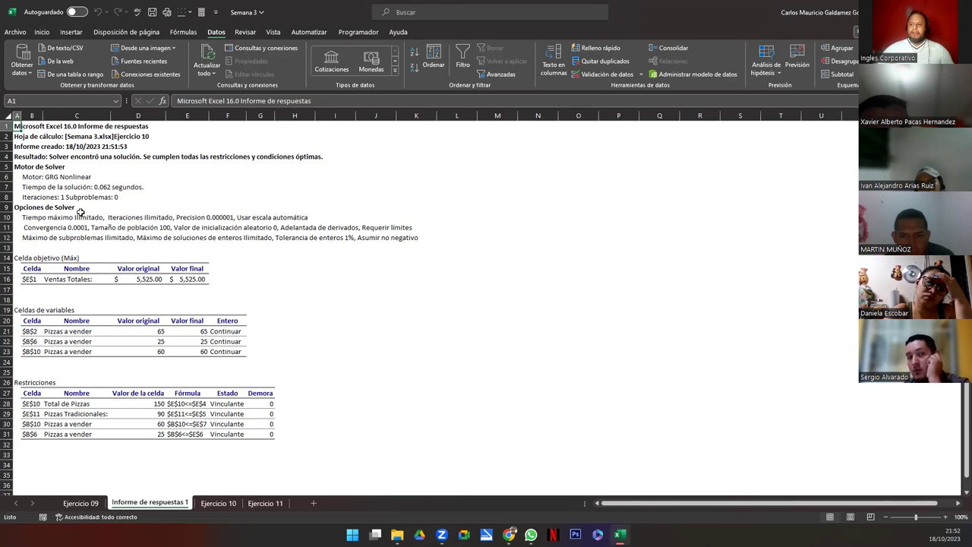
{"action": "left_click_drag", "start_coordinate": [25, 279], "coordinate": [174, 278]}
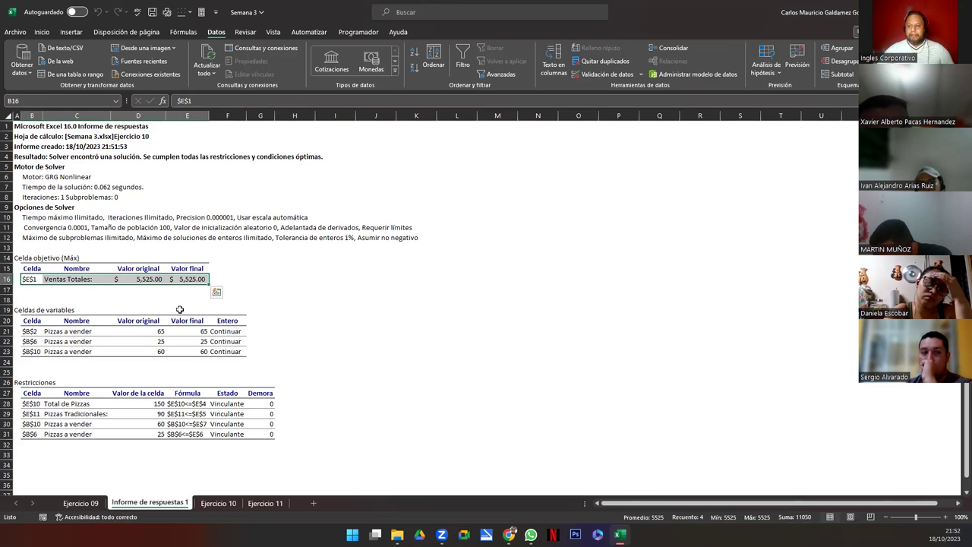
{"action": "left_click", "coordinate": [139, 281]}
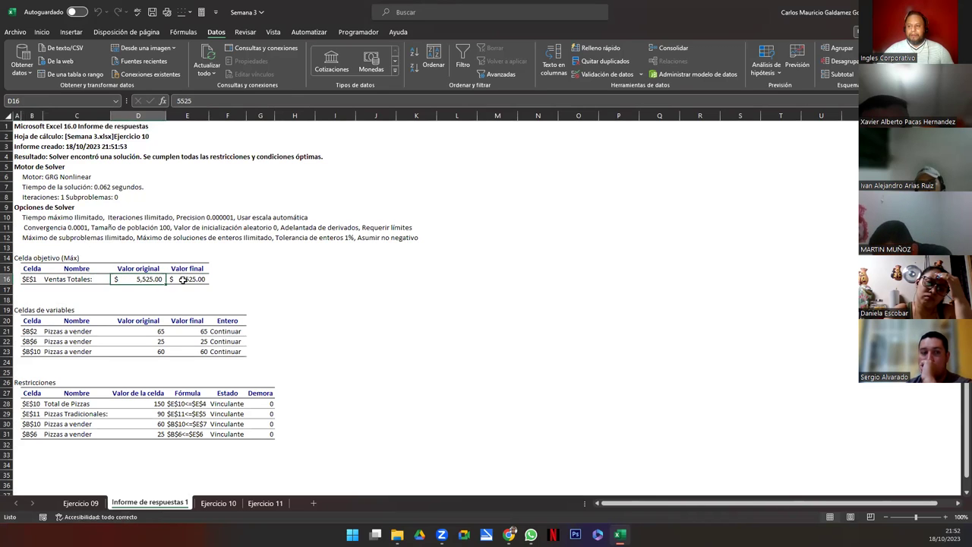
{"action": "left_click", "coordinate": [218, 503]}
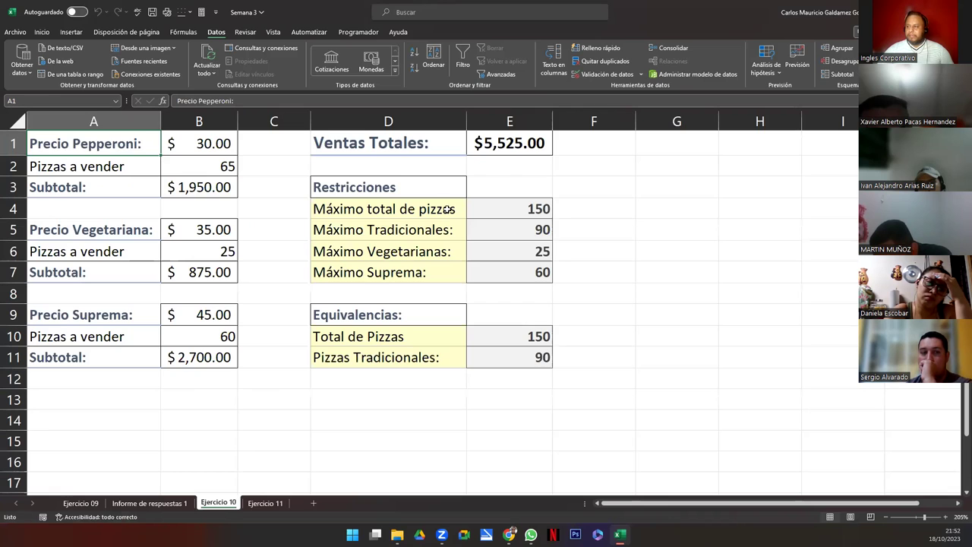
{"action": "left_click", "coordinate": [491, 144]}
{"action": "left_click", "coordinate": [152, 503]}
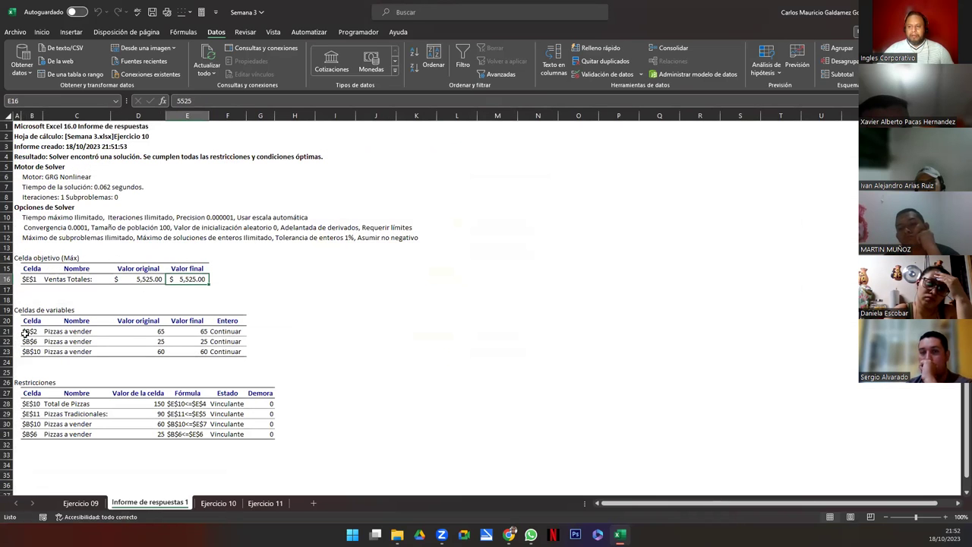
Step: Examine the report's variable cells with their original, final and Entero columns, plus the cell values listed under Restricciones
{"action": "left_click_drag", "start_coordinate": [25, 332], "coordinate": [29, 351]}
{"action": "left_click", "coordinate": [158, 336]}
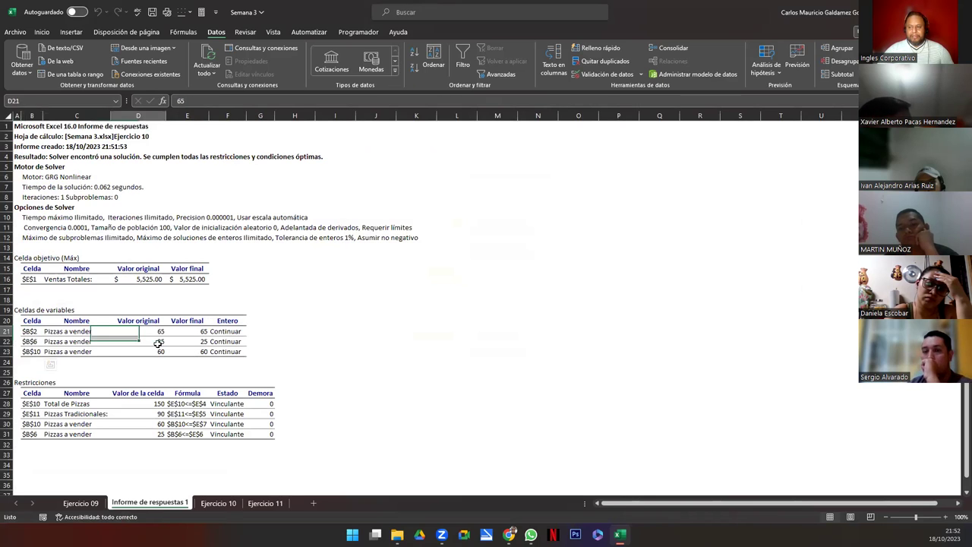
{"action": "left_click_drag", "start_coordinate": [158, 344], "coordinate": [161, 352]}
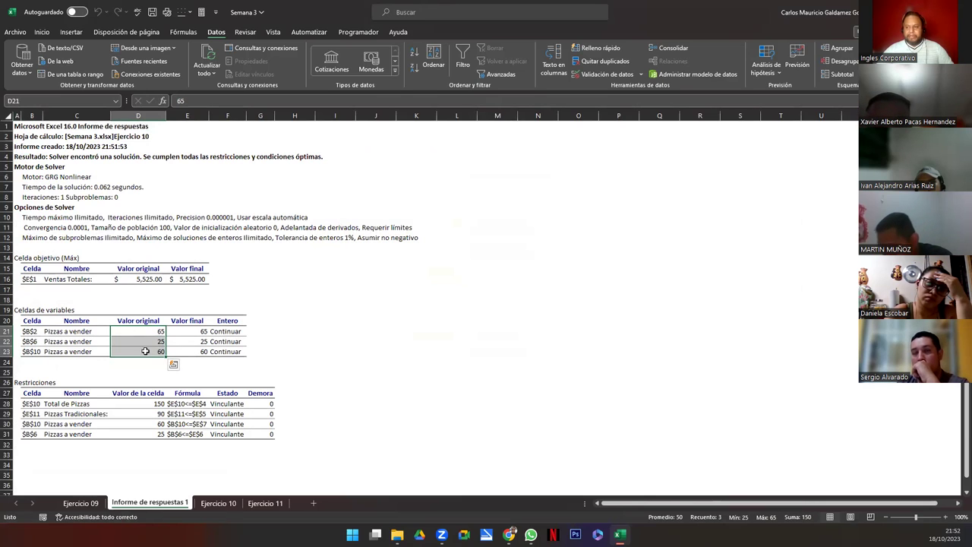
{"action": "left_click_drag", "start_coordinate": [190, 332], "coordinate": [191, 351]}
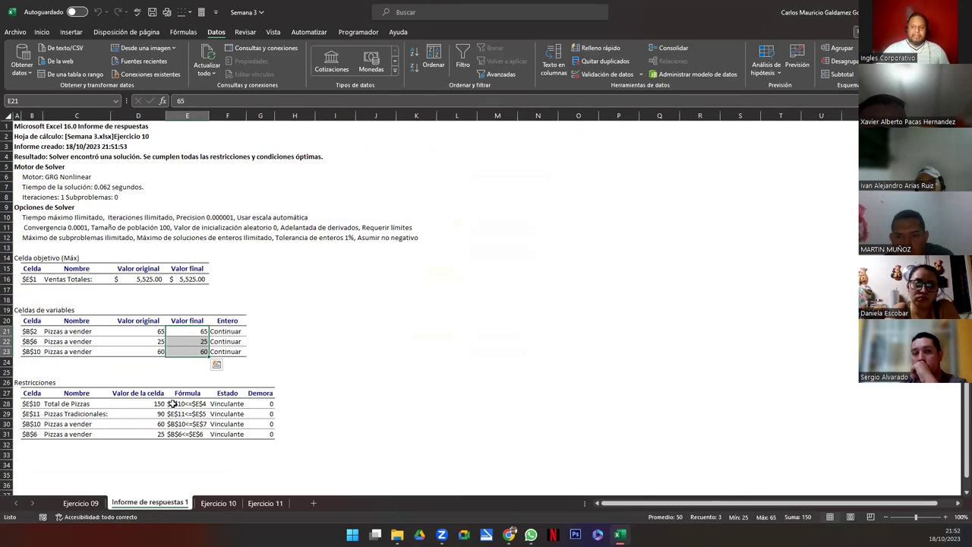
{"action": "left_click_drag", "start_coordinate": [225, 332], "coordinate": [227, 351]}
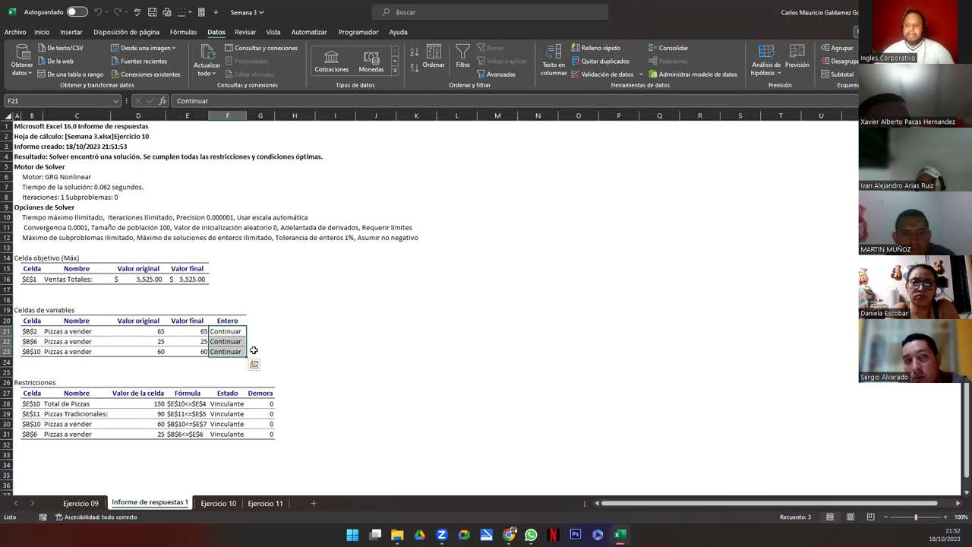
{"action": "left_click", "coordinate": [20, 381]}
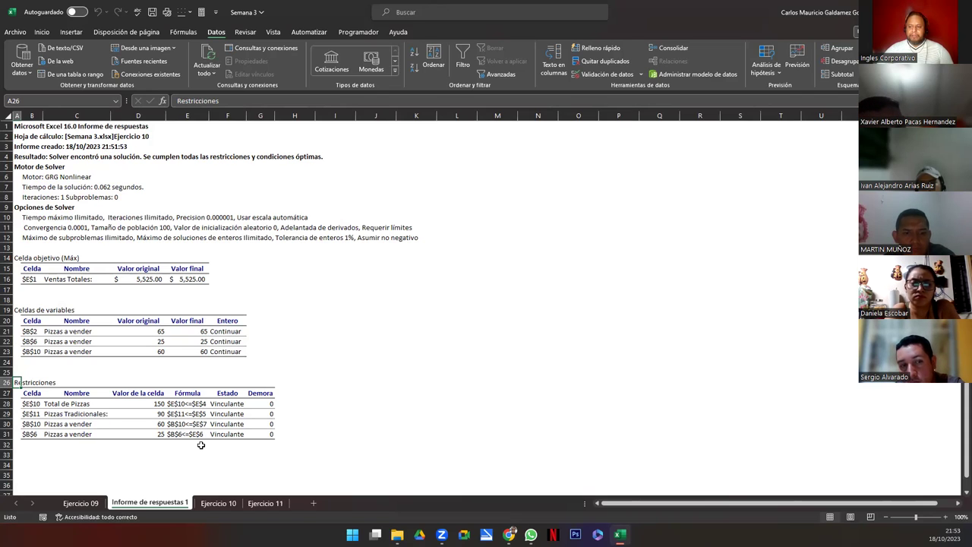
{"action": "left_click", "coordinate": [153, 434]}
{"action": "left_click", "coordinate": [149, 424]}
{"action": "left_click", "coordinate": [150, 413]}
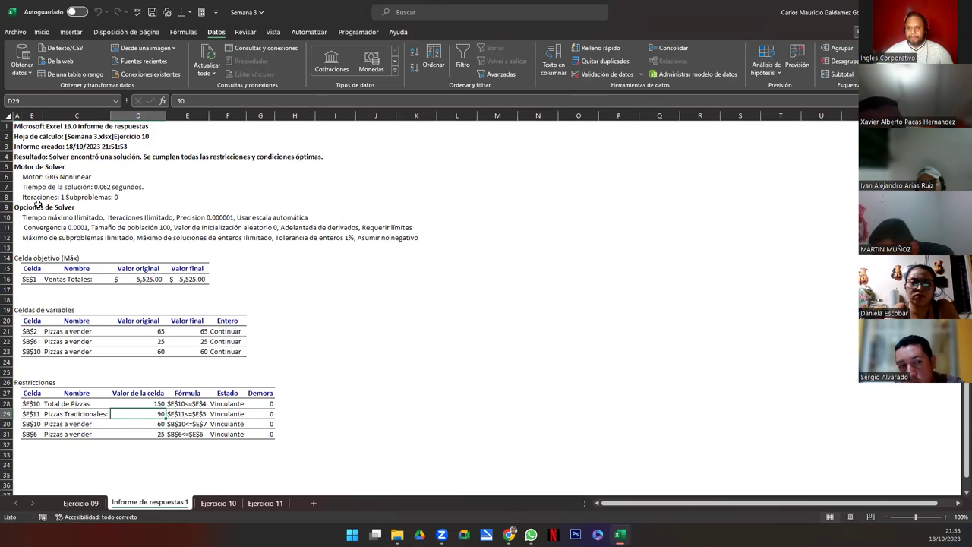
Step: Check the result line of the pizza answer report and the Ejercicio 10 sheet, and permanently delete the Informe de respuestas 1 sheet
{"action": "left_click", "coordinate": [19, 158]}
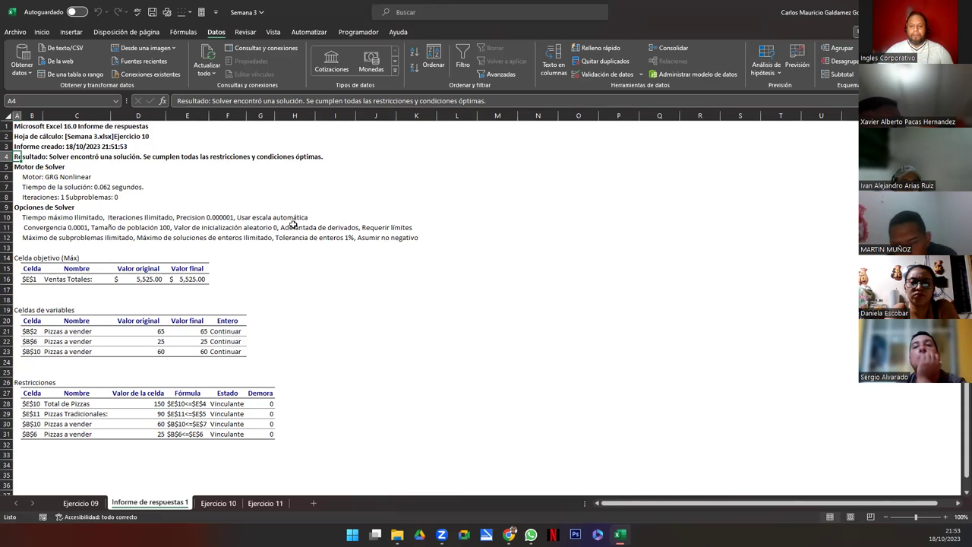
{"action": "left_click", "coordinate": [221, 279]}
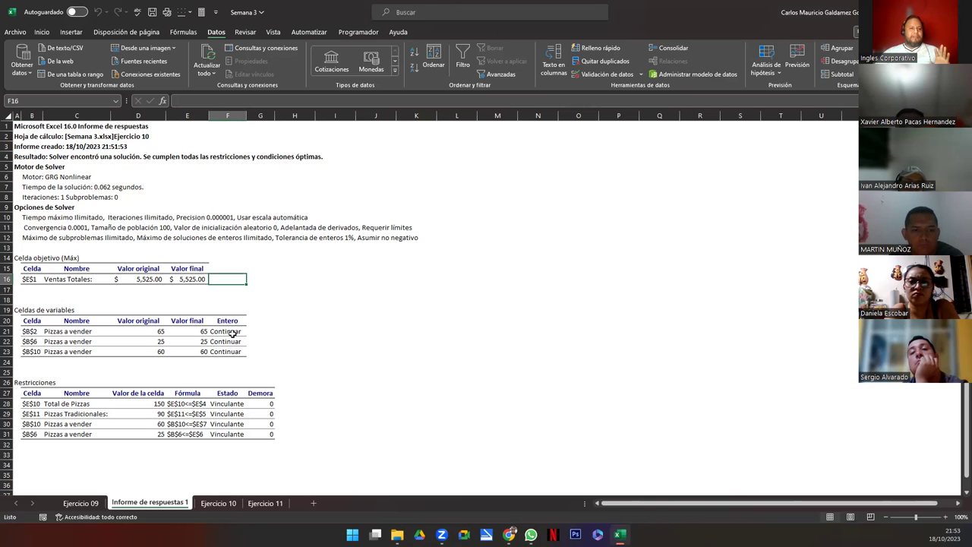
{"action": "left_click", "coordinate": [218, 503]}
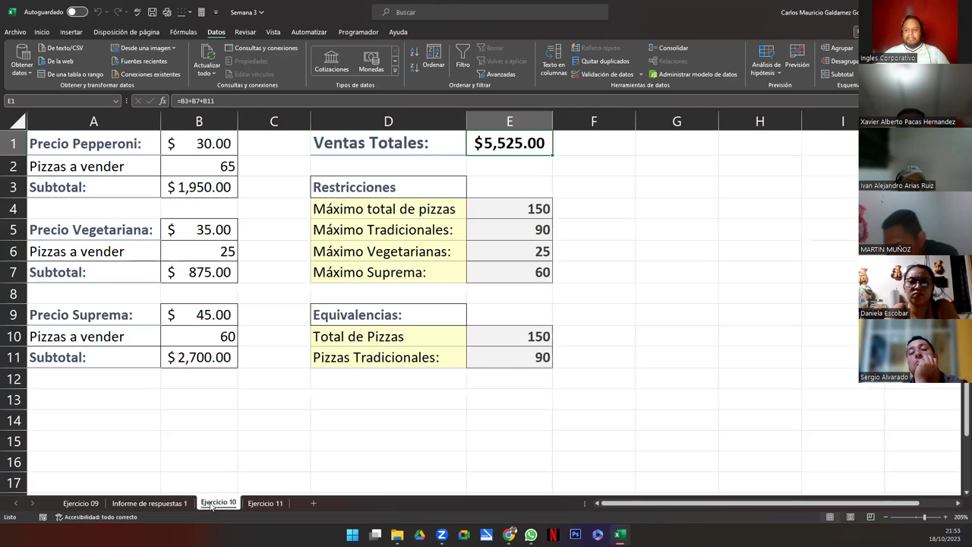
{"action": "left_click", "coordinate": [149, 503]}
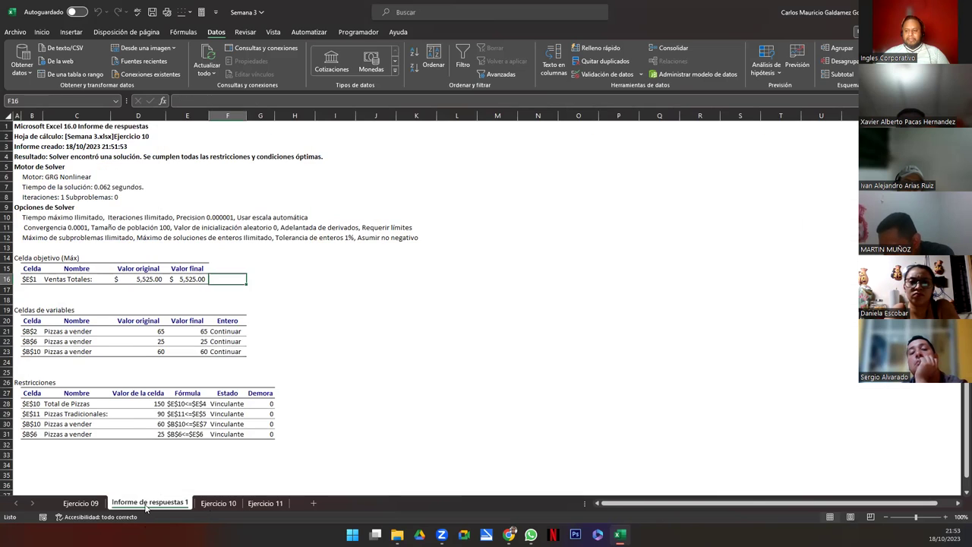
{"action": "right_click", "coordinate": [147, 504]}
{"action": "left_click", "coordinate": [189, 364]}
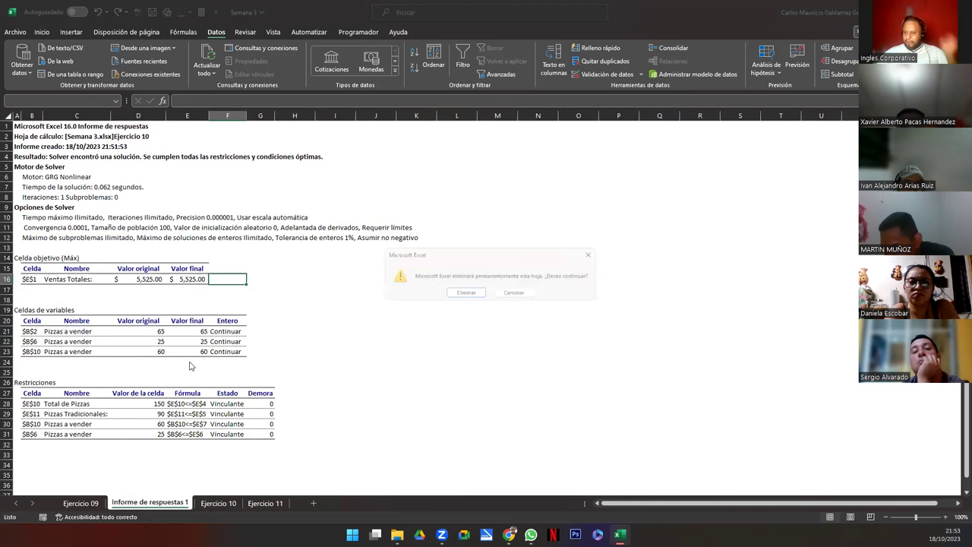
{"action": "left_click", "coordinate": [467, 293]}
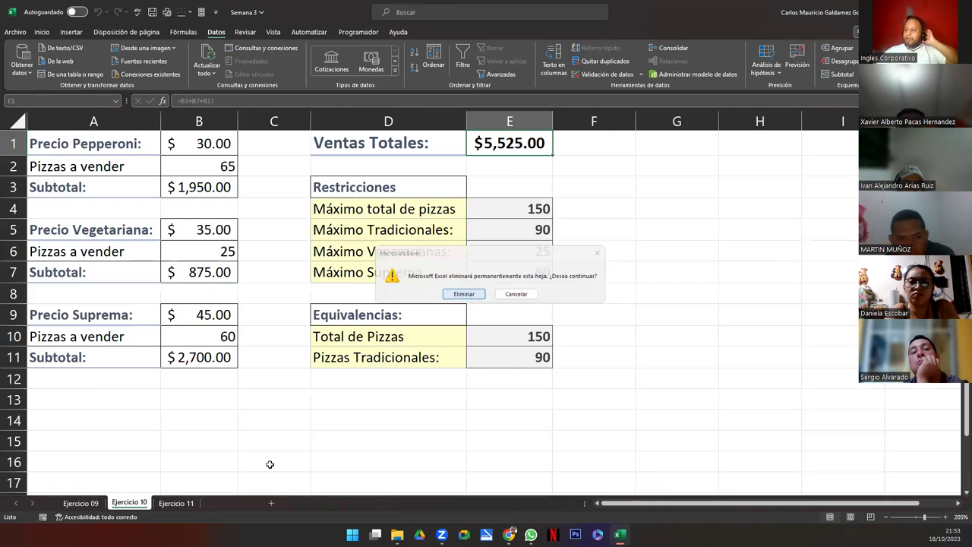
Step: Solve the Ejercicio 11 investment model with its existing Solver parameters, keeping the solution and generating the Responder report
{"action": "left_click", "coordinate": [176, 504]}
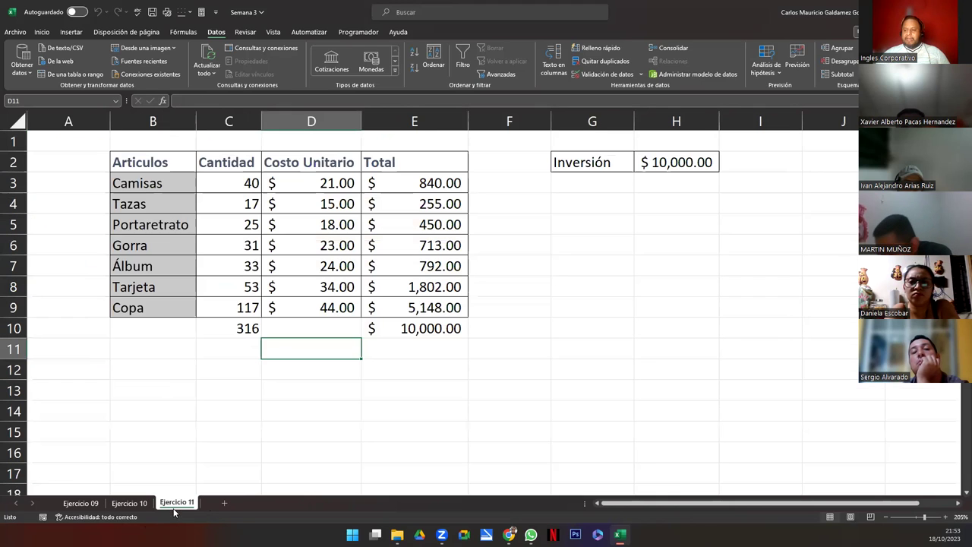
{"action": "left_click", "coordinate": [247, 245]}
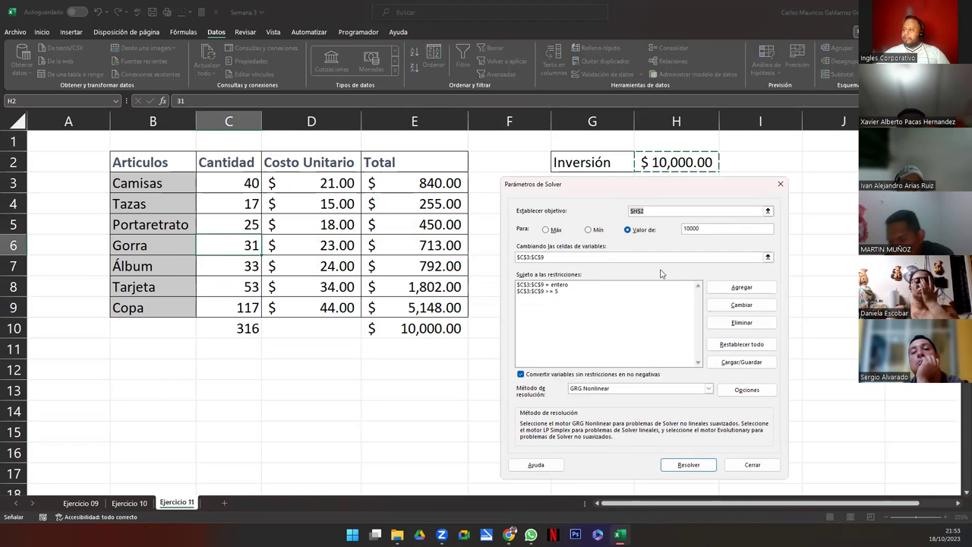
{"action": "left_click", "coordinate": [681, 464]}
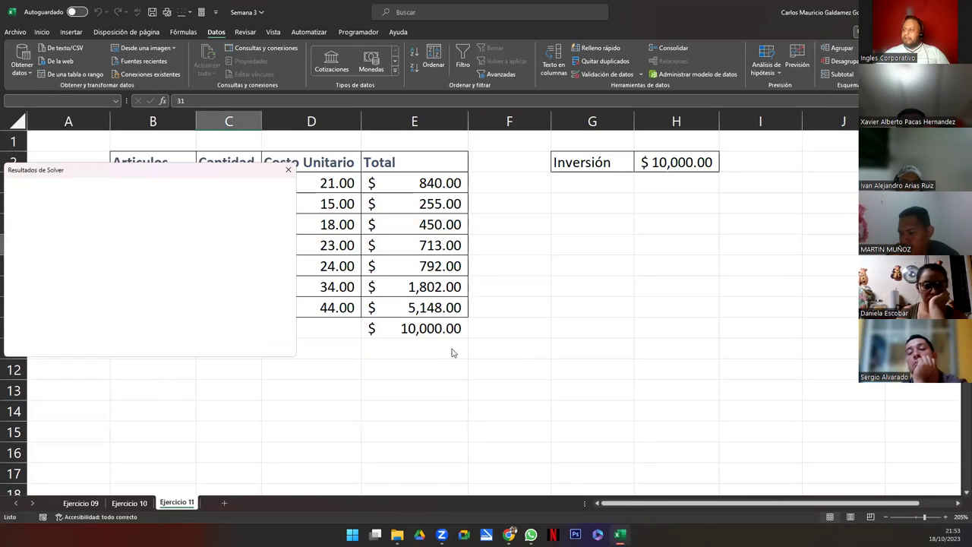
{"action": "left_click", "coordinate": [182, 207]}
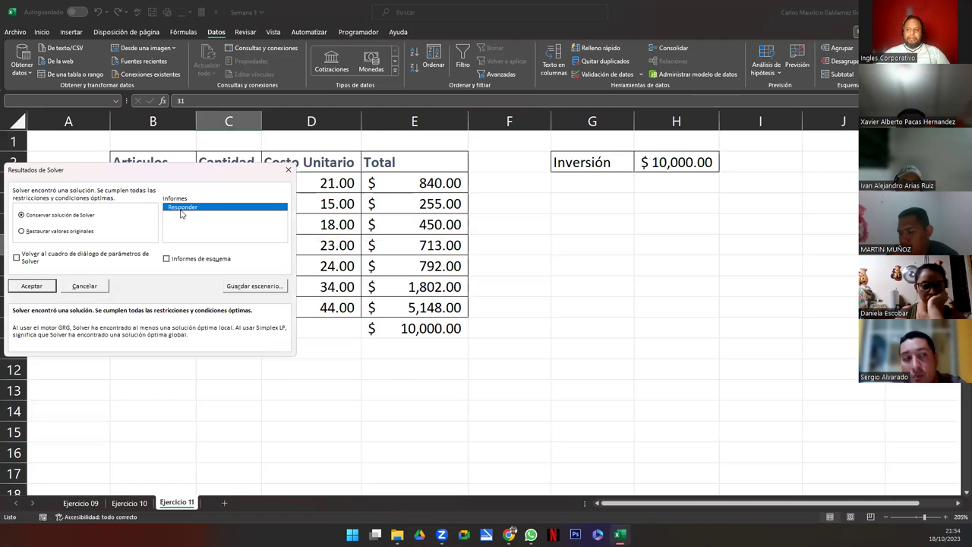
{"action": "left_click", "coordinate": [32, 285]}
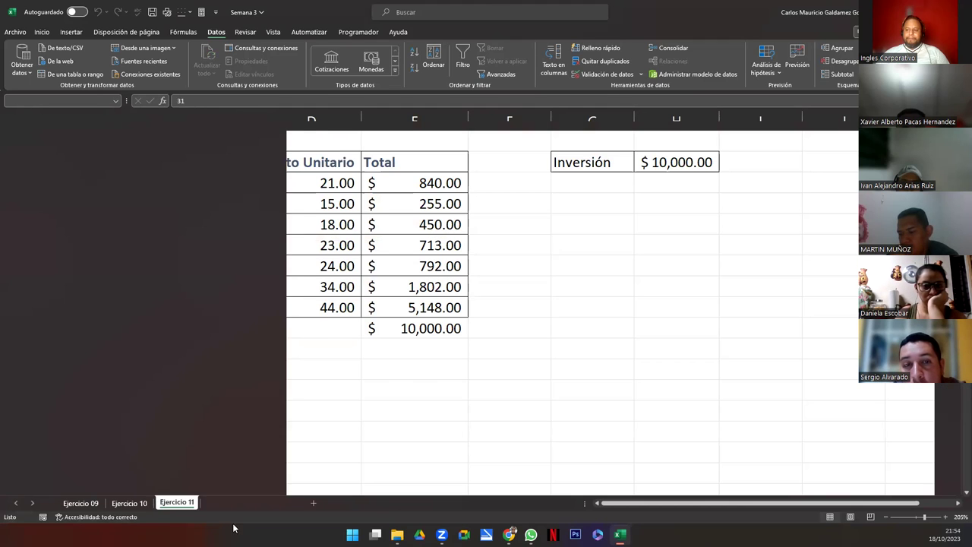
Step: Examine the Ejercicio 11 answer report's objective cell, variable cells and Restricciones, and check them against the Ejercicio 11 sheet
{"action": "left_click", "coordinate": [195, 503]}
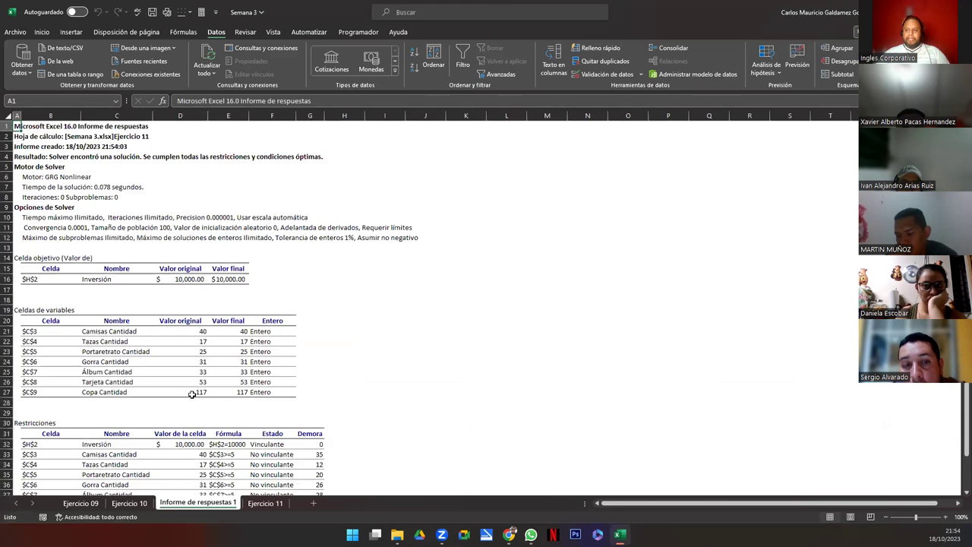
{"action": "scroll", "coordinate": [191, 393], "scroll_direction": "down", "scroll_amount": 5}
{"action": "scroll", "coordinate": [206, 404], "scroll_direction": "up", "scroll_amount": 5}
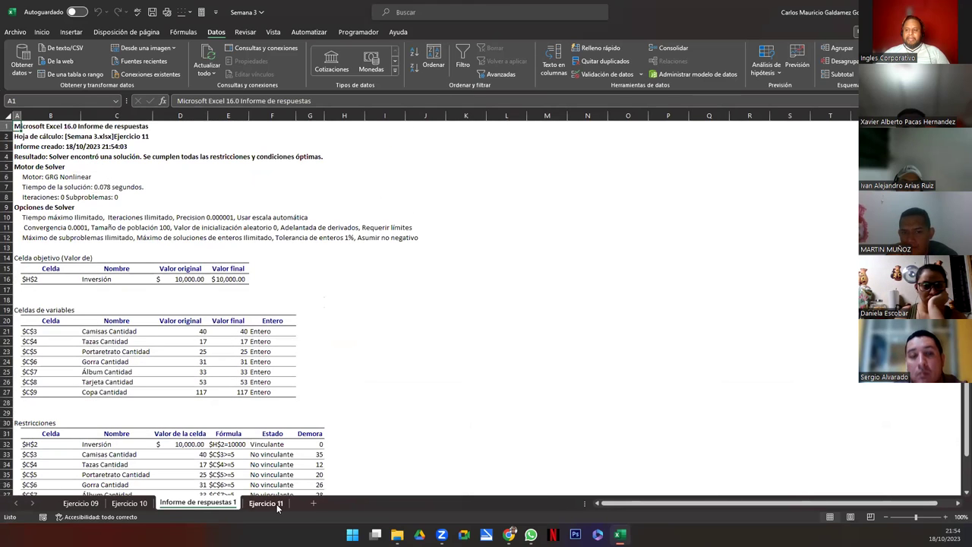
{"action": "left_click", "coordinate": [265, 503]}
{"action": "left_click", "coordinate": [165, 504]}
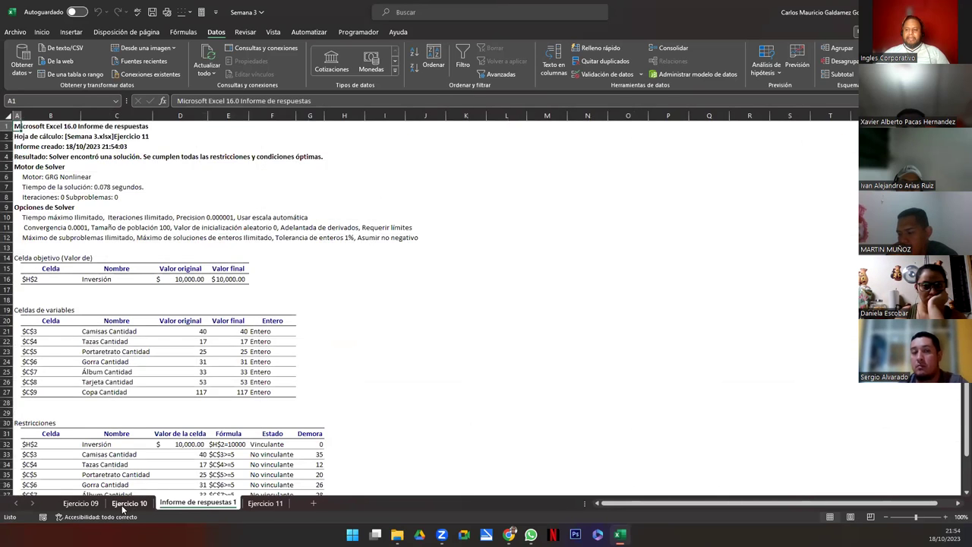
Step: Look through the workbook's exercise sheets alongside Informe de respuestas 1, ending on Ejercicio 11
{"action": "left_click", "coordinate": [129, 503]}
{"action": "left_click", "coordinate": [81, 503]}
{"action": "left_click", "coordinate": [147, 504]}
{"action": "left_click", "coordinate": [176, 504]}
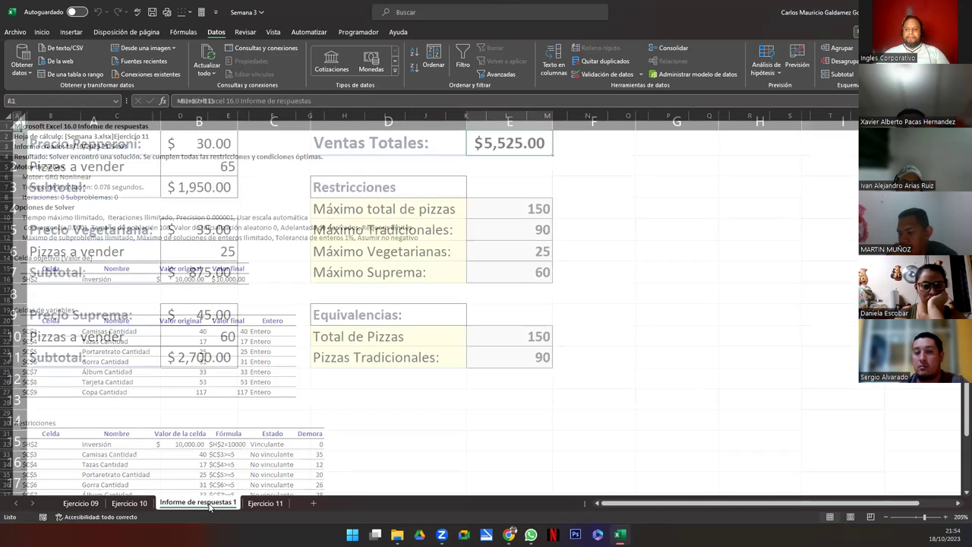
{"action": "left_click", "coordinate": [255, 504]}
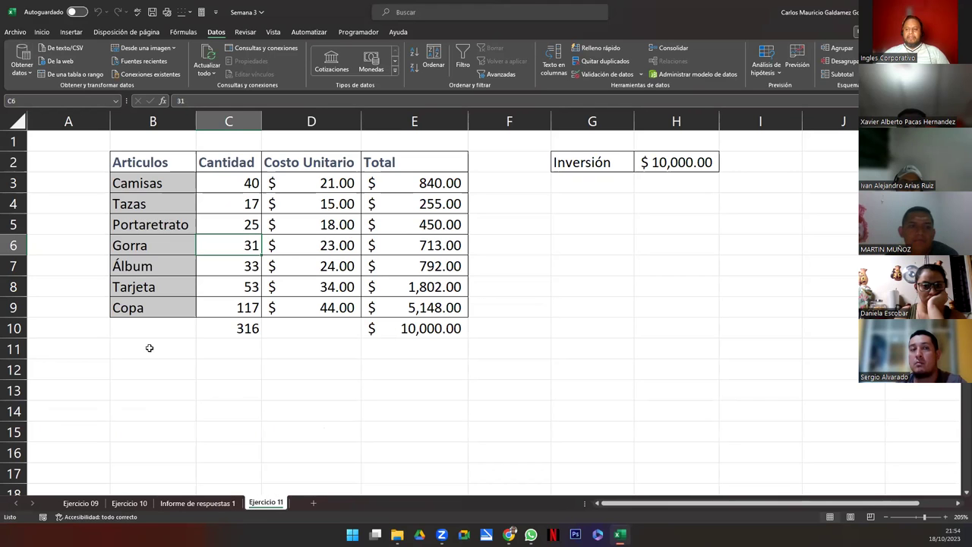
{"action": "left_click", "coordinate": [81, 503]}
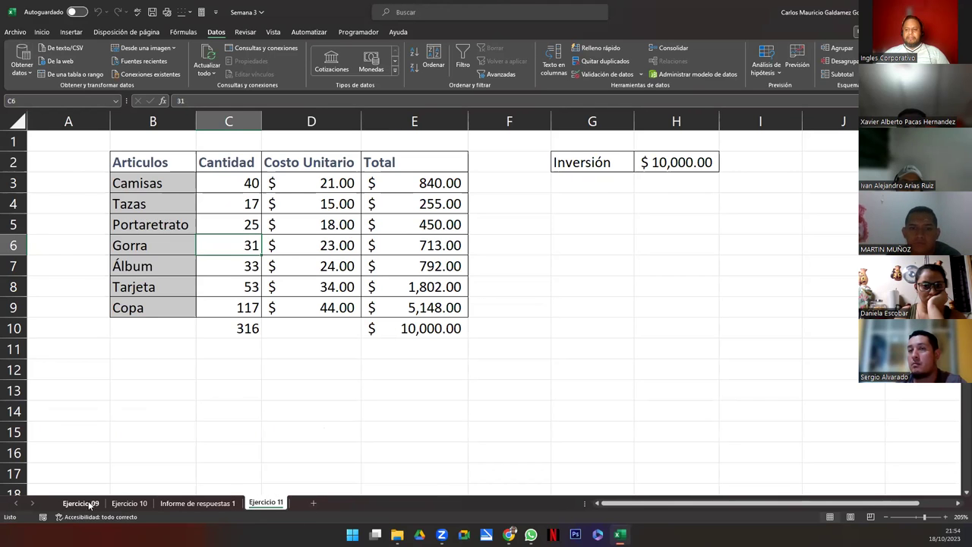
{"action": "left_click", "coordinate": [129, 503]}
{"action": "left_click", "coordinate": [268, 506]}
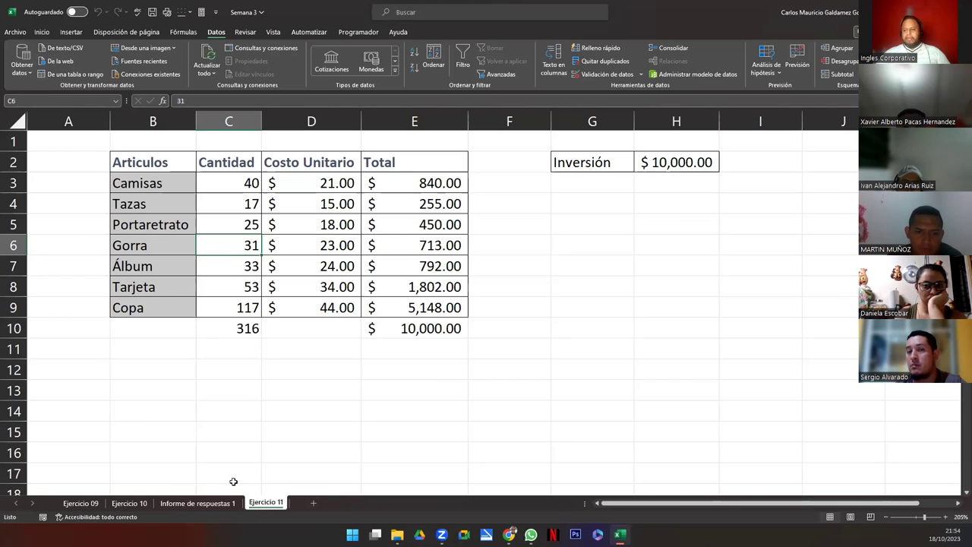
{"action": "left_click", "coordinate": [199, 504]}
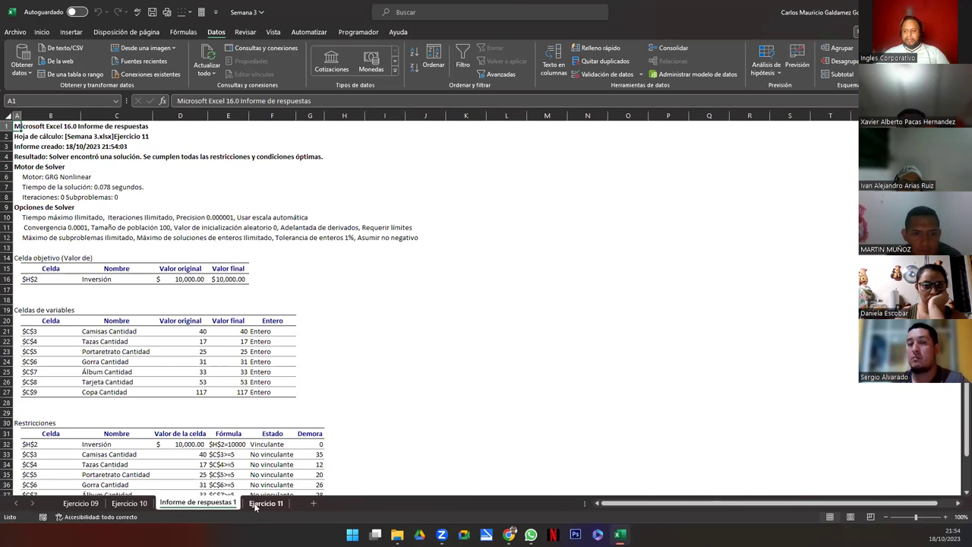
{"action": "left_click", "coordinate": [262, 504]}
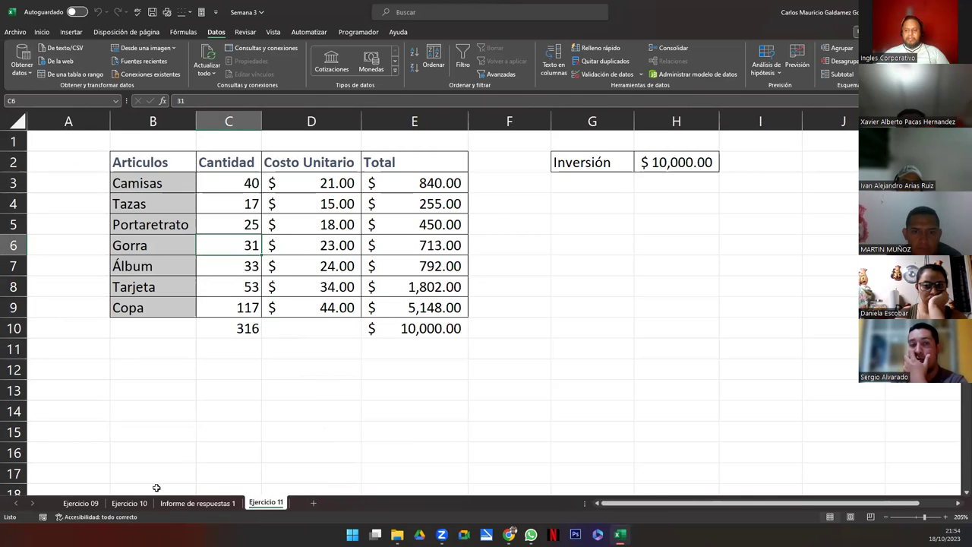
Step: Review the pizza model on Ejercicio 10 and the Resultados and grades tables on Ejercicio 09, and return to Ejercicio 11
{"action": "left_click", "coordinate": [125, 503]}
{"action": "left_click", "coordinate": [222, 194]}
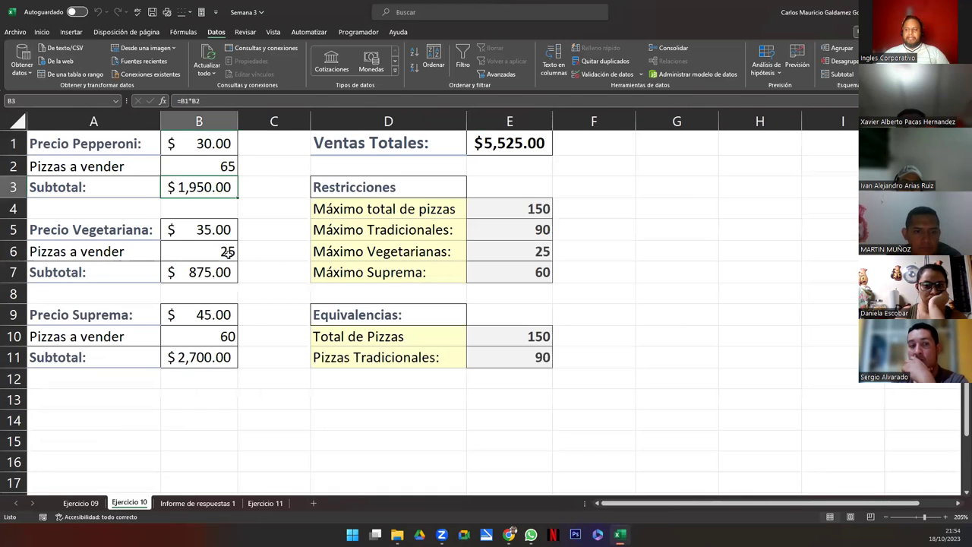
{"action": "left_click", "coordinate": [95, 503]}
{"action": "left_click", "coordinate": [136, 277]}
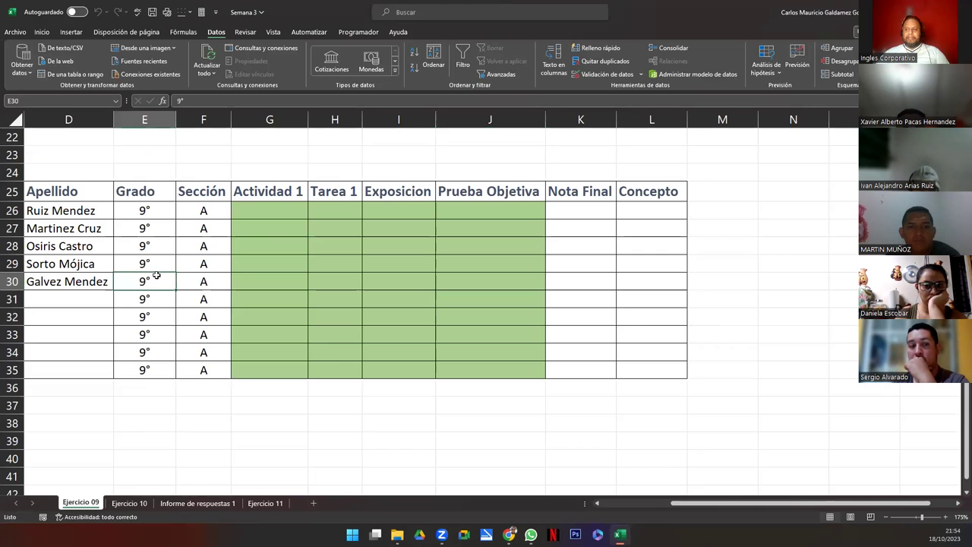
{"action": "scroll", "coordinate": [215, 280], "scroll_direction": "up", "scroll_amount": 7}
{"action": "scroll", "coordinate": [205, 269], "scroll_direction": "down", "scroll_amount": 8}
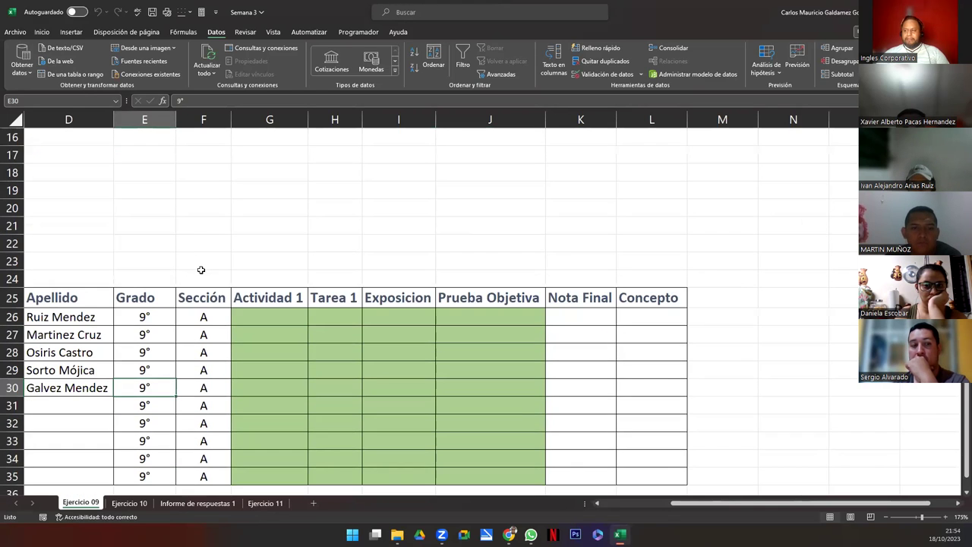
{"action": "scroll", "coordinate": [217, 277], "scroll_direction": "up", "scroll_amount": 8}
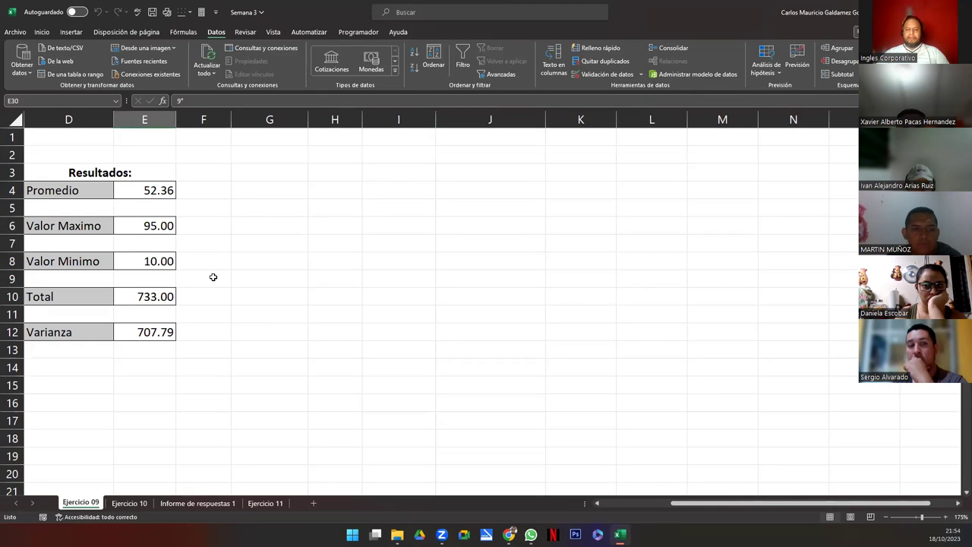
{"action": "left_click", "coordinate": [266, 503]}
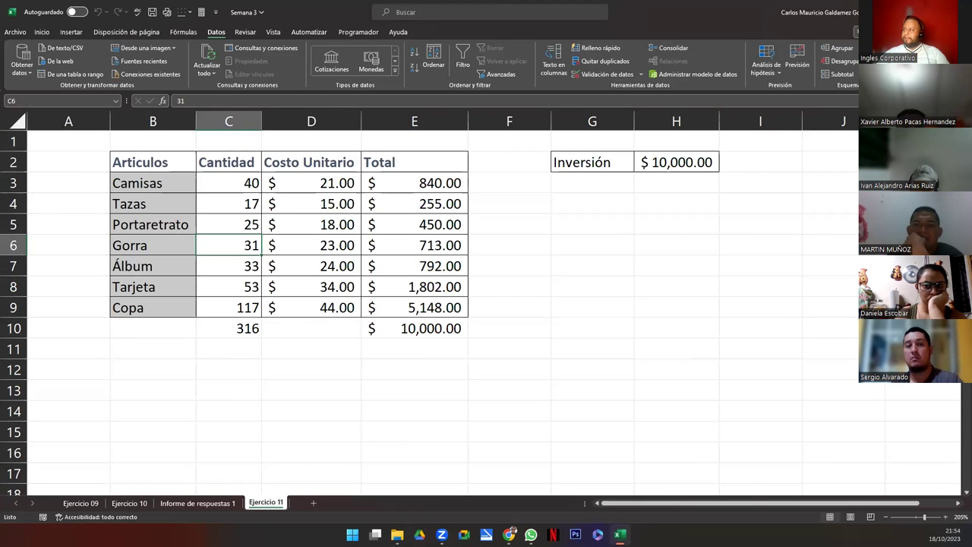
Step: Switch to the Genially presentation and advance it to the ZONA DE CONSULTAS slide
{"action": "key", "text": "alt+Tab"}
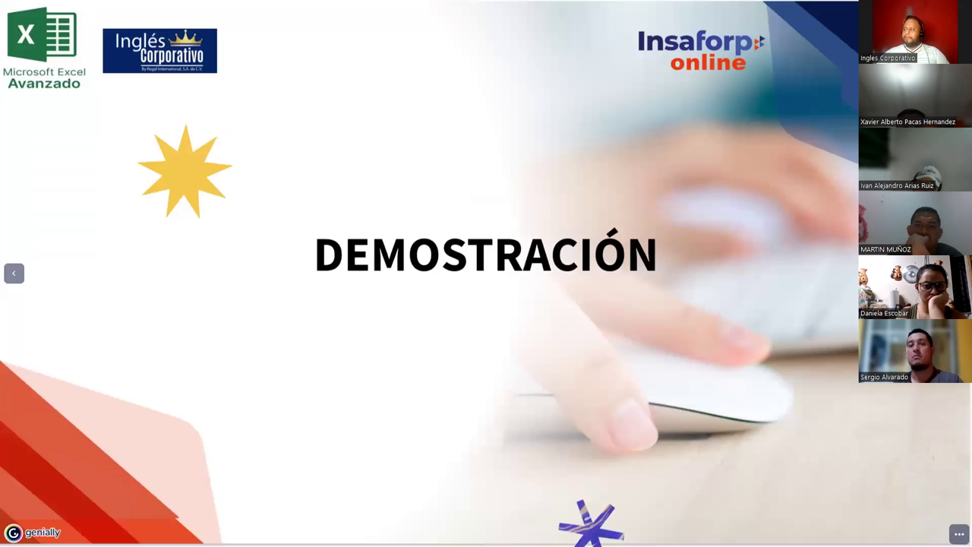
{"action": "key", "text": "Right"}
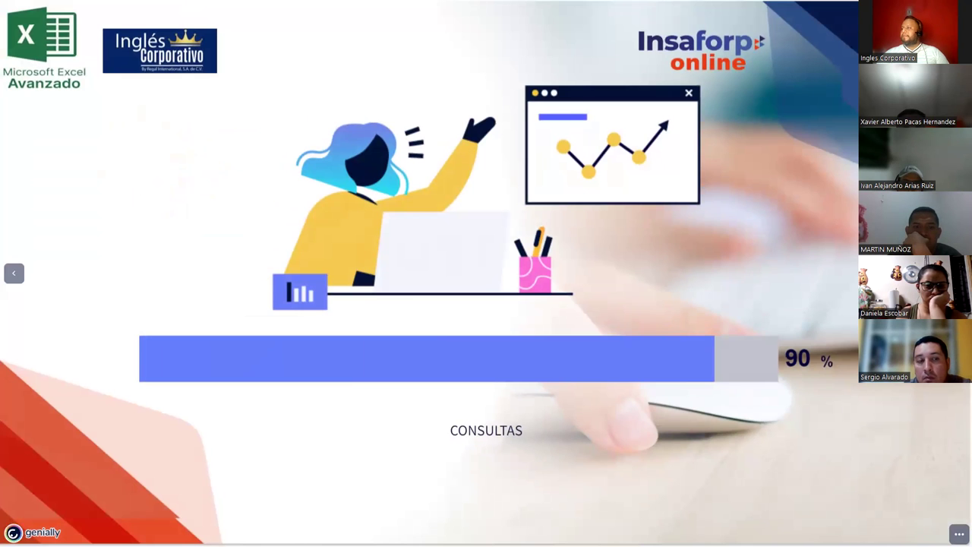
{"action": "key", "text": "Right"}
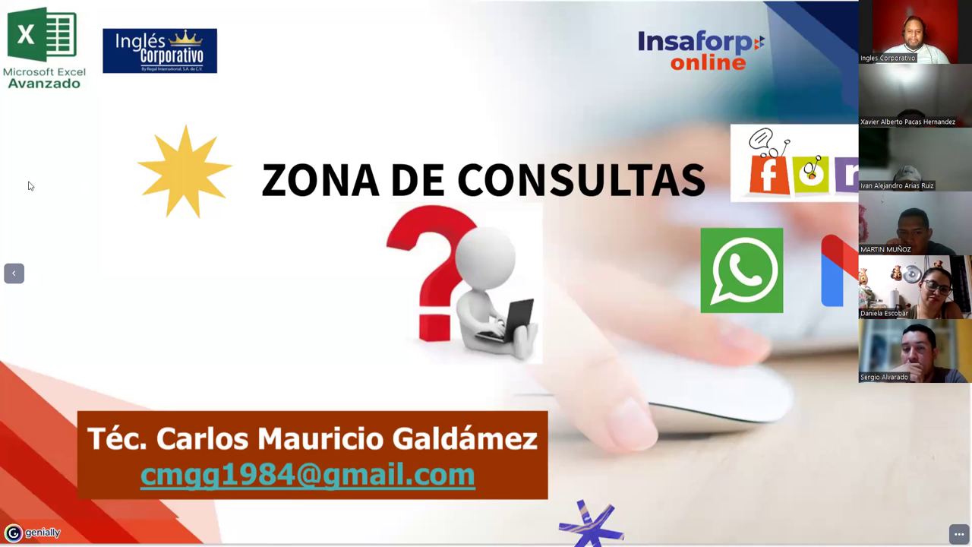
Step: Switch back to Excel and move the Depa1 to Depa4 salary table with its 40000 value from B25:G29 to B14 on Ejercicio 11
{"action": "key", "text": "alt+Tab"}
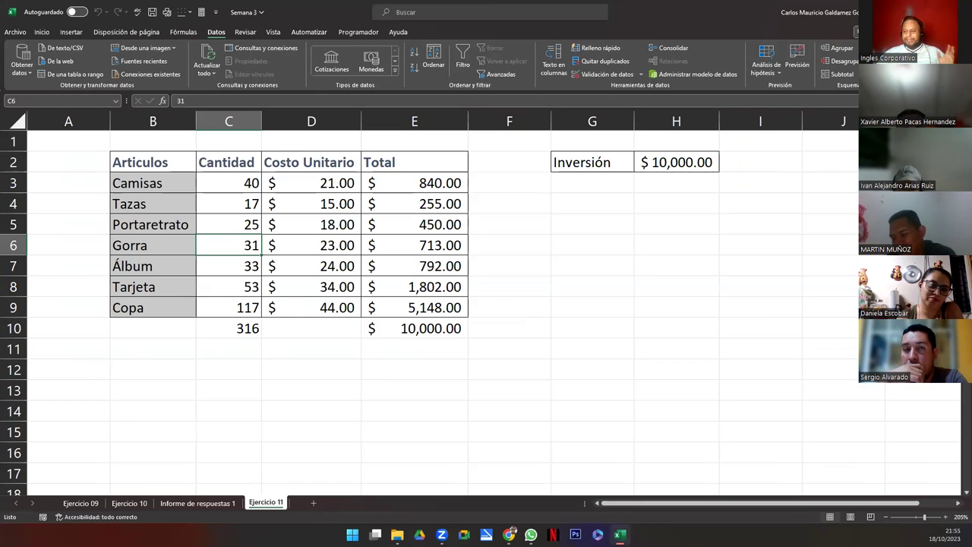
{"action": "scroll", "coordinate": [264, 405], "scroll_direction": "down", "scroll_amount": 10}
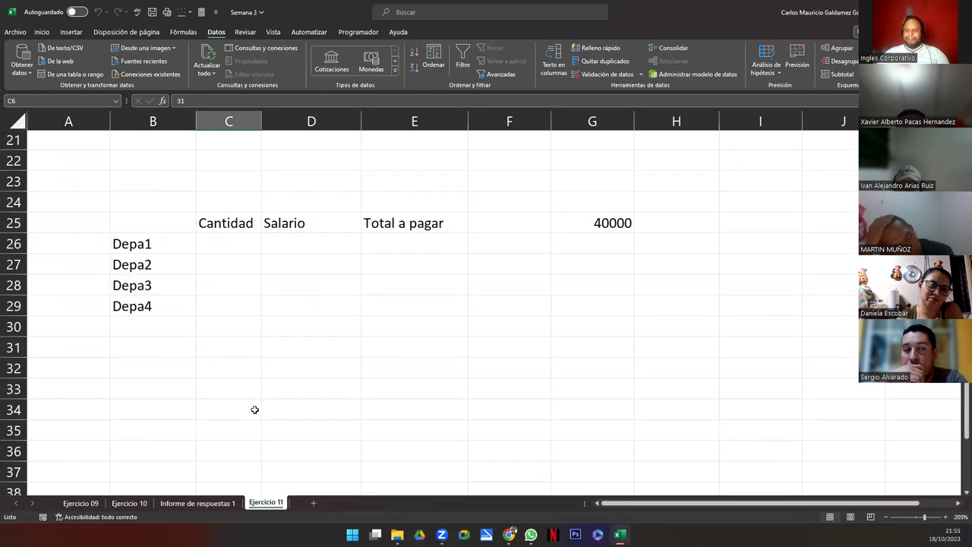
{"action": "scroll", "coordinate": [160, 351], "scroll_direction": "up", "scroll_amount": 5}
{"action": "left_click_drag", "start_coordinate": [155, 328], "coordinate": [573, 403]}
{"action": "key", "text": "ctrl+c"}
{"action": "scroll", "coordinate": [402, 397], "scroll_direction": "up", "scroll_amount": 5}
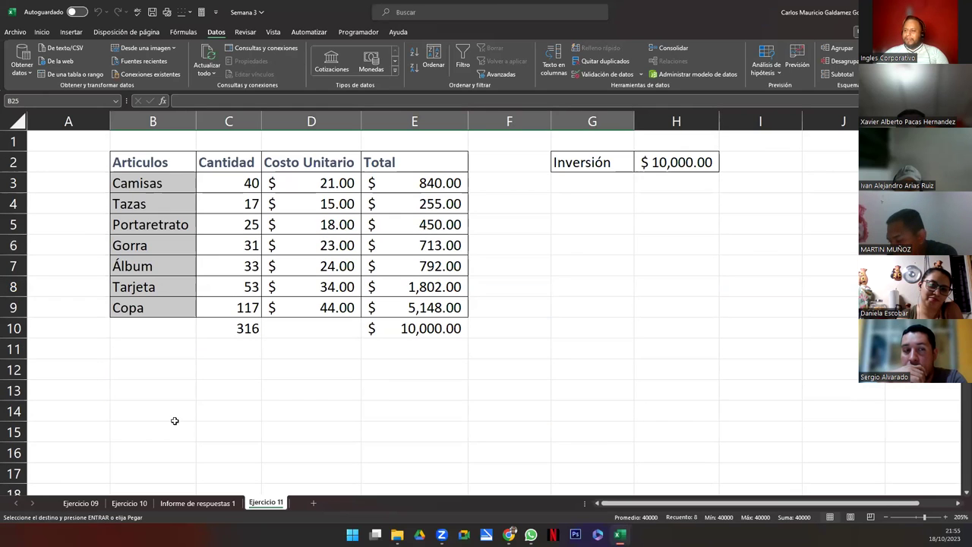
{"action": "left_click", "coordinate": [192, 414]}
{"action": "key", "text": "Return"}
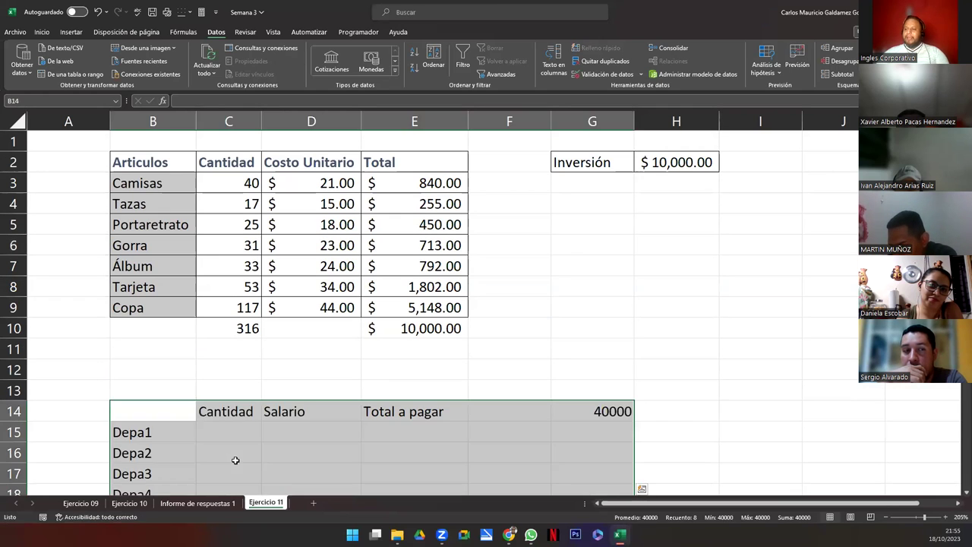
Step: Examine the relocated department table in B14:E18 and the amount in G14
{"action": "left_click", "coordinate": [252, 437]}
{"action": "key", "text": "Down"}
{"action": "key", "text": "Down"}
{"action": "key", "text": "Down"}
{"action": "key", "text": "Down"}
{"action": "key", "text": "Down"}
{"action": "key", "text": "Down"}
{"action": "key", "text": "Down"}
{"action": "key", "text": "Down"}
{"action": "key", "text": "Down"}
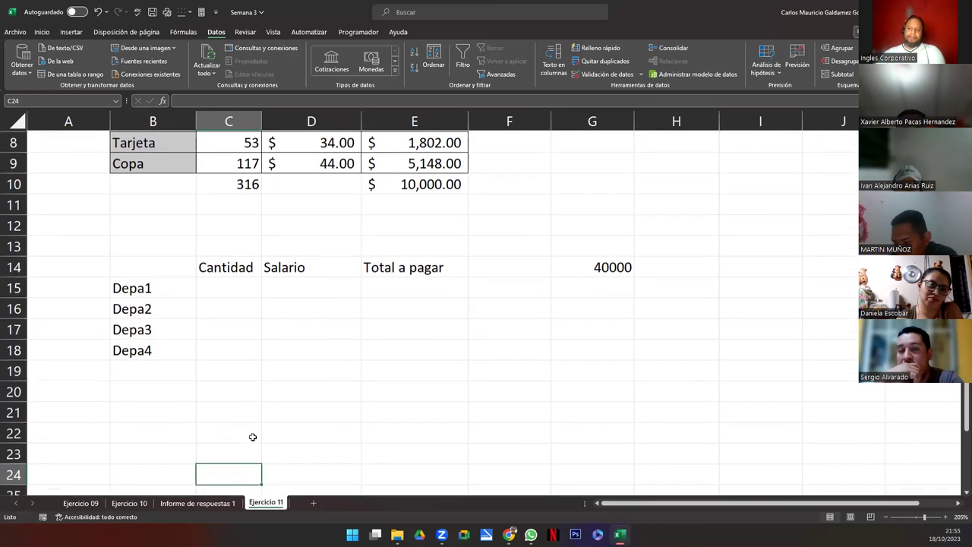
{"action": "key", "text": "Down"}
{"action": "key", "text": "Down"}
{"action": "key", "text": "Down"}
{"action": "left_click_drag", "start_coordinate": [136, 204], "coordinate": [393, 286]}
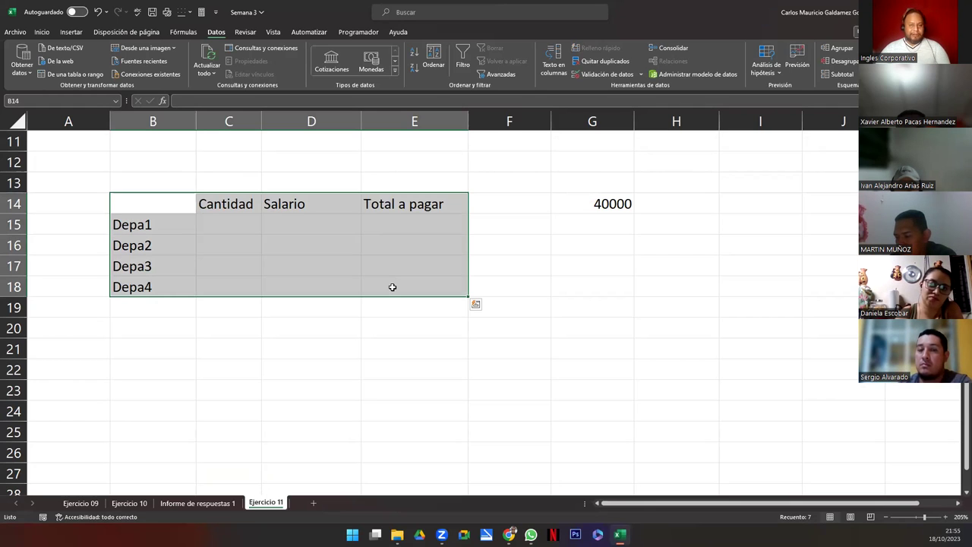
{"action": "left_click", "coordinate": [571, 199]}
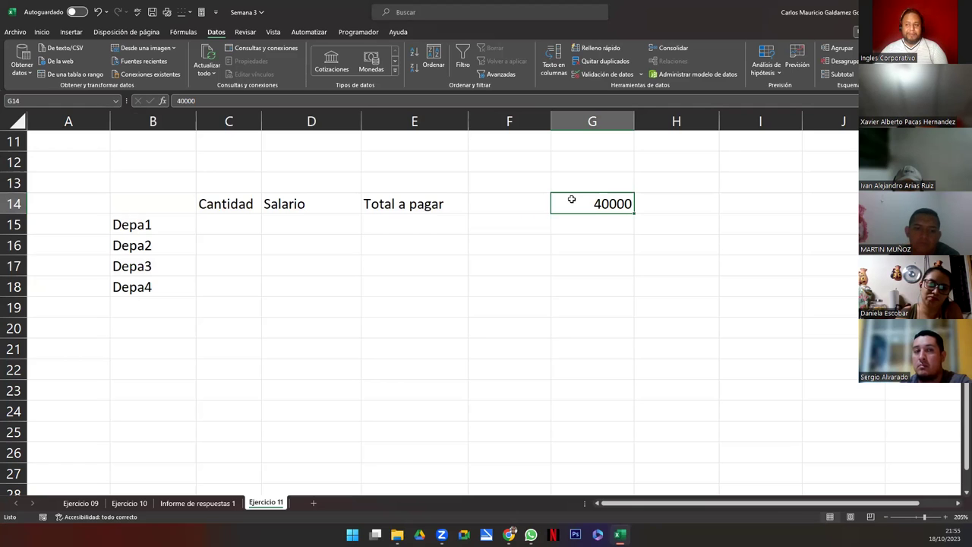
Step: Examine the empty Cantidad, Salario and Total a pagar cells for the four departments and the amount in G14
{"action": "left_click_drag", "start_coordinate": [216, 221], "coordinate": [224, 287]}
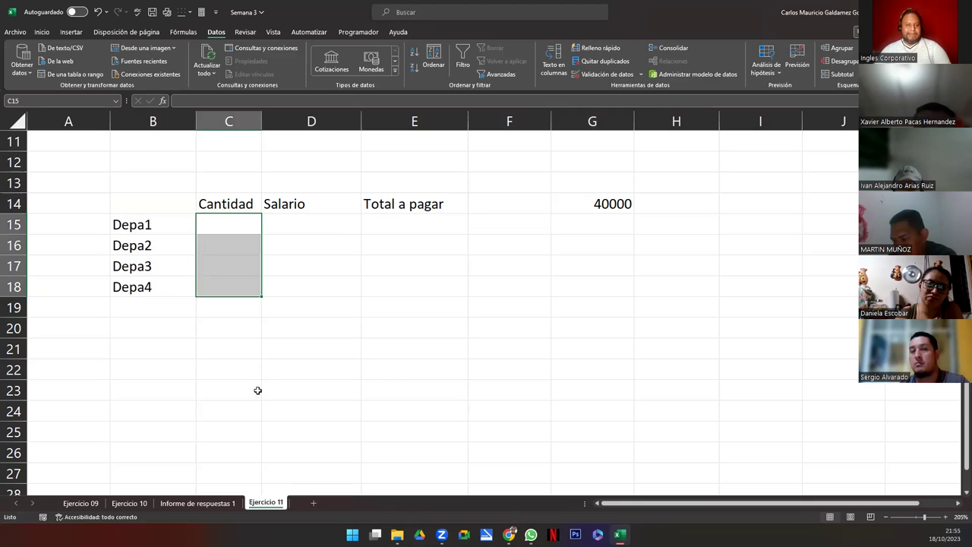
{"action": "left_click_drag", "start_coordinate": [286, 227], "coordinate": [291, 288]}
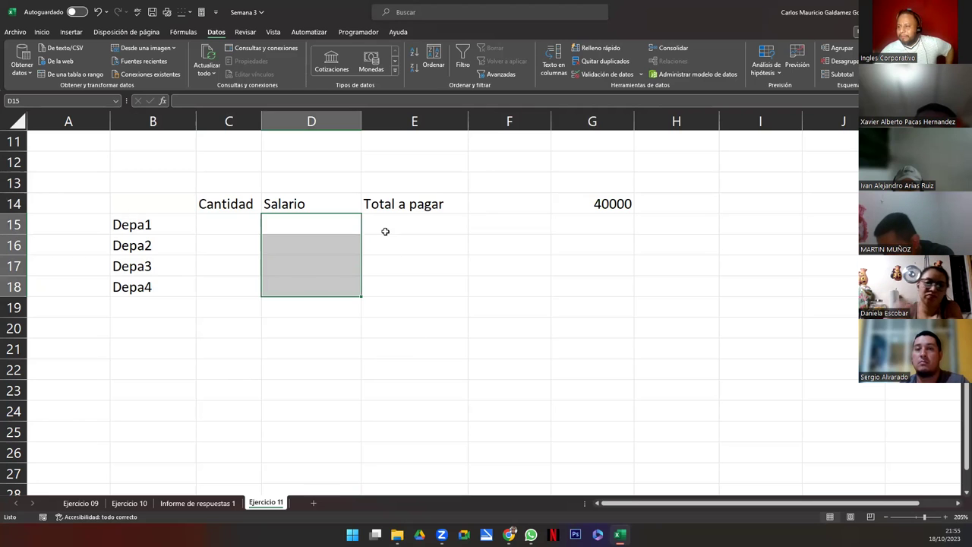
{"action": "left_click_drag", "start_coordinate": [398, 225], "coordinate": [403, 281]}
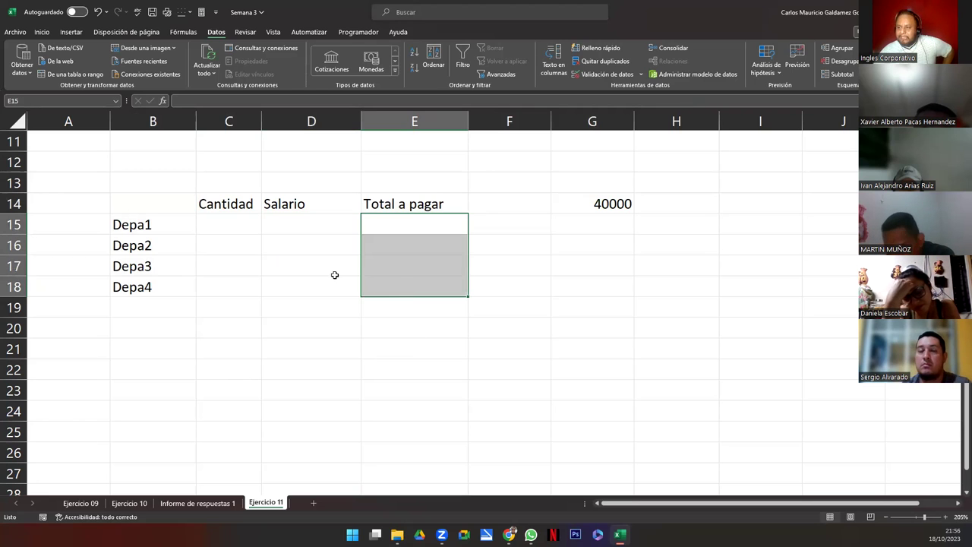
{"action": "left_click_drag", "start_coordinate": [226, 221], "coordinate": [232, 282]}
{"action": "left_click", "coordinate": [228, 293]}
{"action": "left_click", "coordinate": [231, 224]}
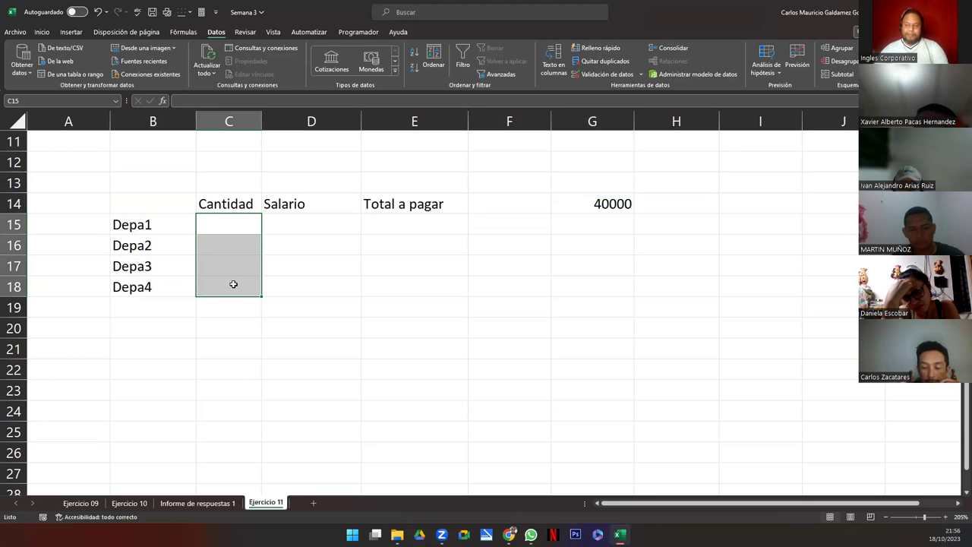
{"action": "left_click", "coordinate": [584, 205]}
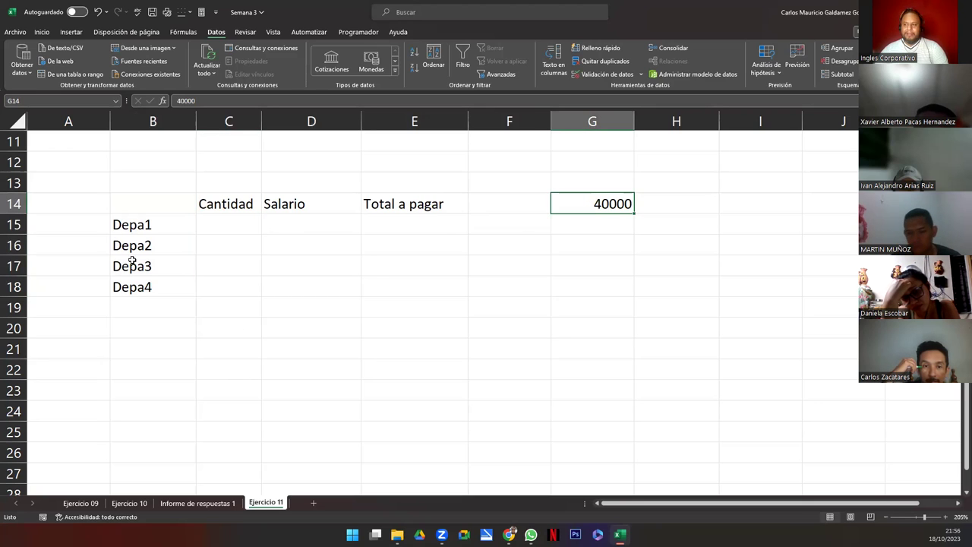
Step: Enter the salaries 600, 750, 425 and 375 for Depa1 to Depa4 in D15:D18
{"action": "left_click", "coordinate": [296, 227]}
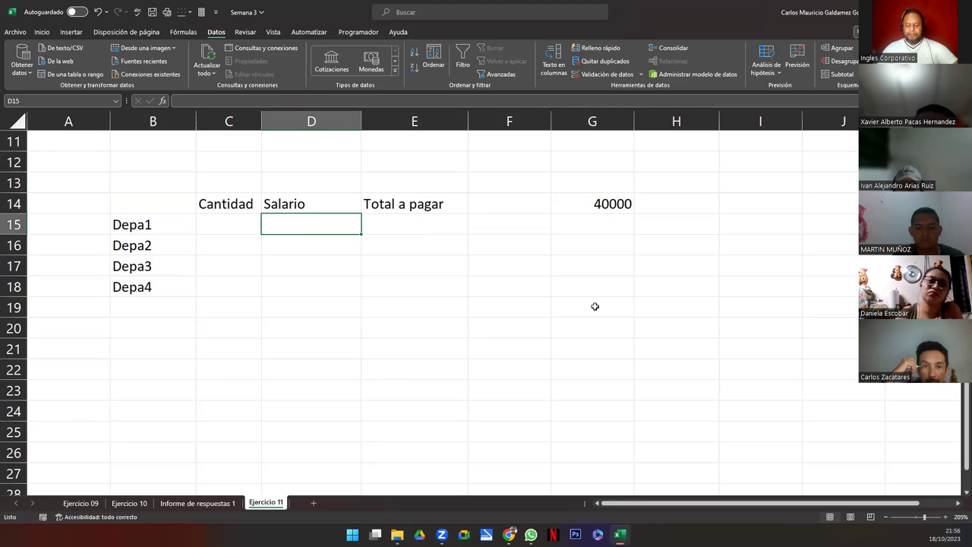
{"action": "type", "text": "600"}
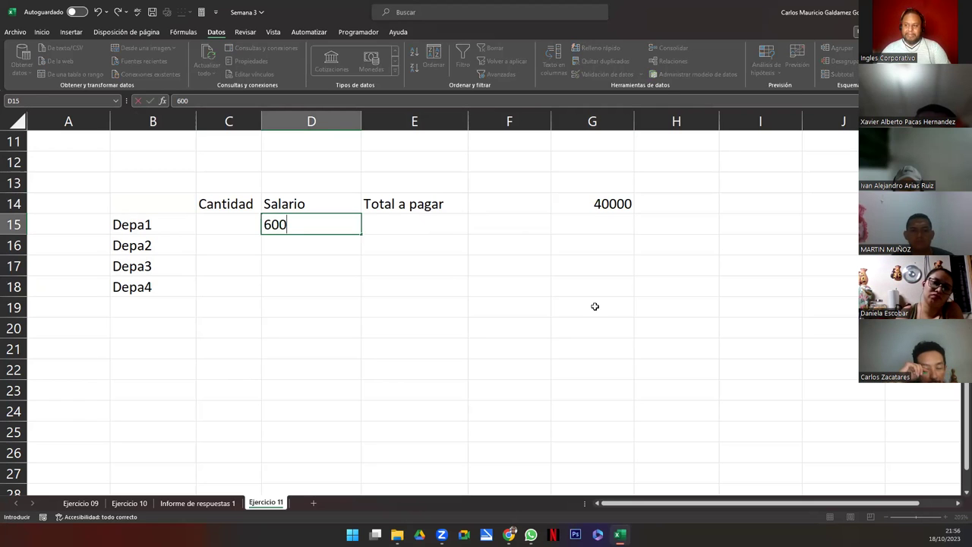
{"action": "key", "text": "Return"}
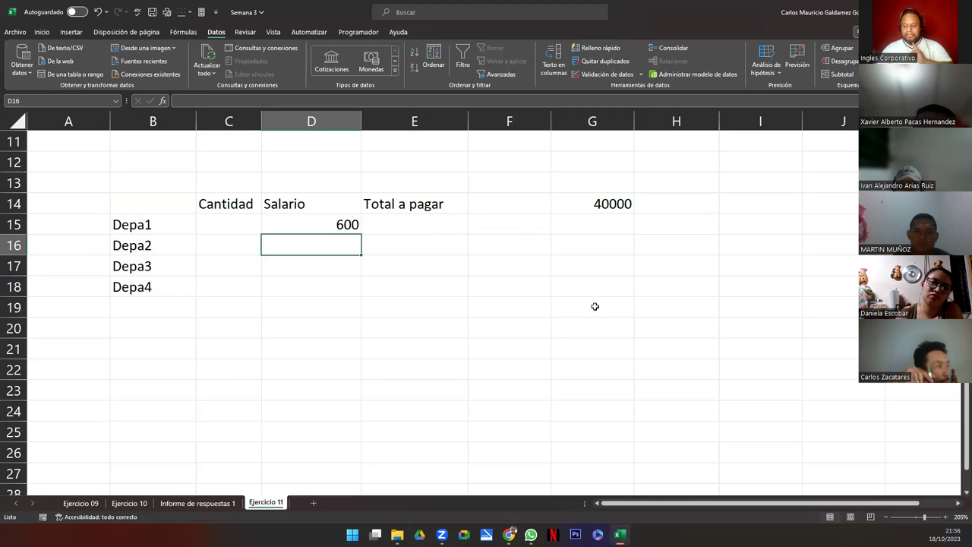
{"action": "type", "text": "750"}
{"action": "key", "text": "Return"}
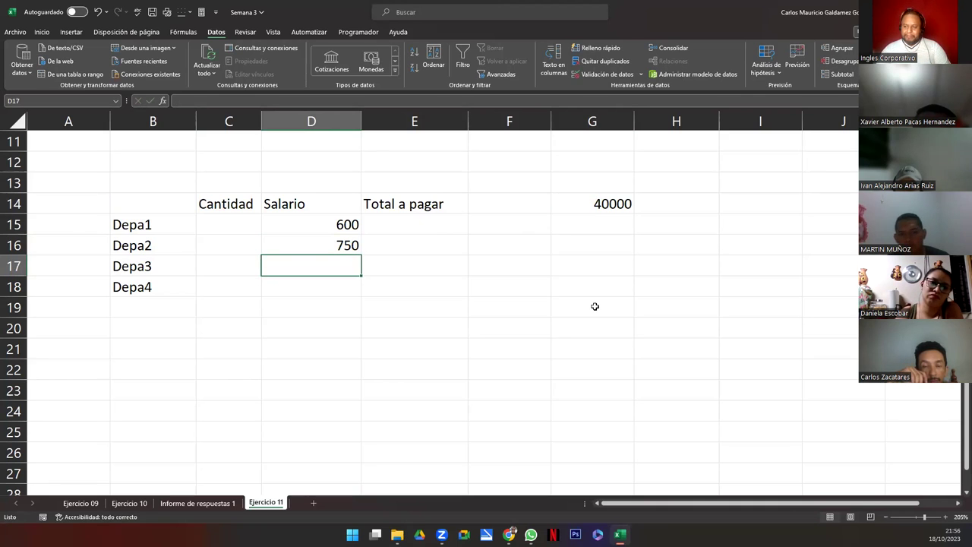
{"action": "type", "text": "4"}
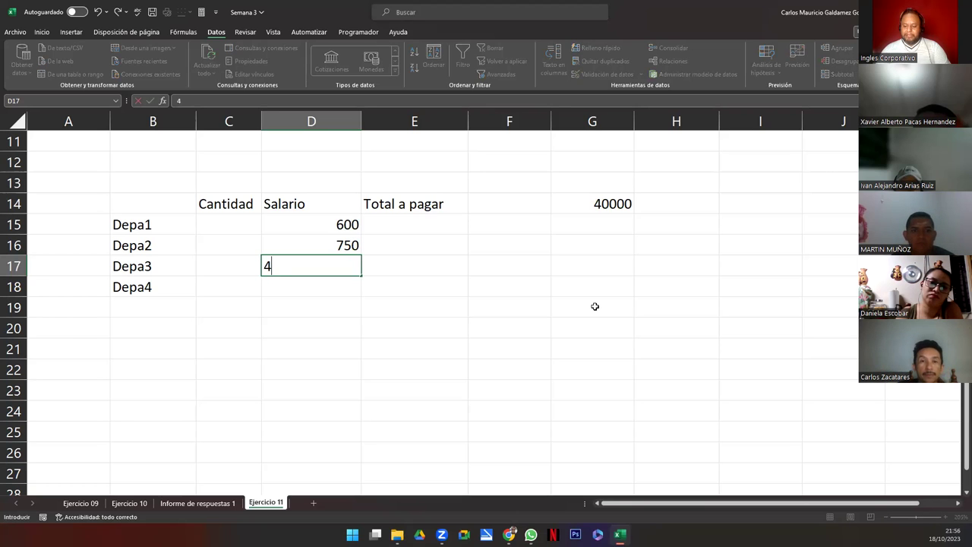
{"action": "type", "text": "25"}
{"action": "key", "text": "Return"}
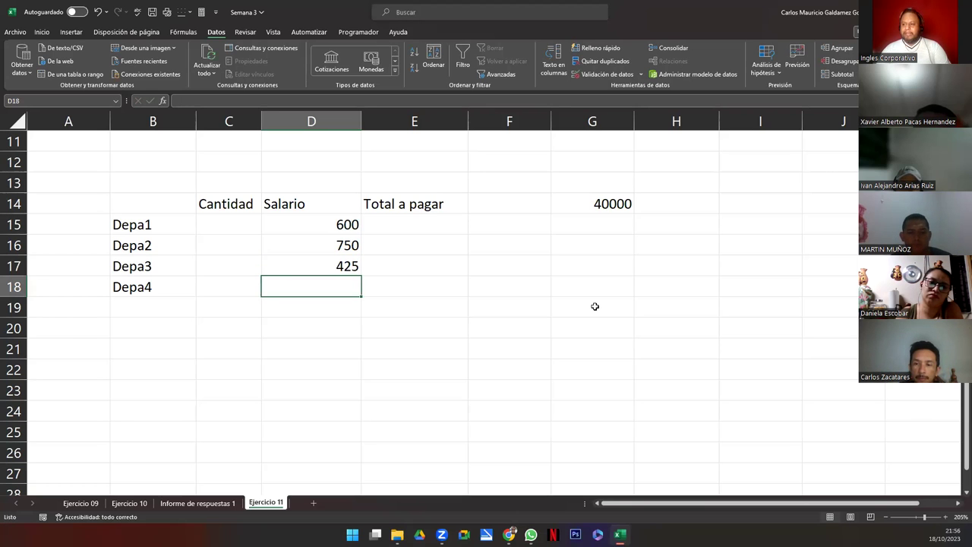
{"action": "type", "text": "375"}
{"action": "key", "text": "Return"}
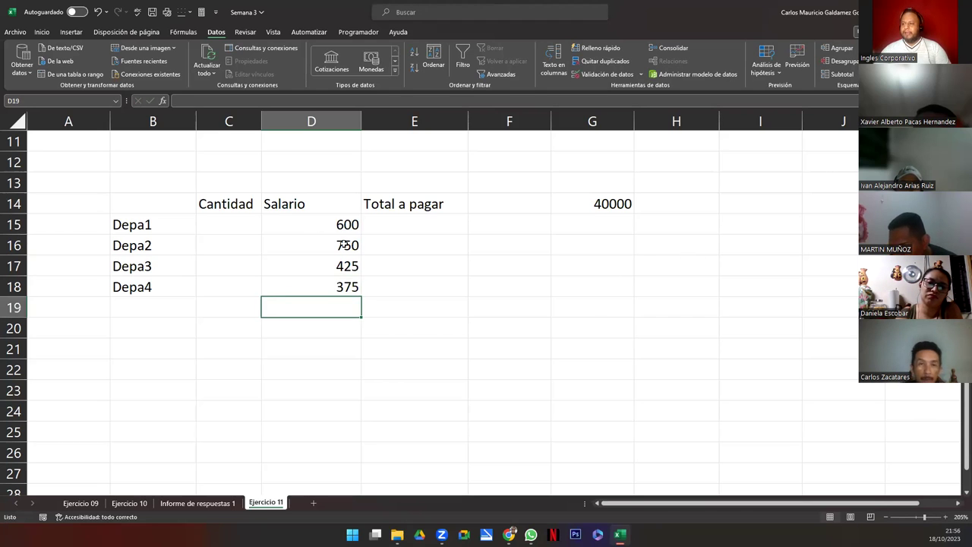
Step: Apply the dollar accounting number format to D15:E18 and to the budget amount in G14
{"action": "left_click_drag", "start_coordinate": [345, 225], "coordinate": [392, 293]}
{"action": "left_click", "coordinate": [41, 32]}
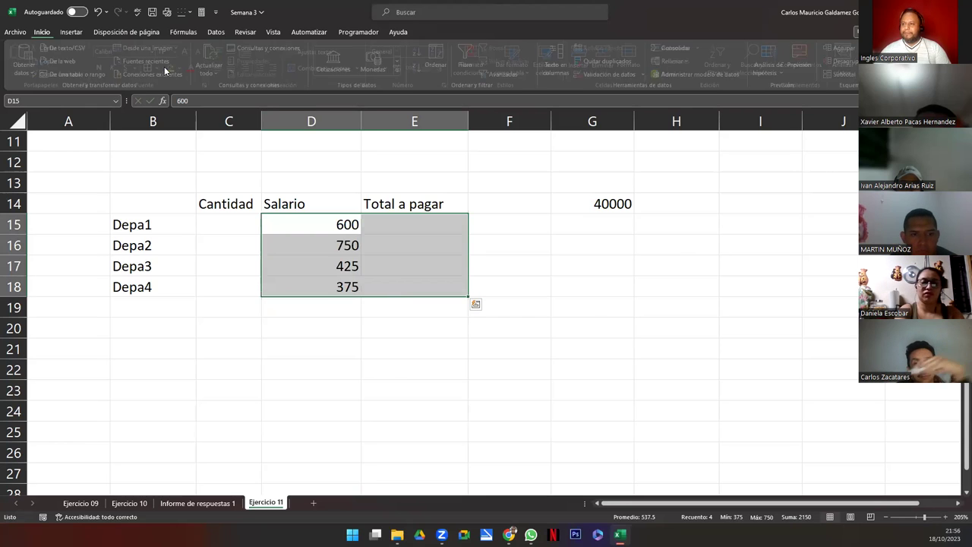
{"action": "left_click", "coordinate": [380, 68]}
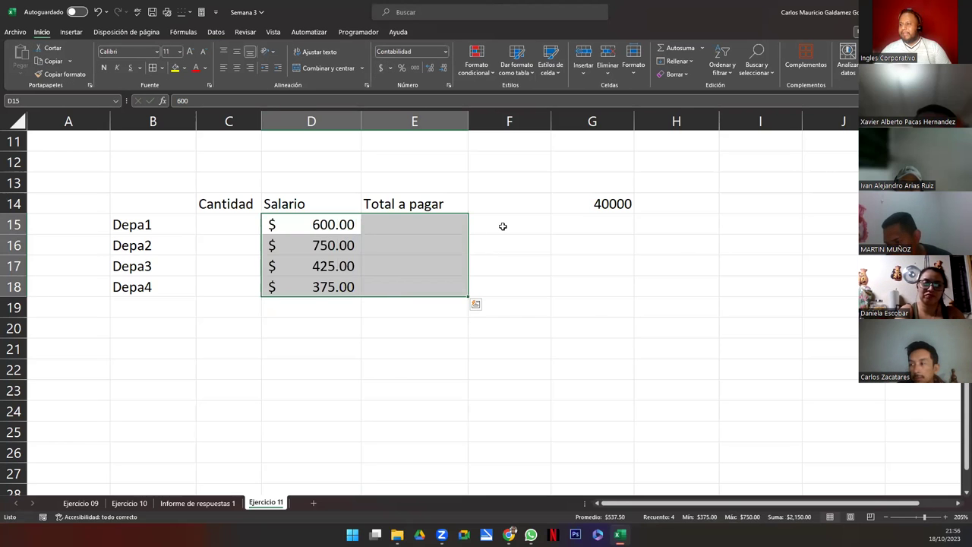
{"action": "left_click", "coordinate": [589, 203]}
{"action": "left_click", "coordinate": [381, 67]}
{"action": "left_click_drag", "start_coordinate": [251, 218], "coordinate": [231, 290]}
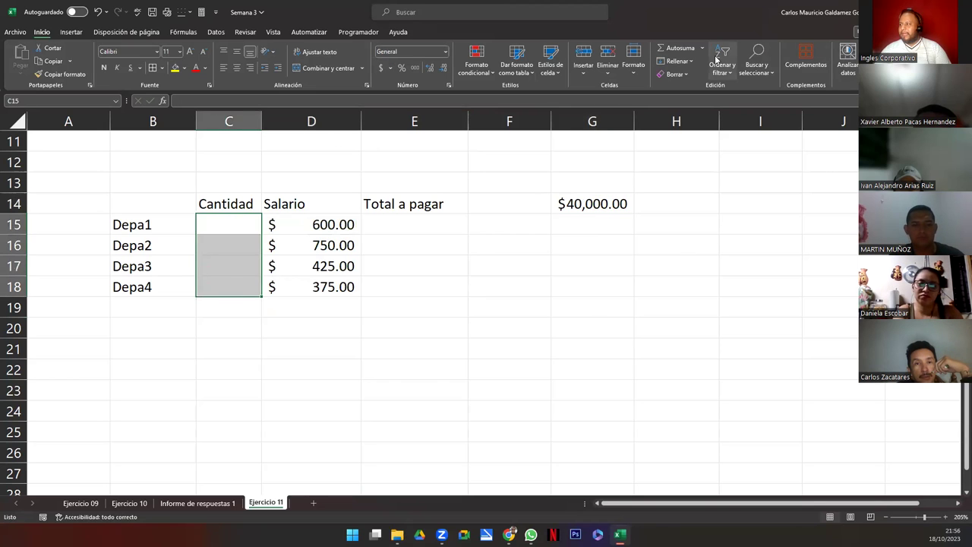
{"action": "type", "text": "=SUMA()"}
{"action": "key", "text": "Left"}
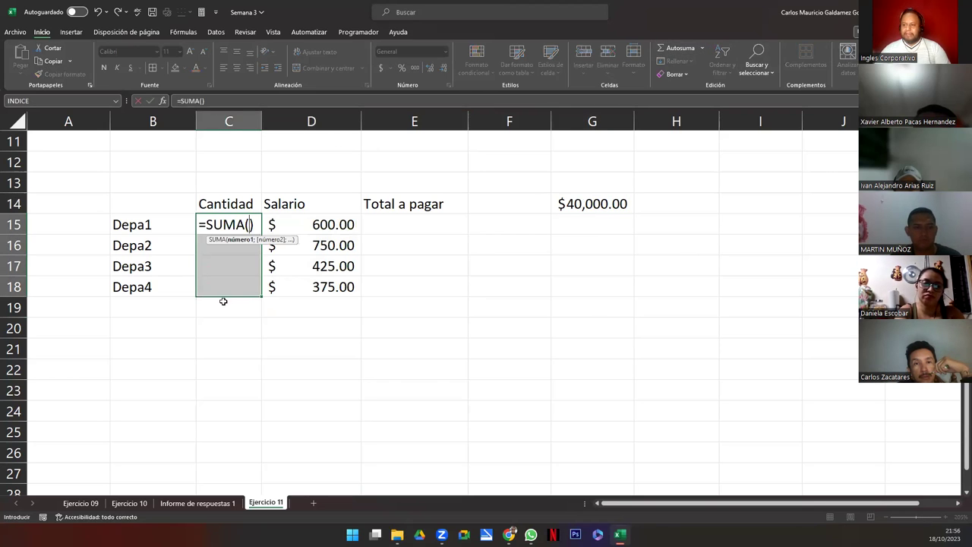
{"action": "key", "text": "Escape"}
Step: Total the Cantidad column in C19 with =SUMA(C15:C18)
{"action": "left_click", "coordinate": [221, 306]}
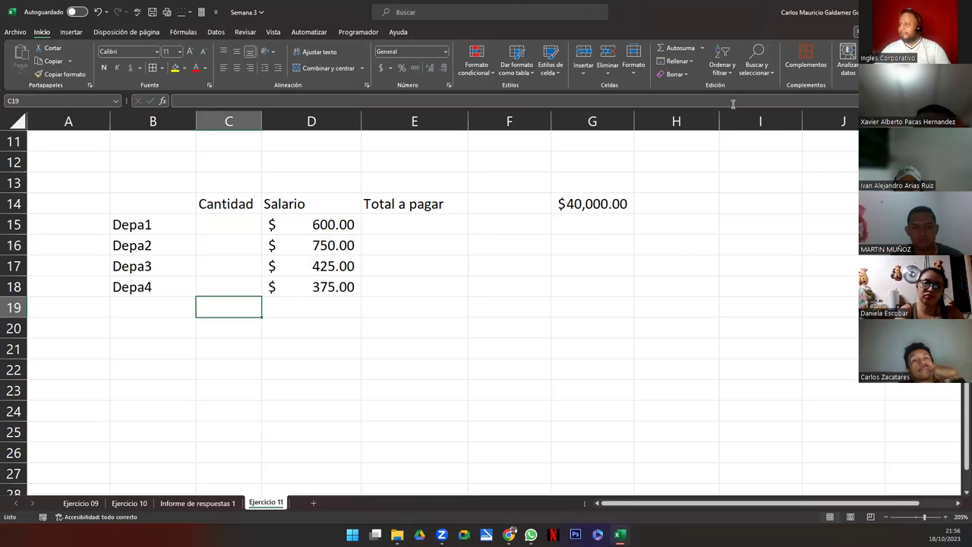
{"action": "left_click", "coordinate": [678, 47]}
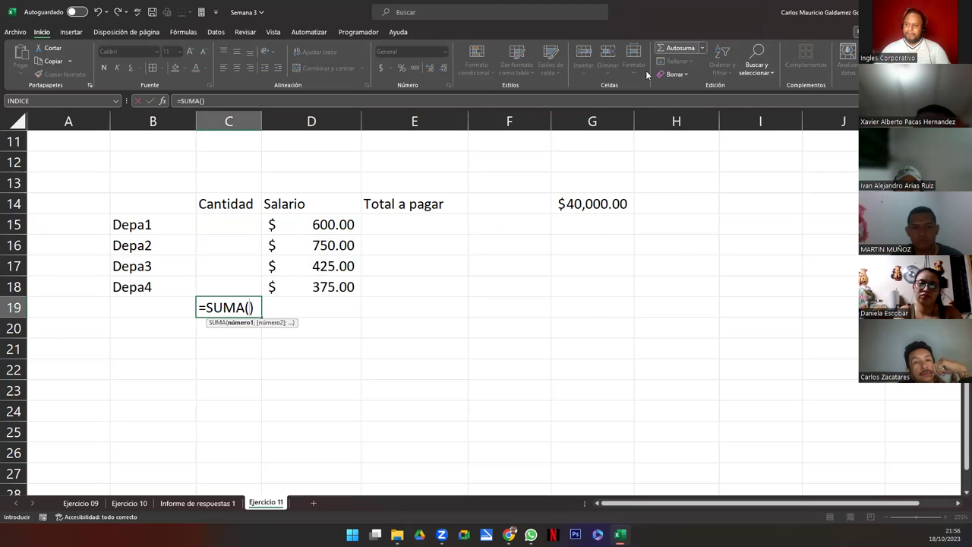
{"action": "left_click_drag", "start_coordinate": [224, 224], "coordinate": [212, 285]}
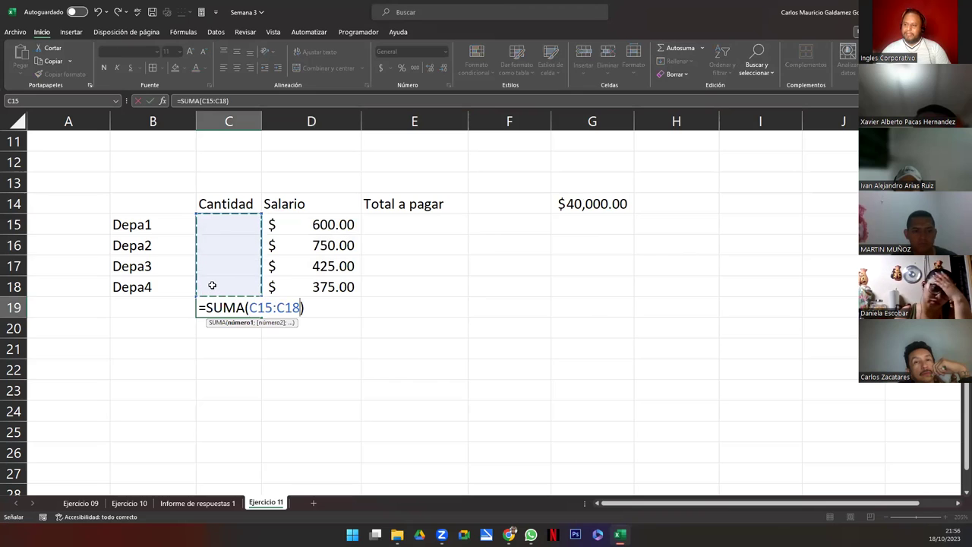
{"action": "key", "text": "Return"}
Step: Copy the sum formula from C19 to E19 and apply the dollar accounting format to E19
{"action": "key", "text": "Up"}
{"action": "key", "text": "Right"}
{"action": "key", "text": "Left"}
{"action": "key", "text": "ctrl+c"}
{"action": "key", "text": "Right"}
{"action": "key", "text": "Right"}
{"action": "key", "text": "Return"}
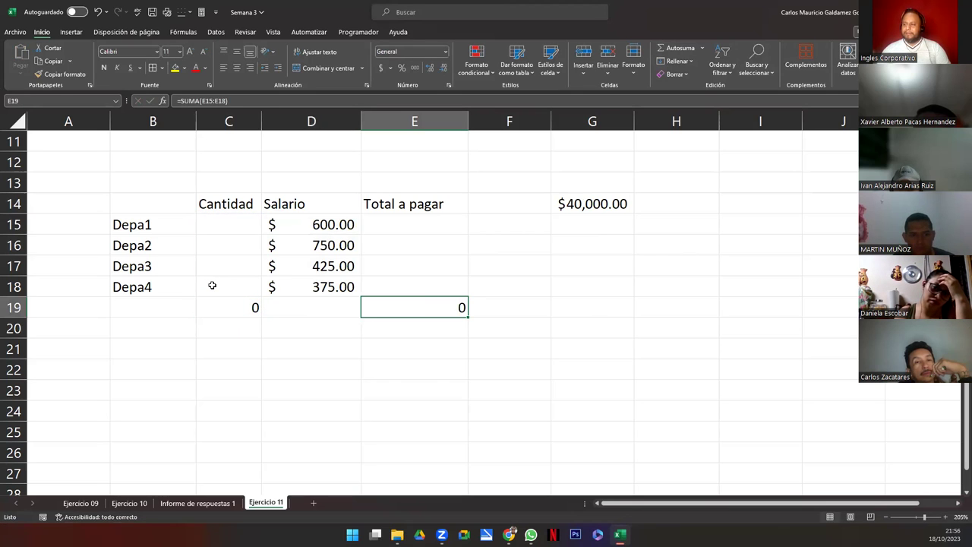
{"action": "left_click", "coordinate": [381, 68]}
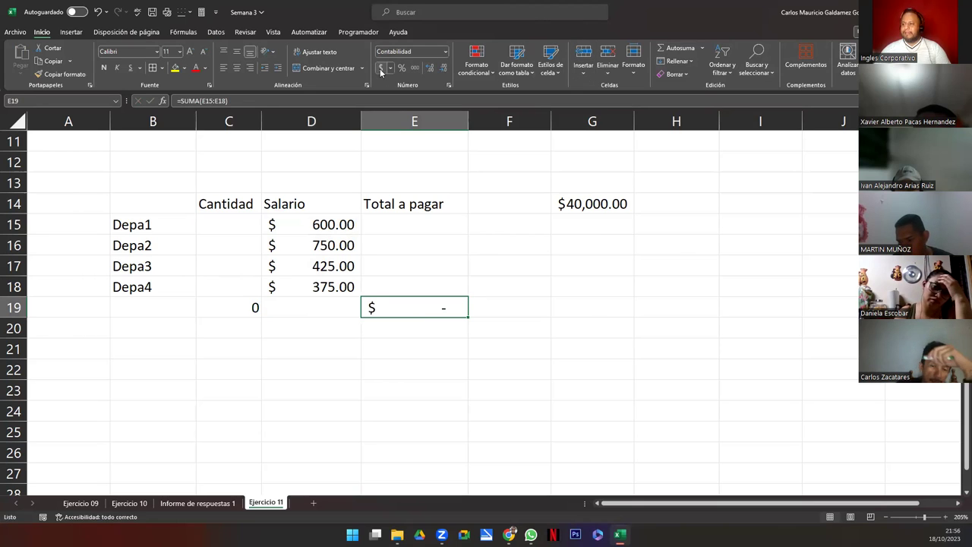
Step: Write the constraint note "Dep 1 y 2 >5 <15" in G17
{"action": "left_click", "coordinate": [566, 289]}
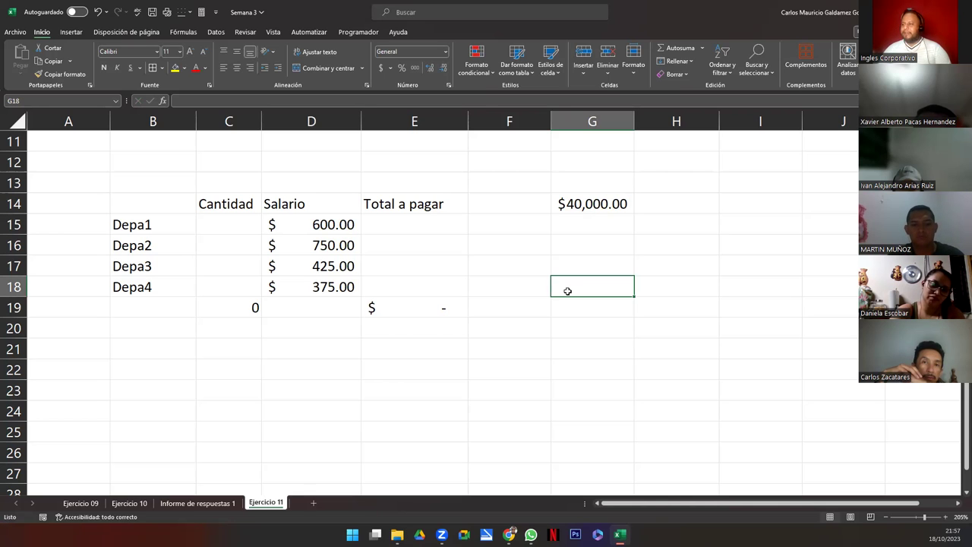
{"action": "left_click", "coordinate": [571, 268]}
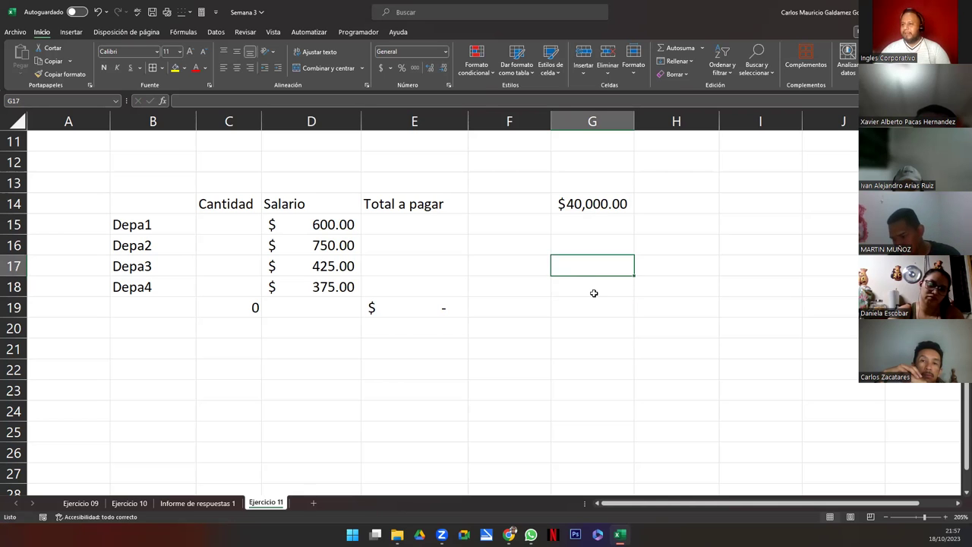
{"action": "type", "text": "Dep"}
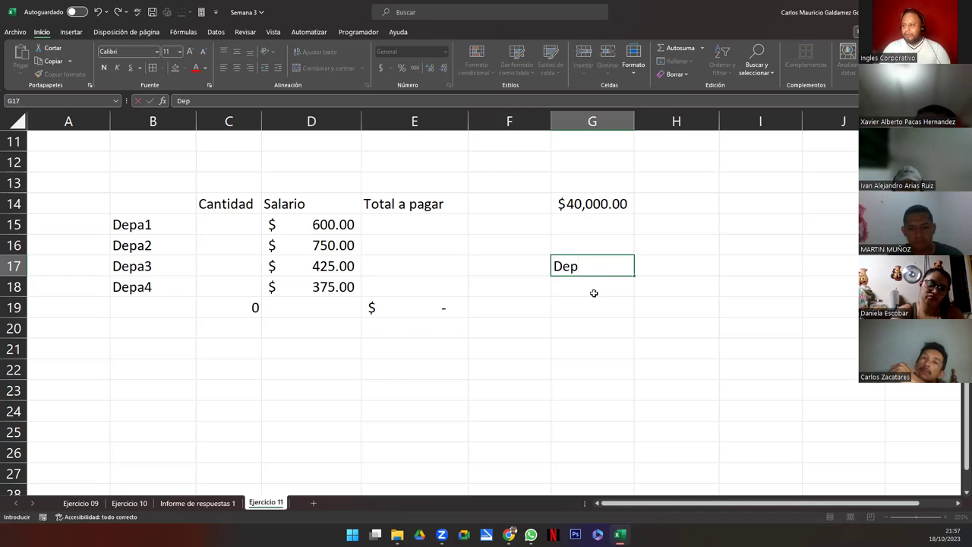
{"action": "type", "text": " 1 y 2"}
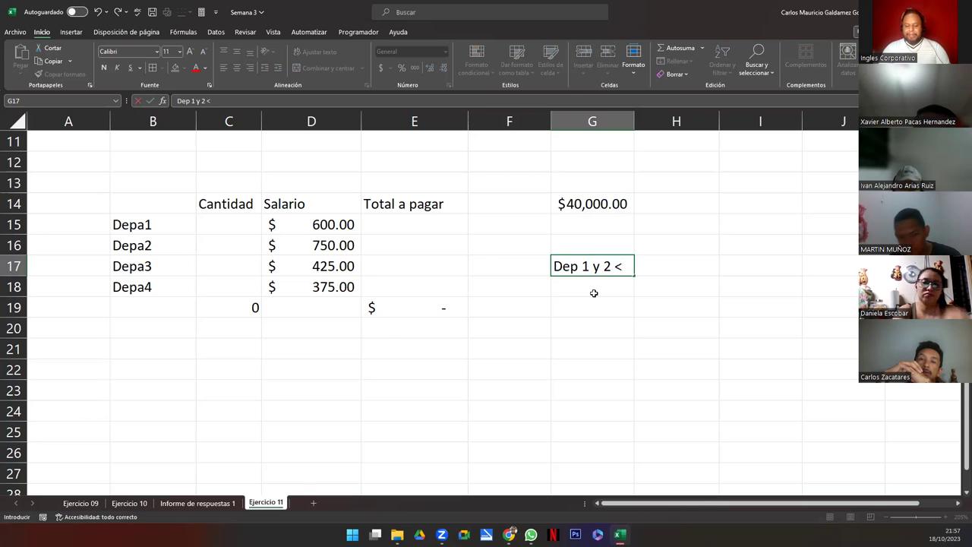
{"action": "type", "text": " >"}
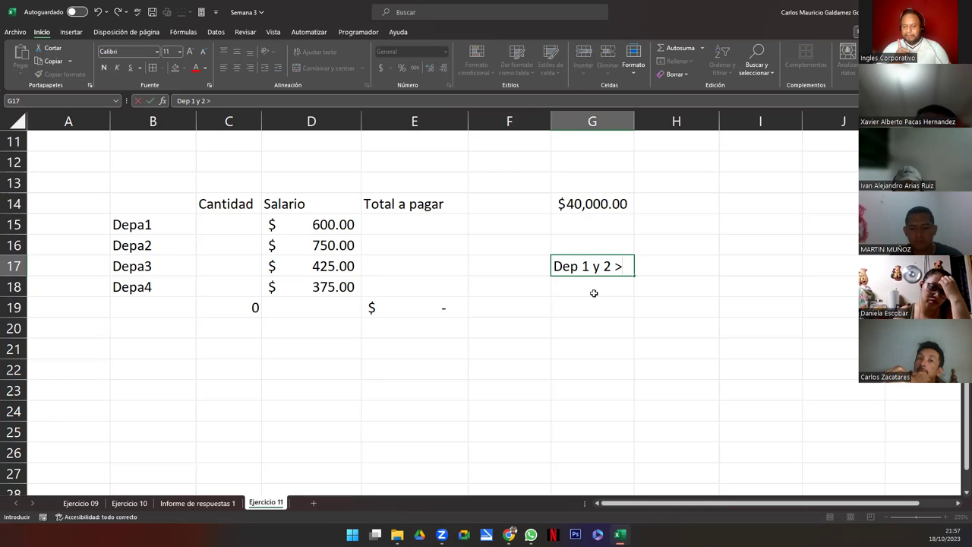
{"action": "type", "text": "5"}
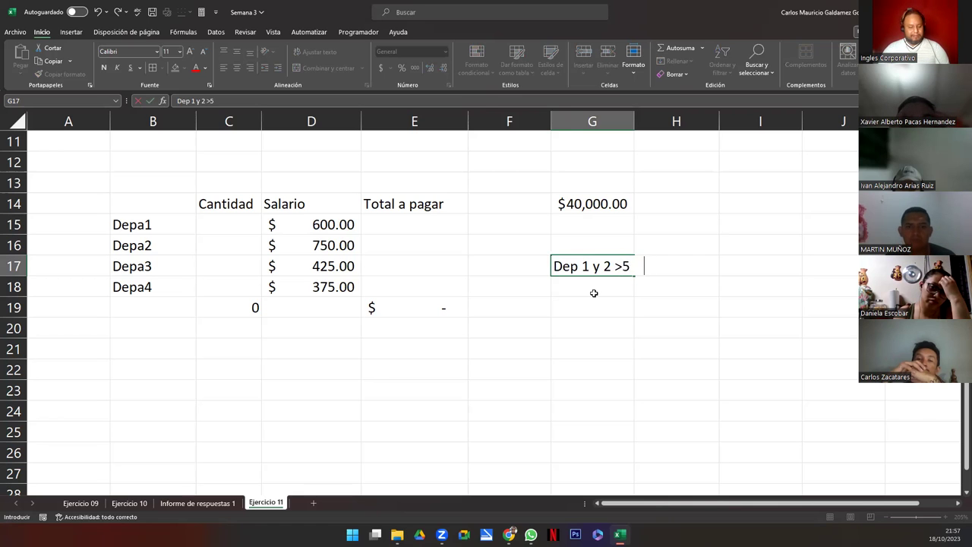
{"action": "type", "text": "   >"}
{"action": "key", "text": "BackSpace"}
{"action": "key", "text": "BackSpace"}
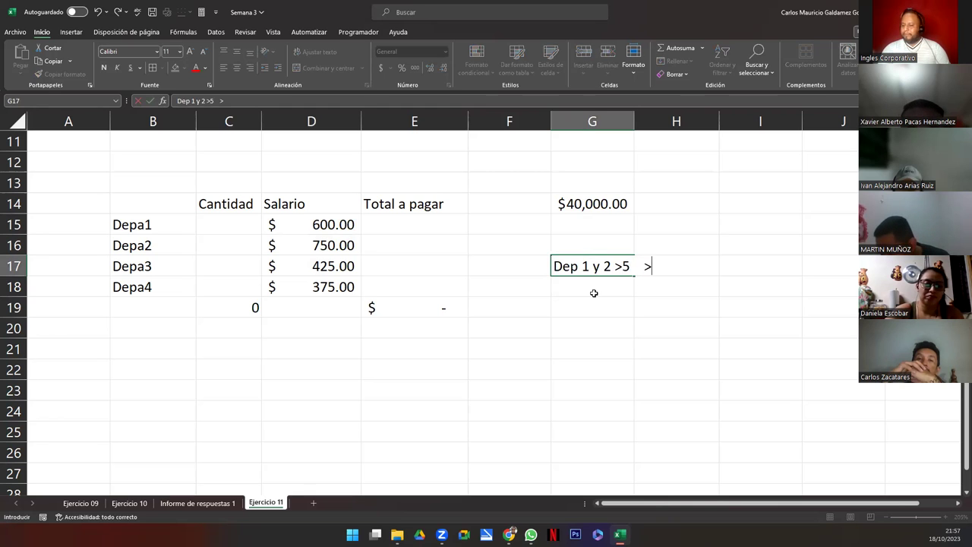
{"action": "key", "text": "BackSpace"}
{"action": "type", "text": "<"}
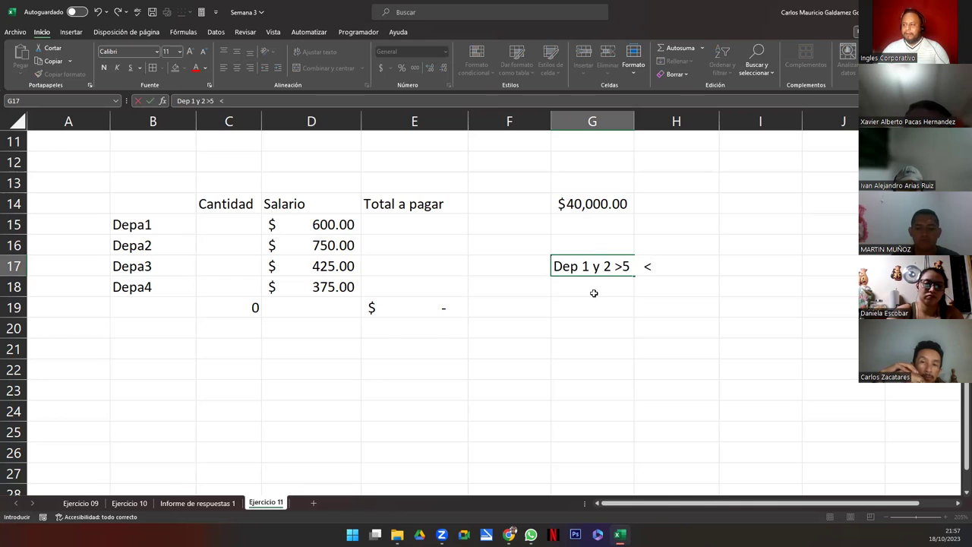
{"action": "type", "text": "15"}
{"action": "key", "text": "Return"}
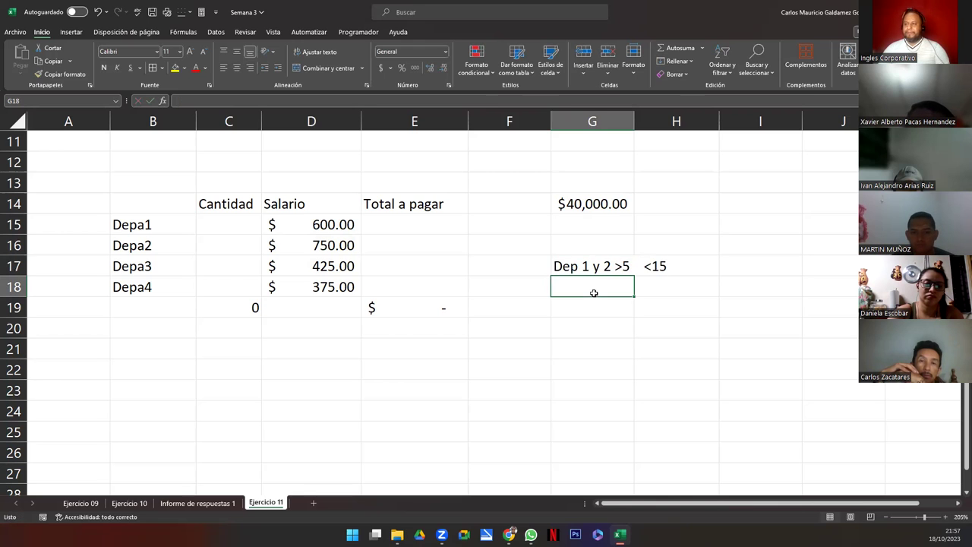
Step: Write the constraint note "Dep 3 >5 <=10" in G18
{"action": "type", "text": "Depar"}
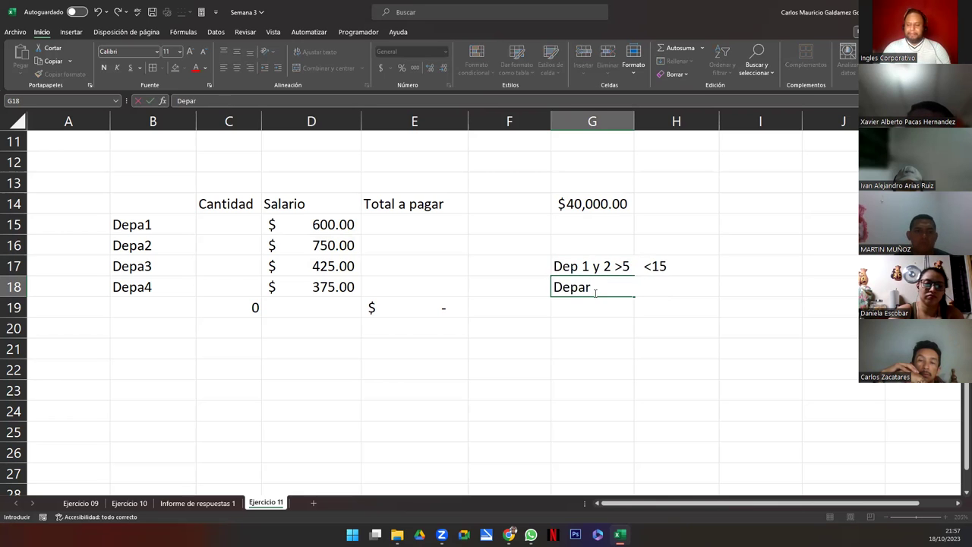
{"action": "key", "text": "BackSpace"}
{"action": "key", "text": "BackSpace"}
{"action": "type", "text": " 3"}
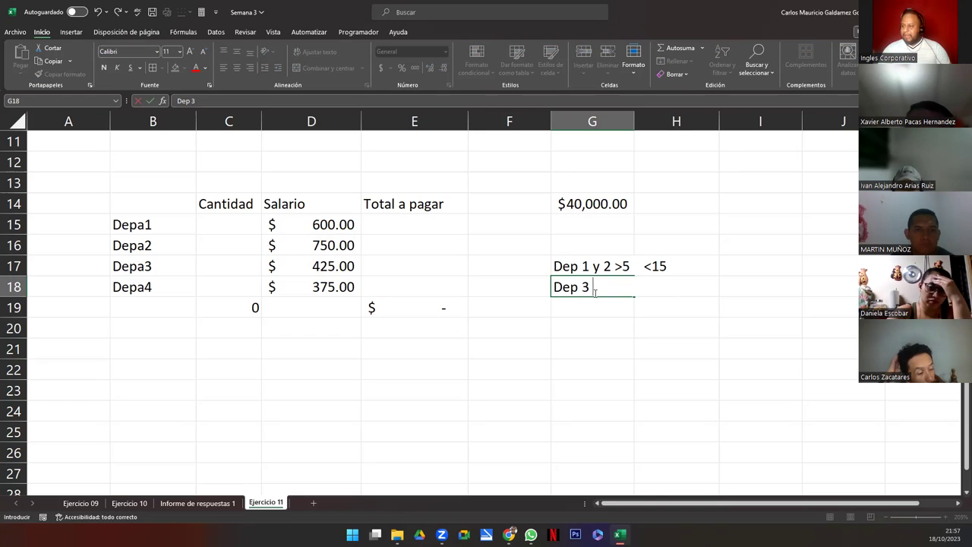
{"action": "type", "text": " >5 <"}
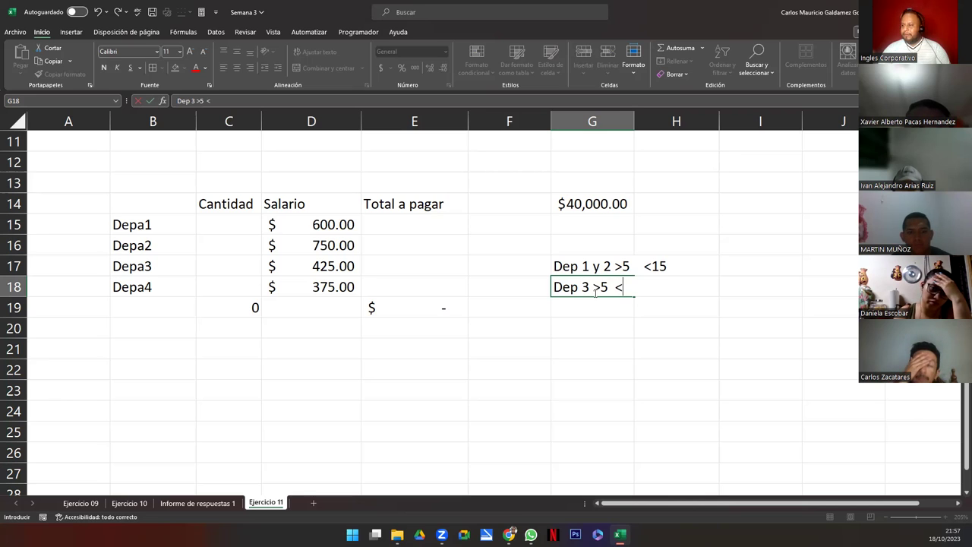
{"action": "type", "text": "=10"}
{"action": "key", "text": "Return"}
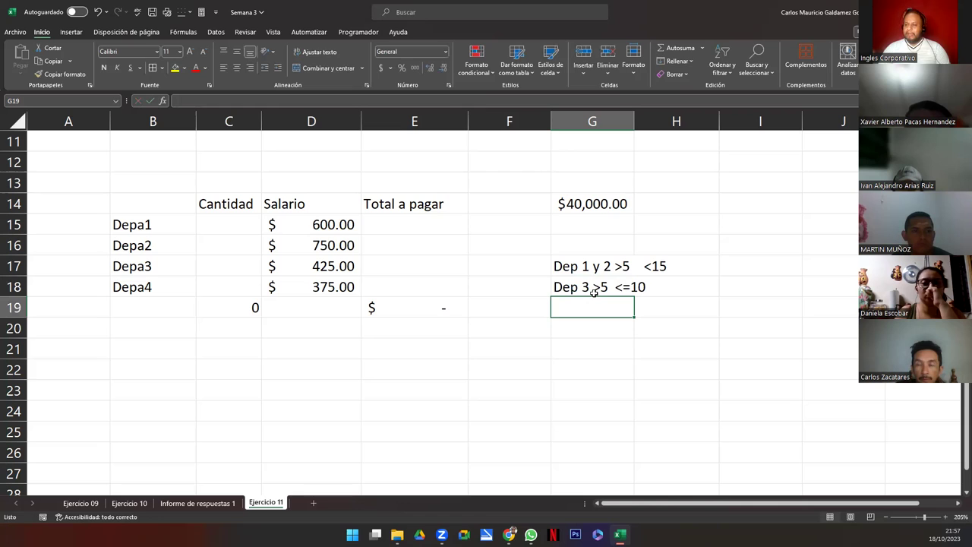
Step: Write the constraint note "Dep 4 >5" in G19
{"action": "type", "text": "Dep4"}
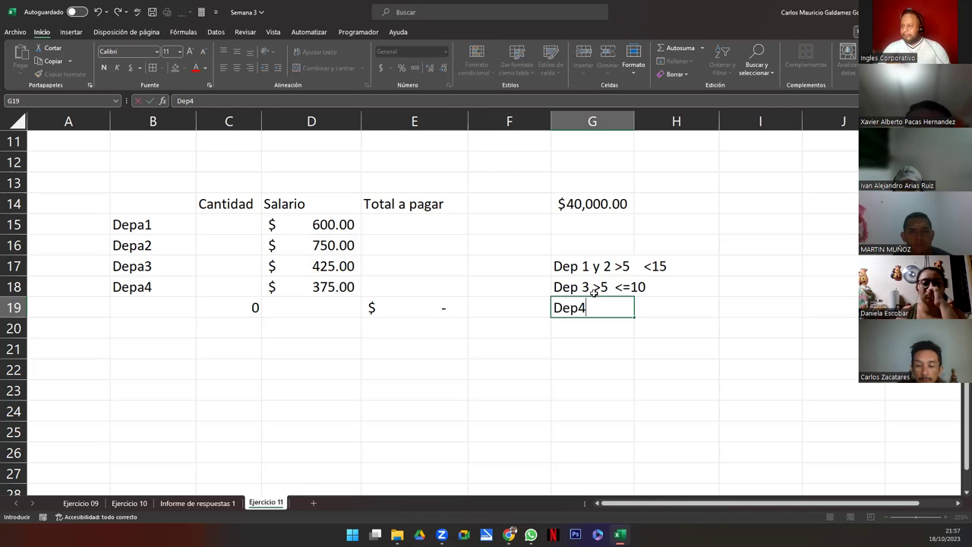
{"action": "key", "text": "BackSpace"}
{"action": "type", "text": "4"}
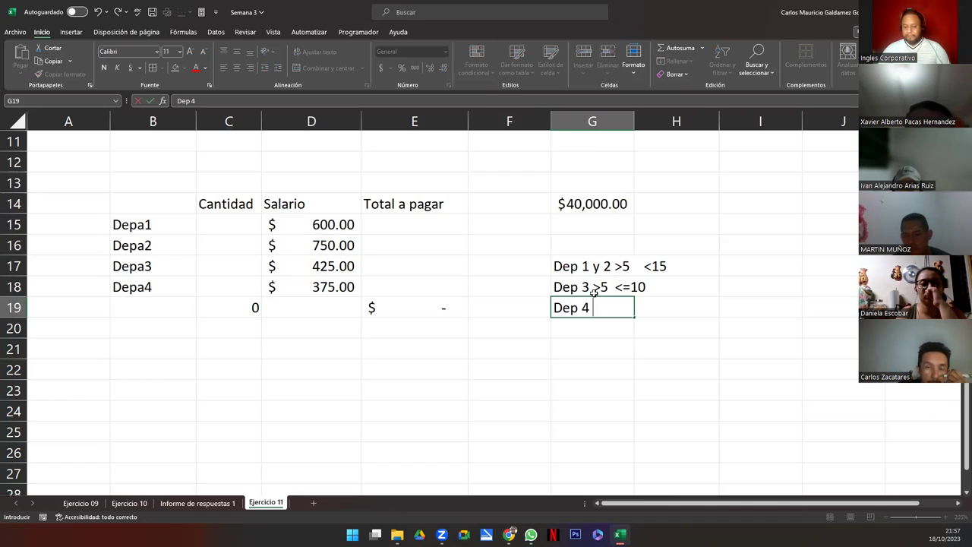
{"action": "type", "text": " >5"}
{"action": "key", "text": "Return"}
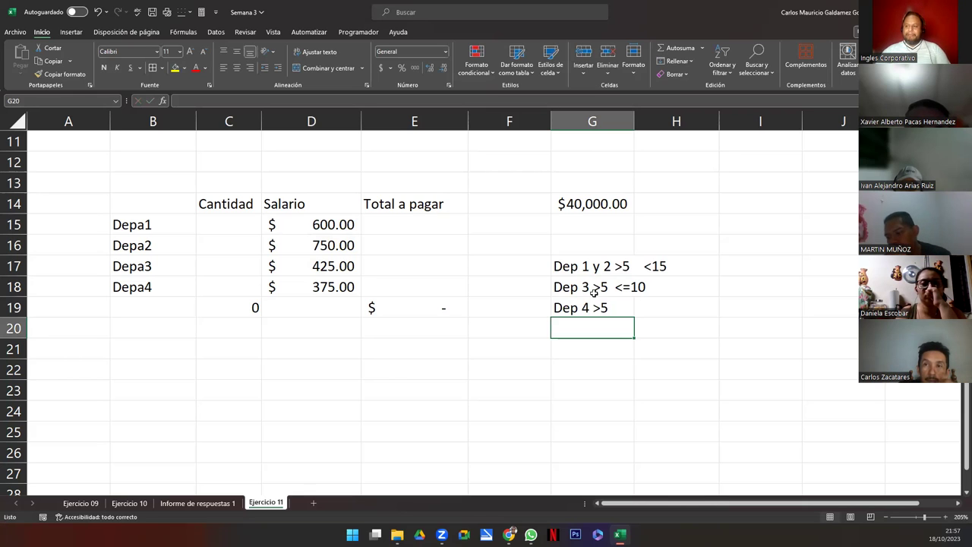
Step: Review the empty Cantidad cells and the whole department salary example, along with the articles table above it
{"action": "left_click_drag", "start_coordinate": [237, 223], "coordinate": [233, 282]}
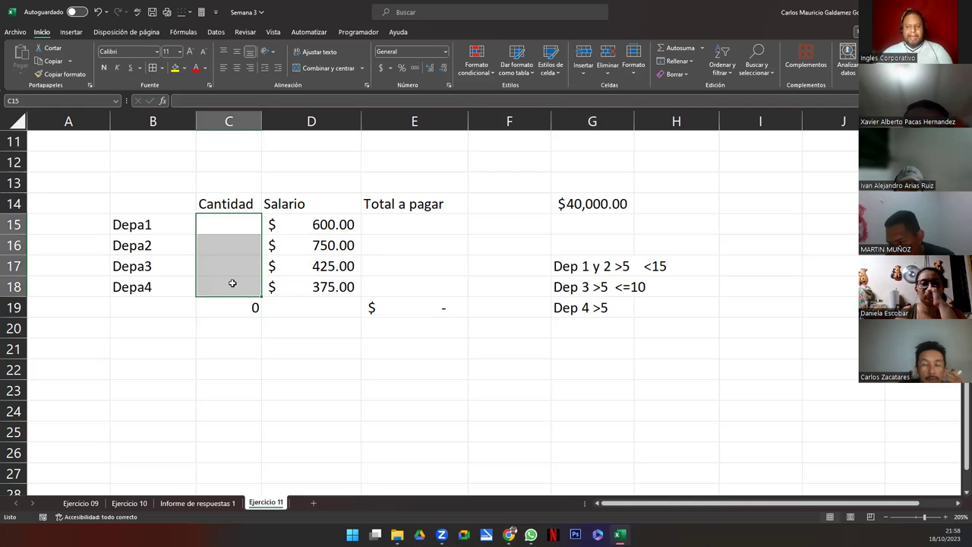
{"action": "left_click", "coordinate": [232, 283]}
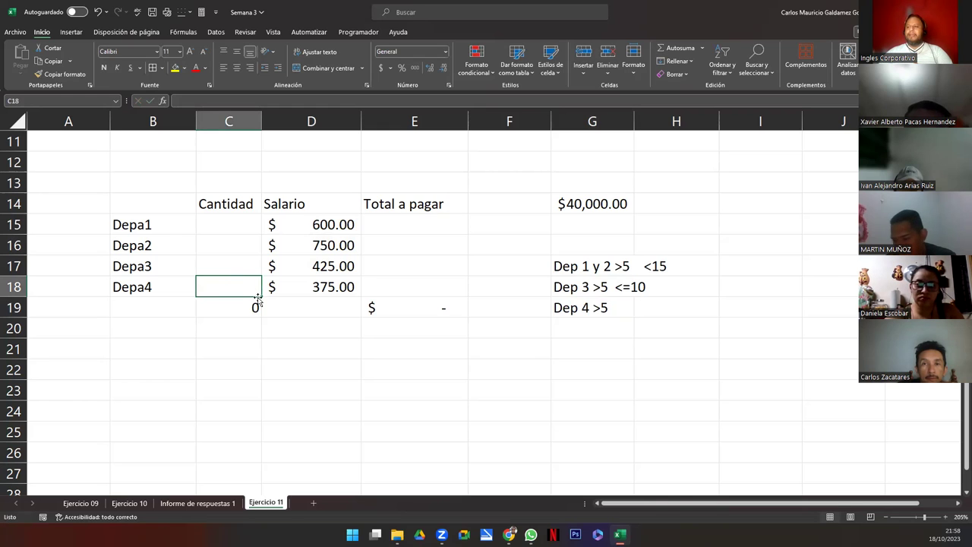
{"action": "left_click_drag", "start_coordinate": [149, 200], "coordinate": [644, 322]}
{"action": "scroll", "coordinate": [372, 291], "scroll_direction": "up", "scroll_amount": 3}
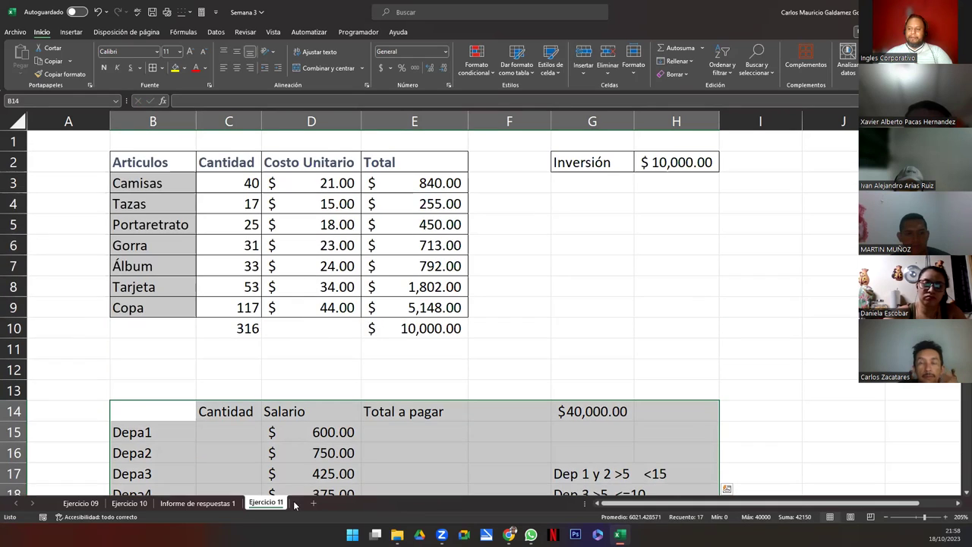
{"action": "left_click", "coordinate": [246, 382]}
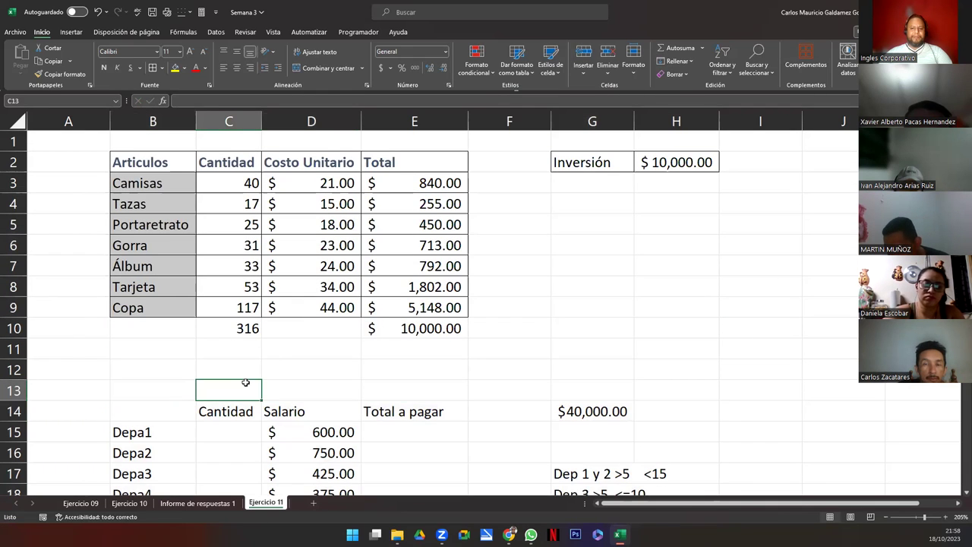
{"action": "scroll", "coordinate": [262, 385], "scroll_direction": "down", "scroll_amount": 5}
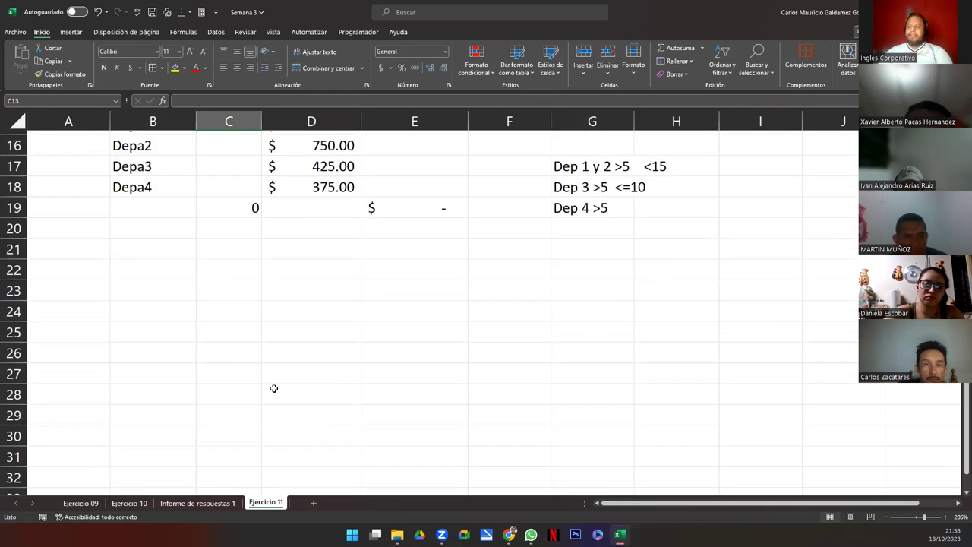
{"action": "scroll", "coordinate": [395, 395], "scroll_direction": "up", "scroll_amount": 5}
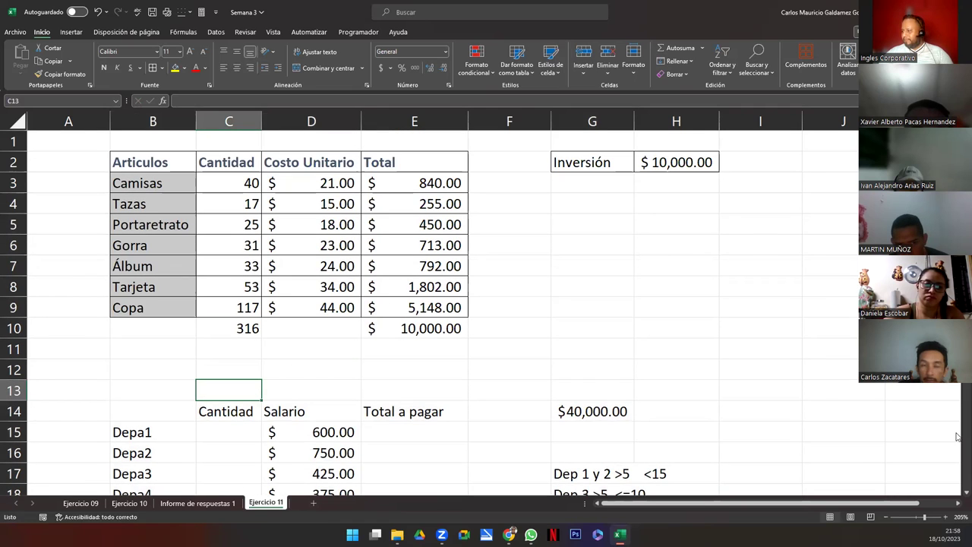
{"action": "left_click", "coordinate": [958, 494]}
{"action": "scroll", "coordinate": [573, 372], "scroll_direction": "down", "scroll_amount": 2}
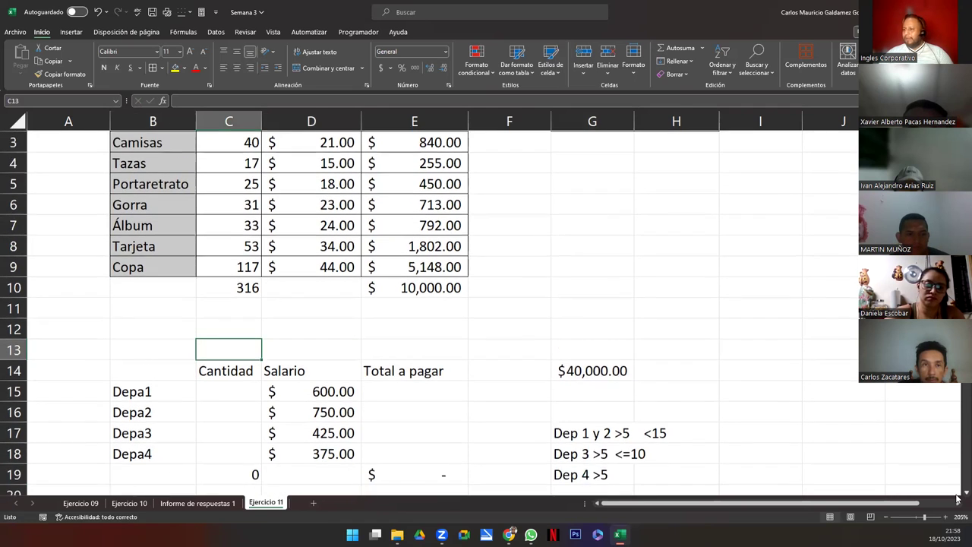
Step: Label the 40000 budget by entering "Capital" in G13, directly above the amount
{"action": "left_click", "coordinate": [577, 287]}
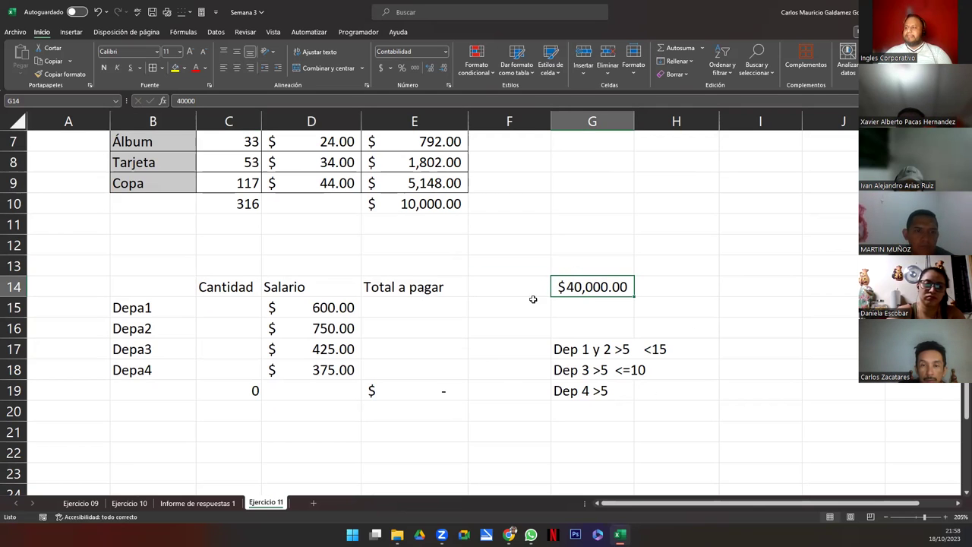
{"action": "left_click", "coordinate": [580, 267]}
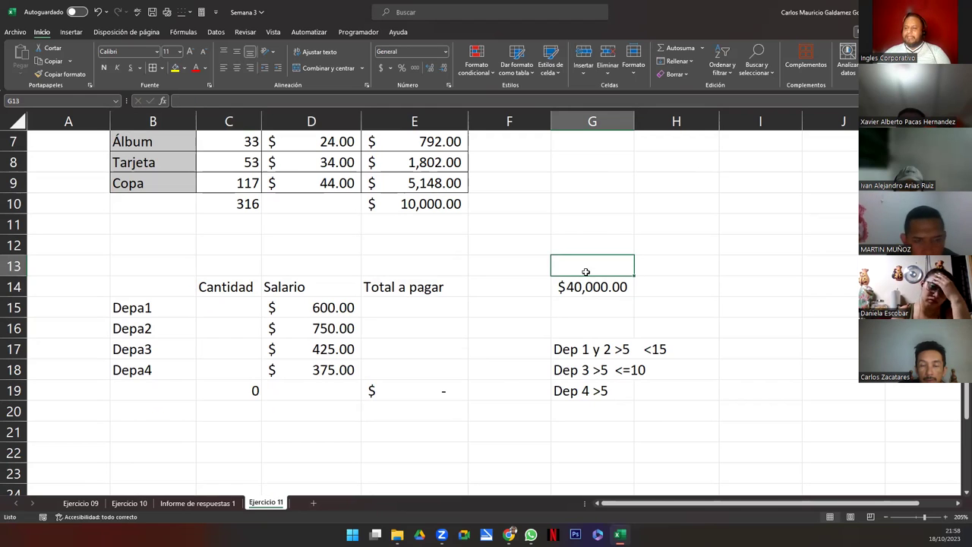
{"action": "type", "text": "Capita"}
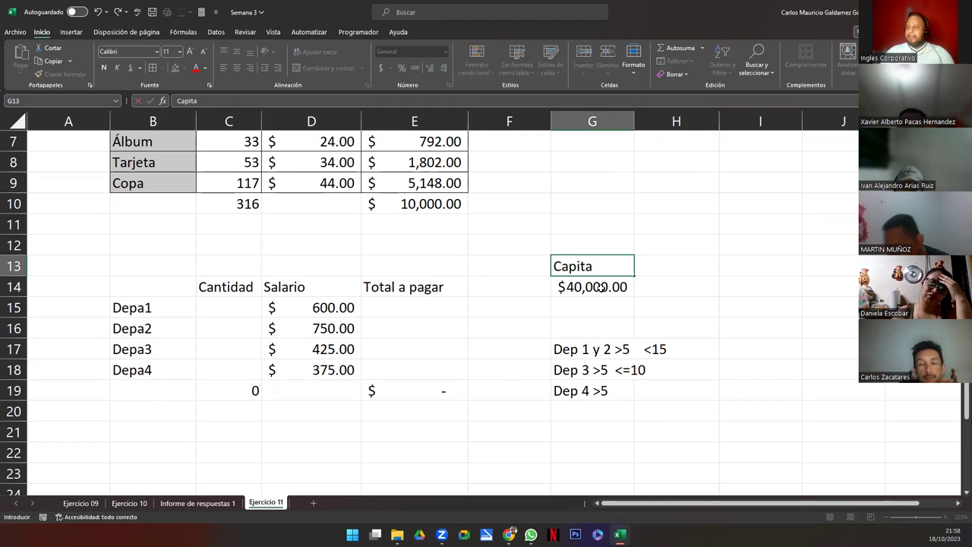
{"action": "key", "text": "Return"}
{"action": "key", "text": "Return"}
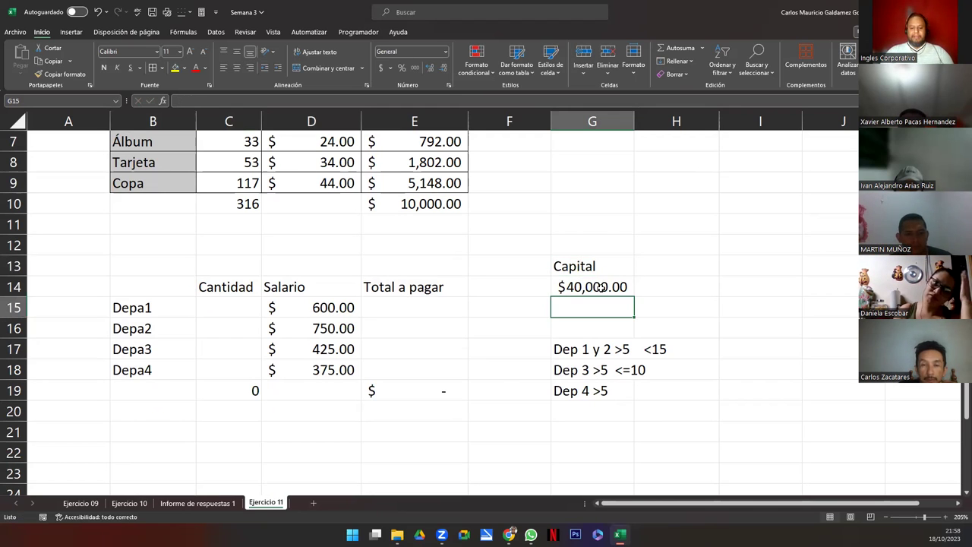
Step: Add up the four departments' Total a pagar cells in G15 with the formula =E15+E16+E17+E18
{"action": "type", "text": "="}
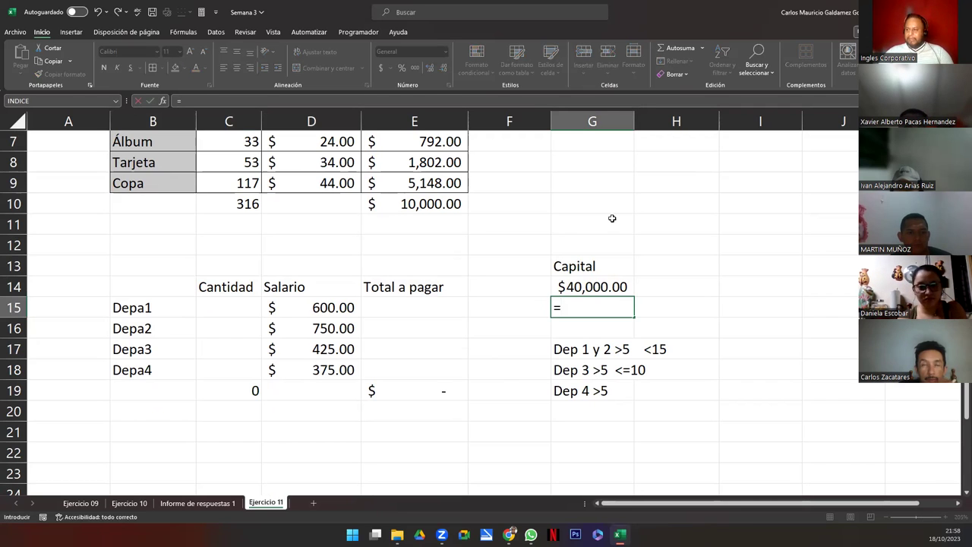
{"action": "left_click", "coordinate": [434, 311]}
{"action": "type", "text": "+"}
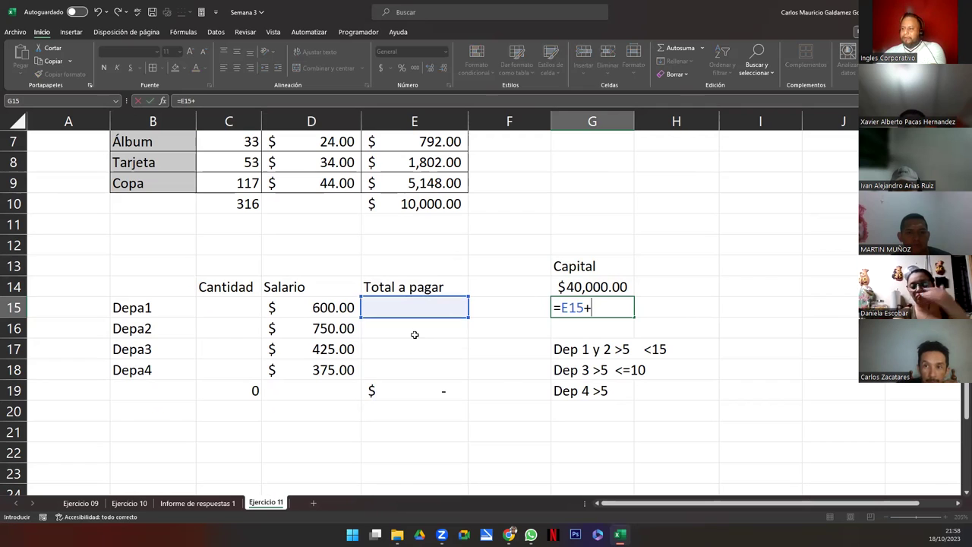
{"action": "left_click", "coordinate": [414, 332]}
{"action": "type", "text": "+"}
{"action": "left_click", "coordinate": [419, 351]}
{"action": "type", "text": "+"}
{"action": "left_click", "coordinate": [417, 372]}
{"action": "type", "text": "+"}
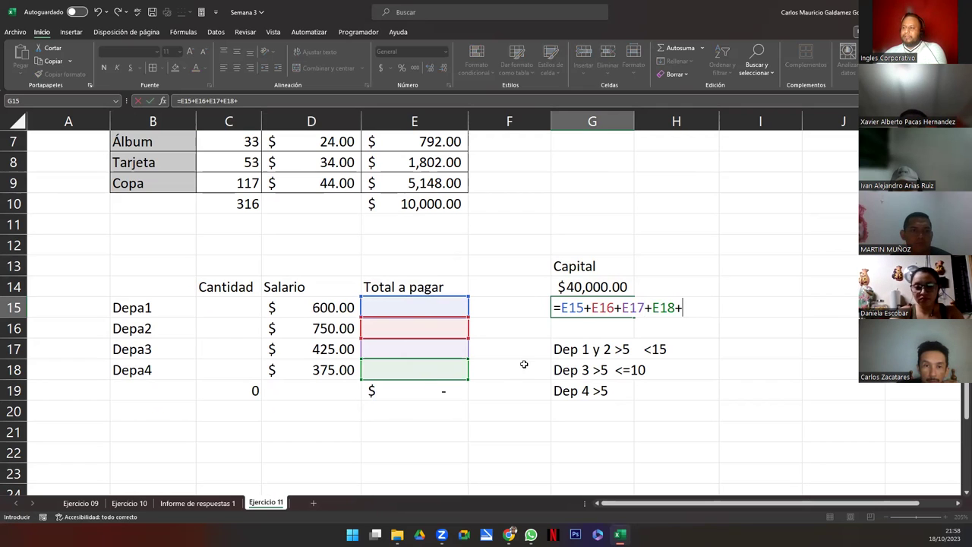
{"action": "key", "text": "Return"}
Step: Enter the label "Obt" in F15 beside the sum formula
{"action": "key", "text": "Up"}
{"action": "key", "text": "Left"}
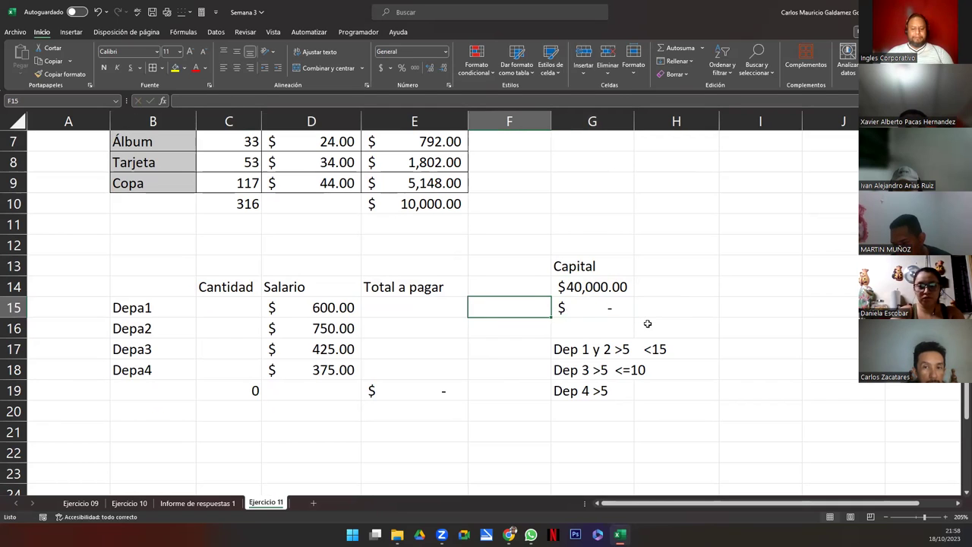
{"action": "type", "text": "Obt"}
{"action": "key", "text": "Up"}
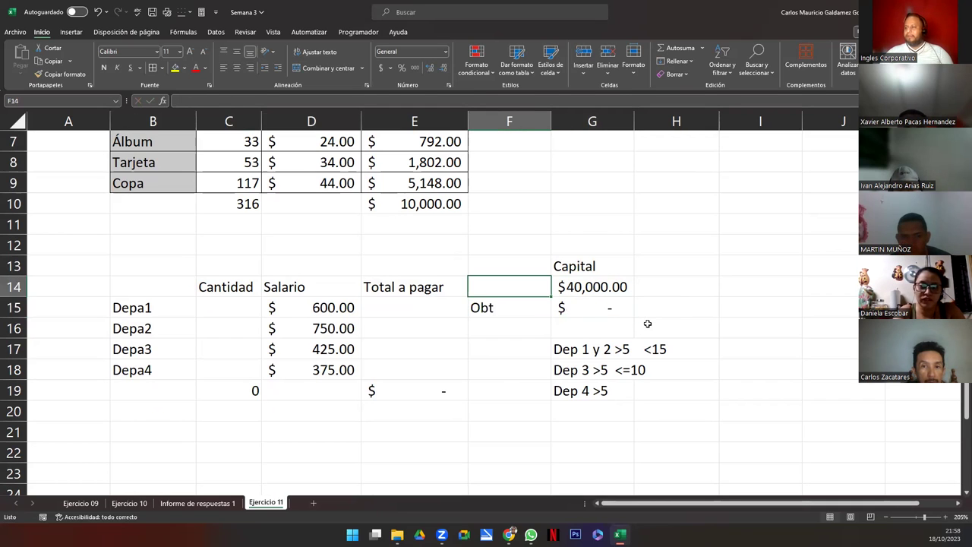
Step: Check the sum formula in G15 against the Total a pagar sum in E19
{"action": "key", "text": "Right"}
{"action": "key", "text": "Down"}
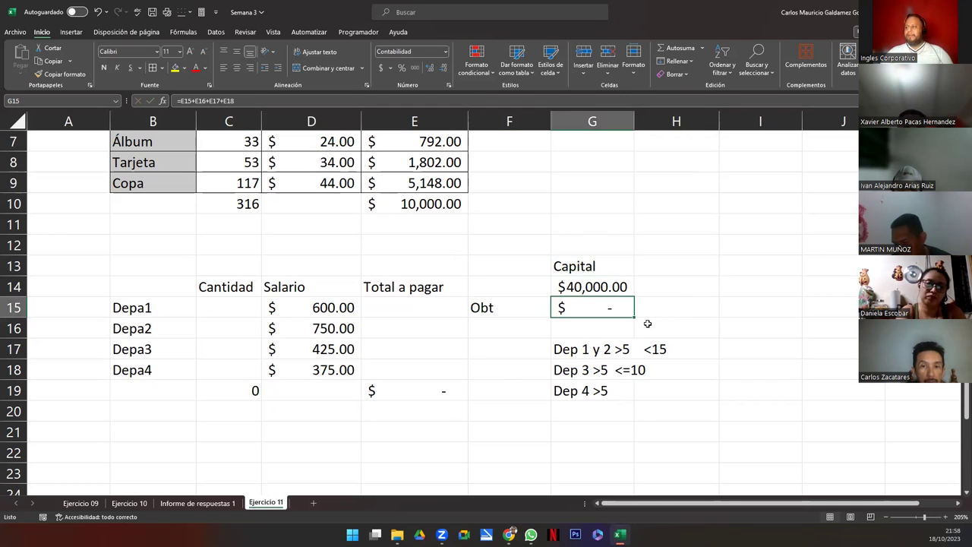
{"action": "key", "text": "Up"}
{"action": "left_click", "coordinate": [599, 308]}
{"action": "left_click", "coordinate": [407, 385]}
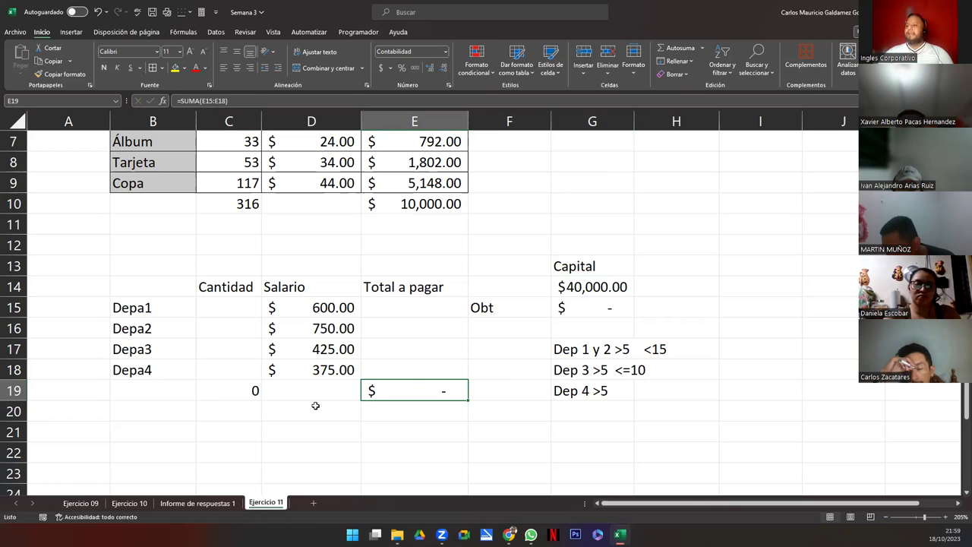
Step: Take a screenshot of the sheet area containing the department salary table, the capital and the constraint notes
{"action": "left_click_drag", "start_coordinate": [131, 258], "coordinate": [647, 420]}
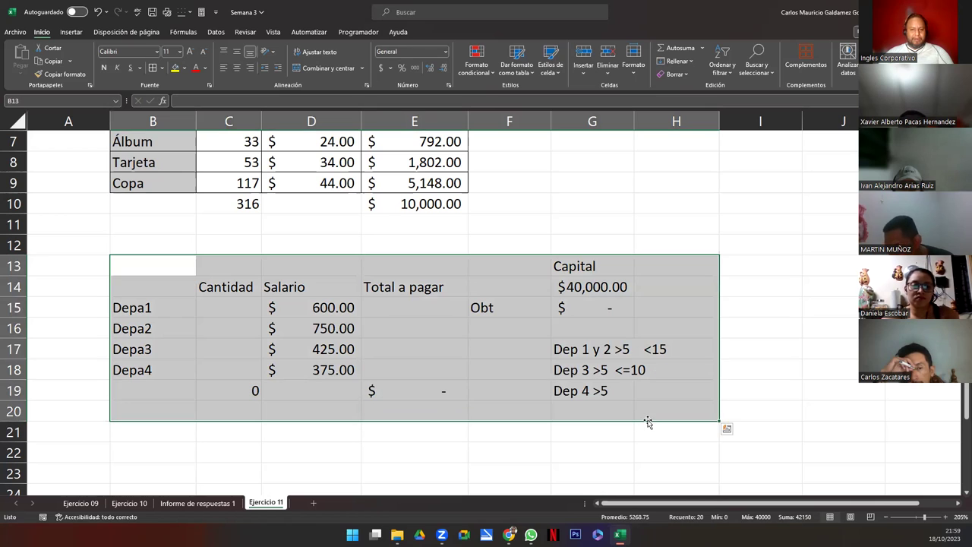
{"action": "left_click", "coordinate": [576, 403]}
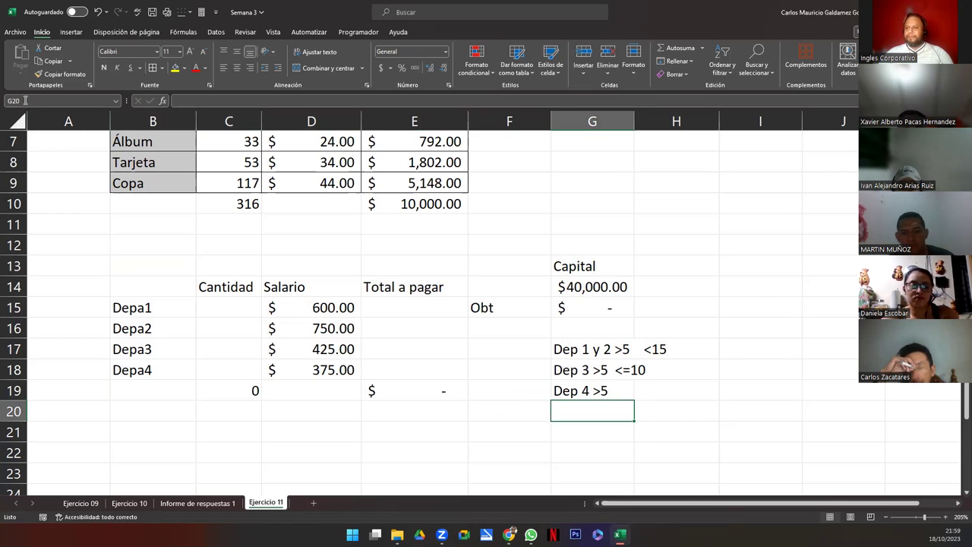
{"action": "key", "text": "super+shift+s"}
{"action": "left_click_drag", "start_coordinate": [3, 108], "coordinate": [693, 444]}
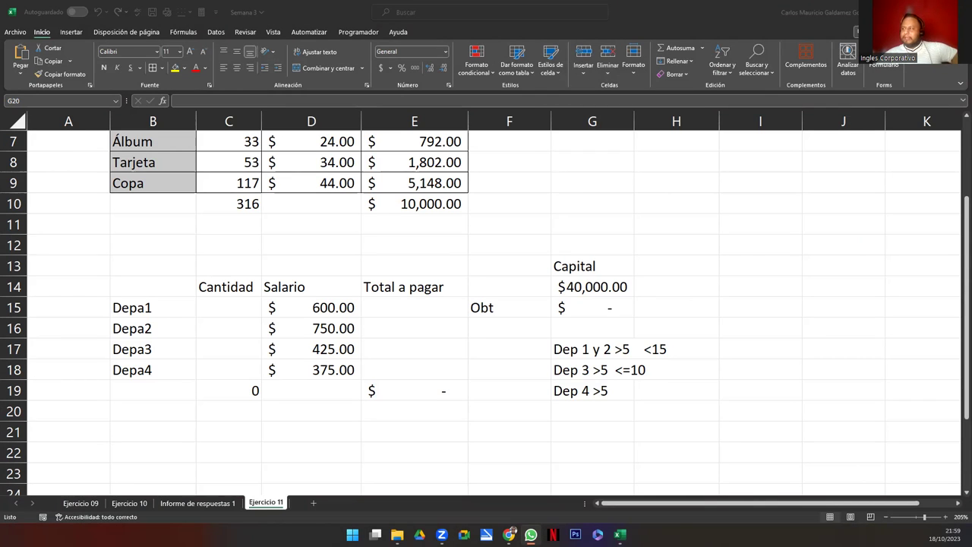
Step: Try to close the Semana 3 workbook, cancelling at the save prompt
{"action": "key", "text": "alt+F4"}
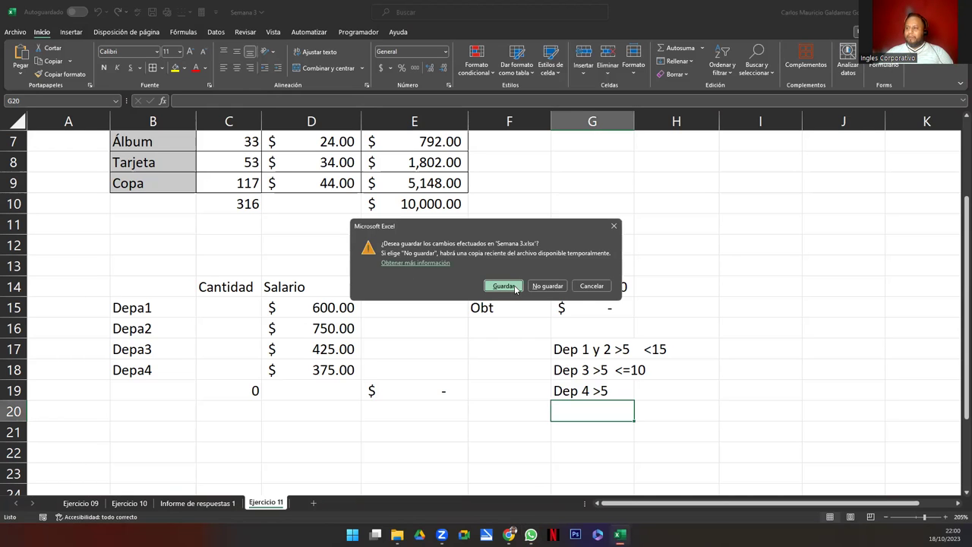
{"action": "left_click", "coordinate": [591, 285]}
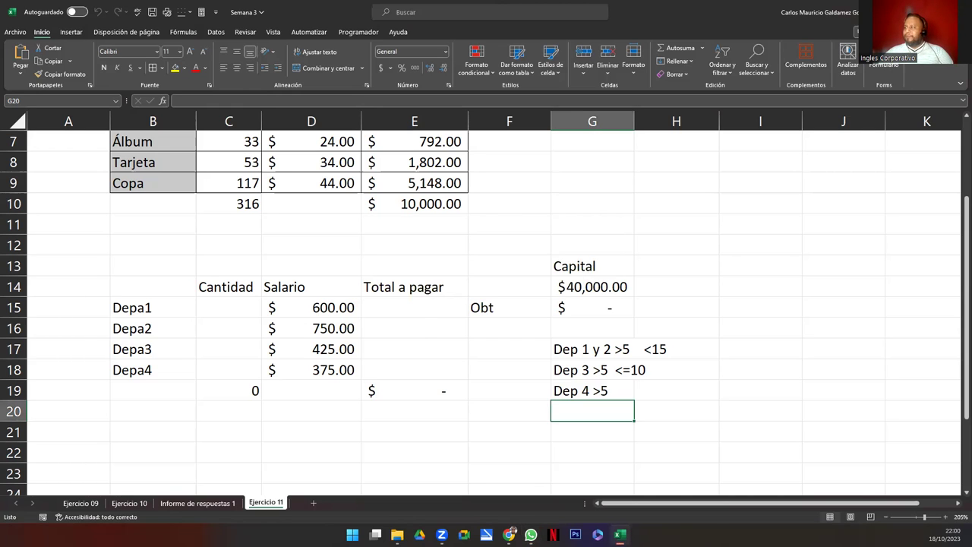